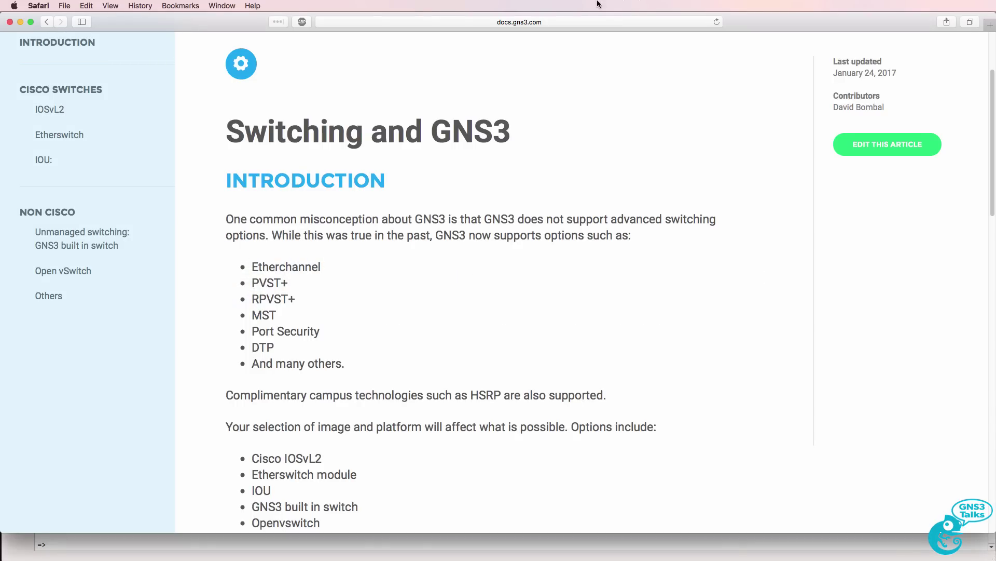
Highlight the 'Switching and GNS3' page title in the GNS3 documentation.
drag(229, 128, 515, 136)
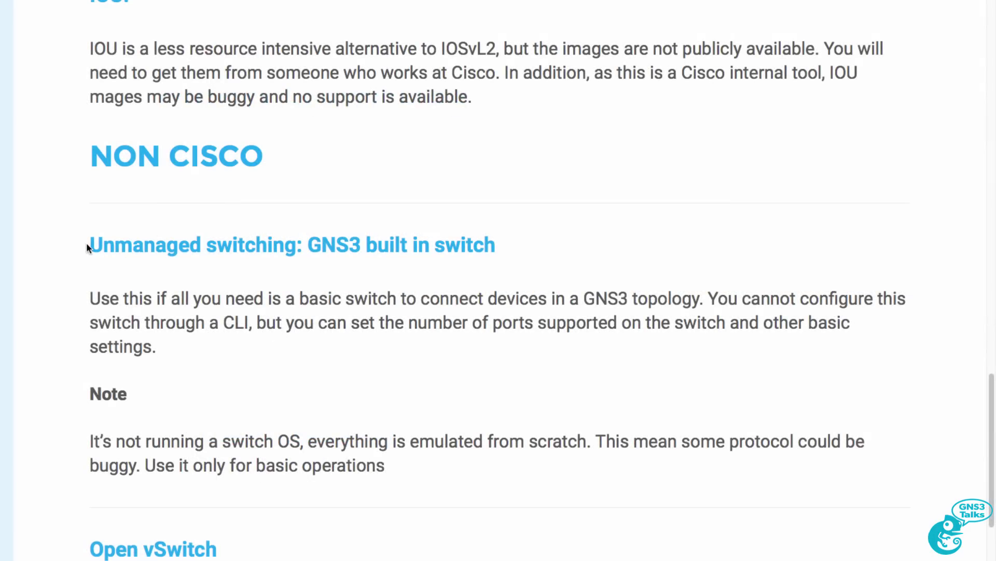
drag(88, 247, 532, 257)
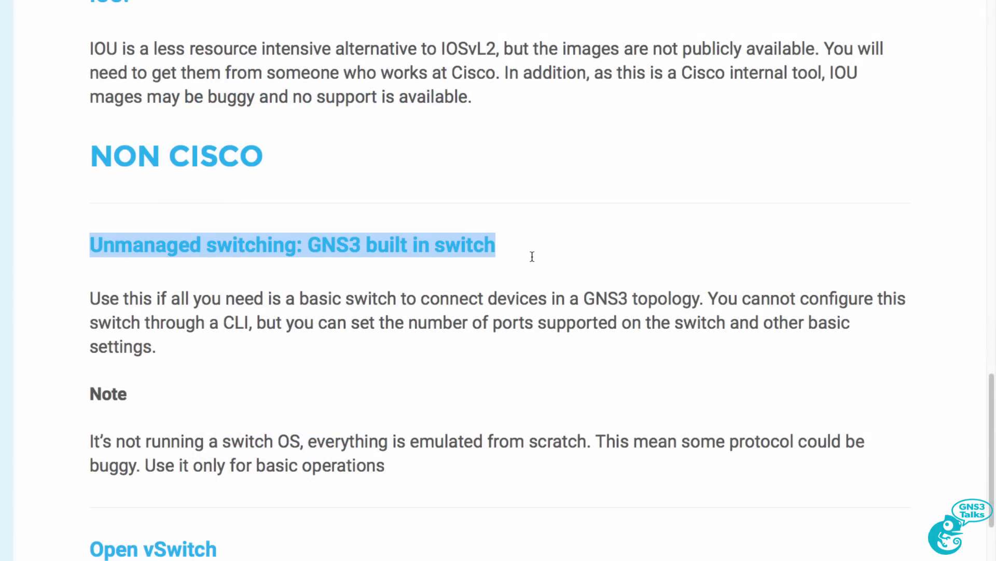
drag(272, 298, 697, 309)
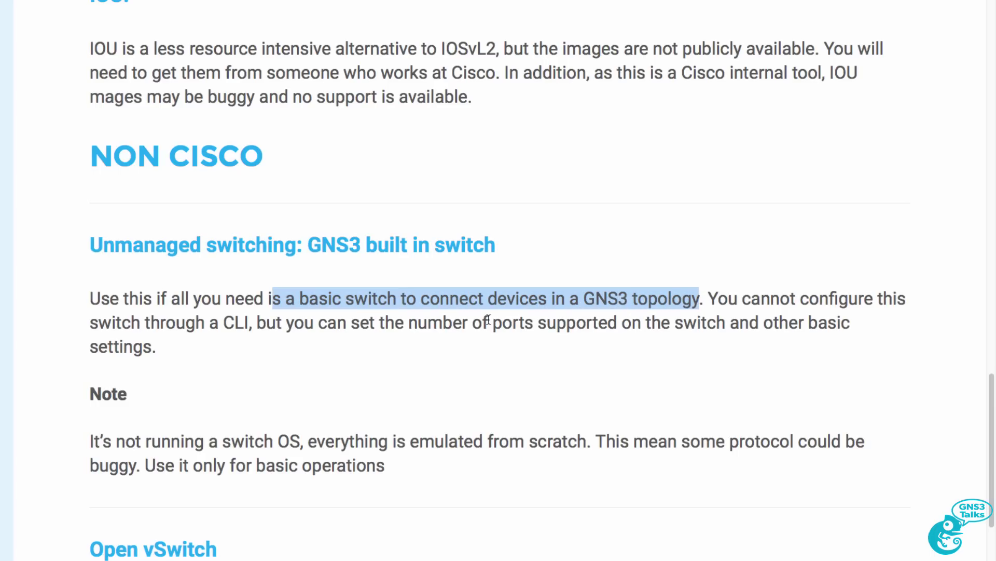
drag(720, 298, 679, 342)
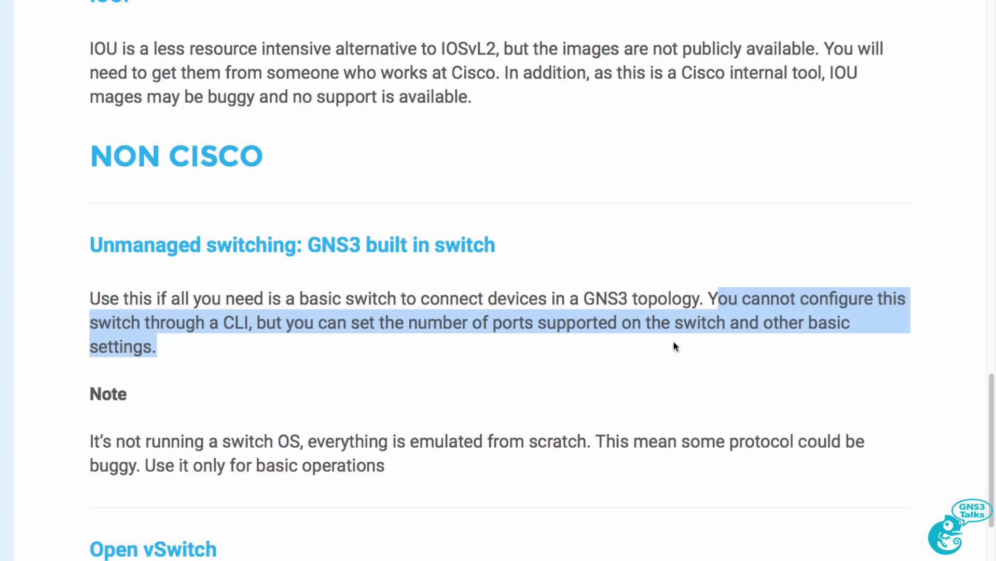
click(470, 368)
scroll(260, 399, down, 1)
drag(90, 435, 404, 472)
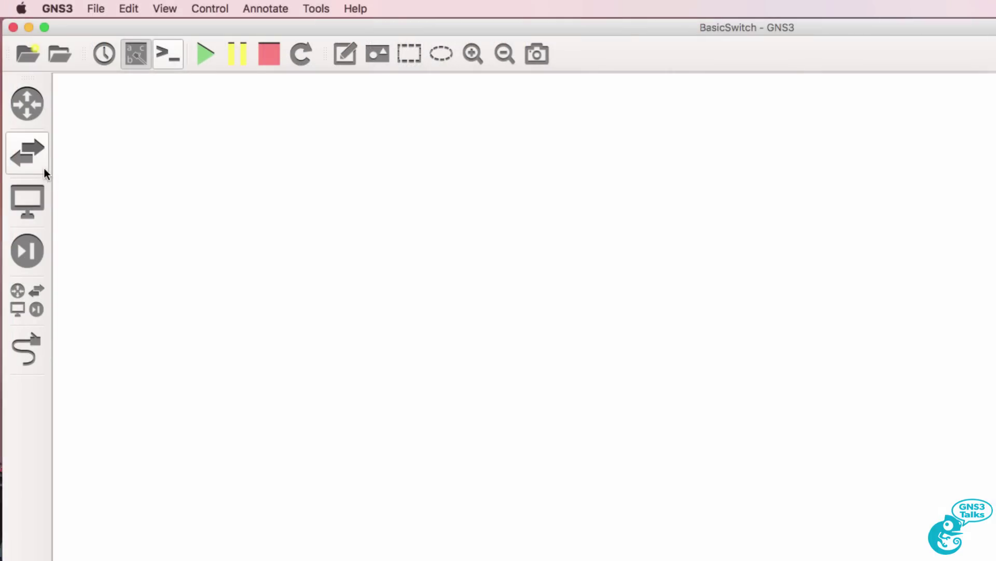
Place Ethernet switch SW1 on the GNS3 VM server, then check GNS3 version 2.0.0b3 in About.
click(37, 165)
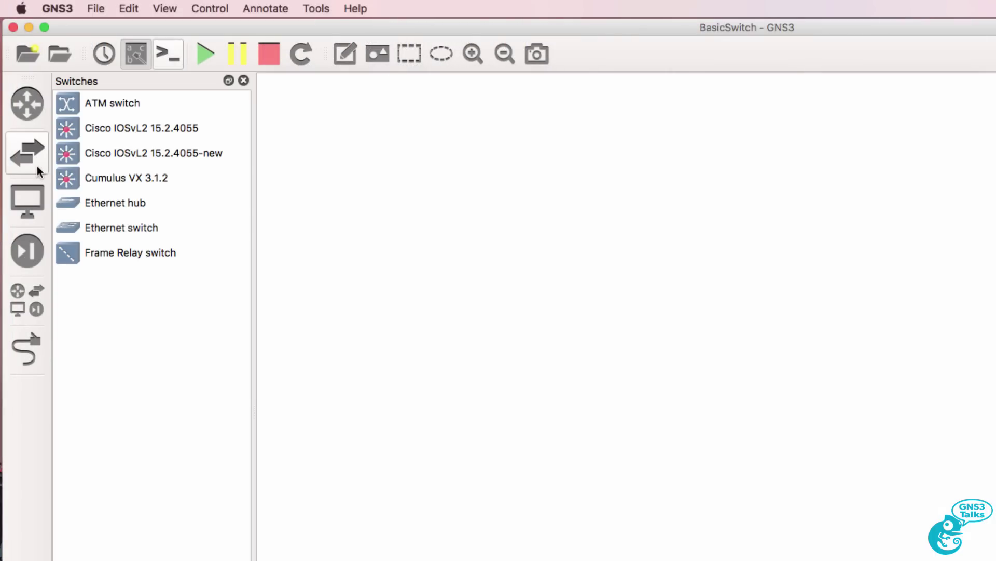
click(127, 228)
drag(148, 229, 592, 274)
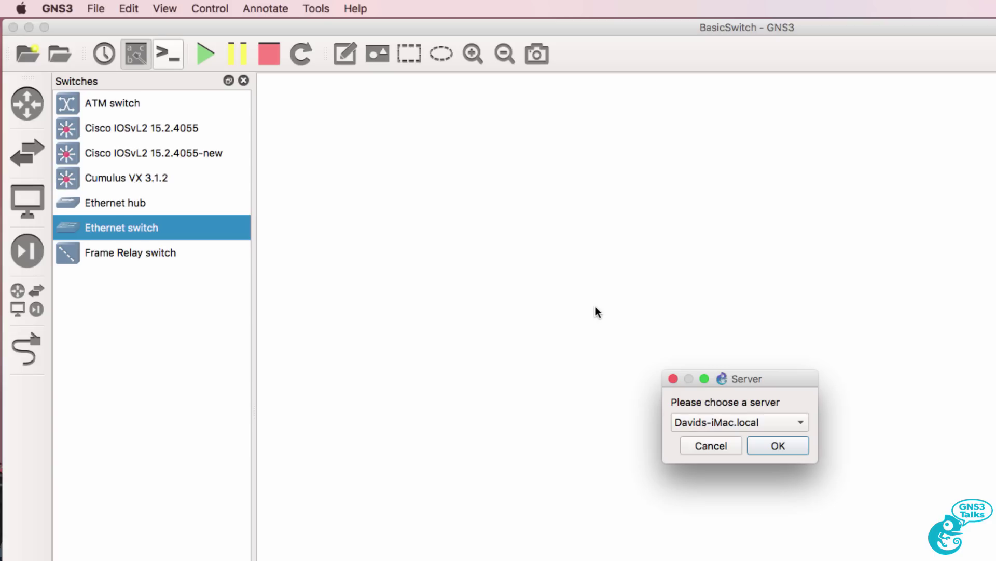
click(748, 424)
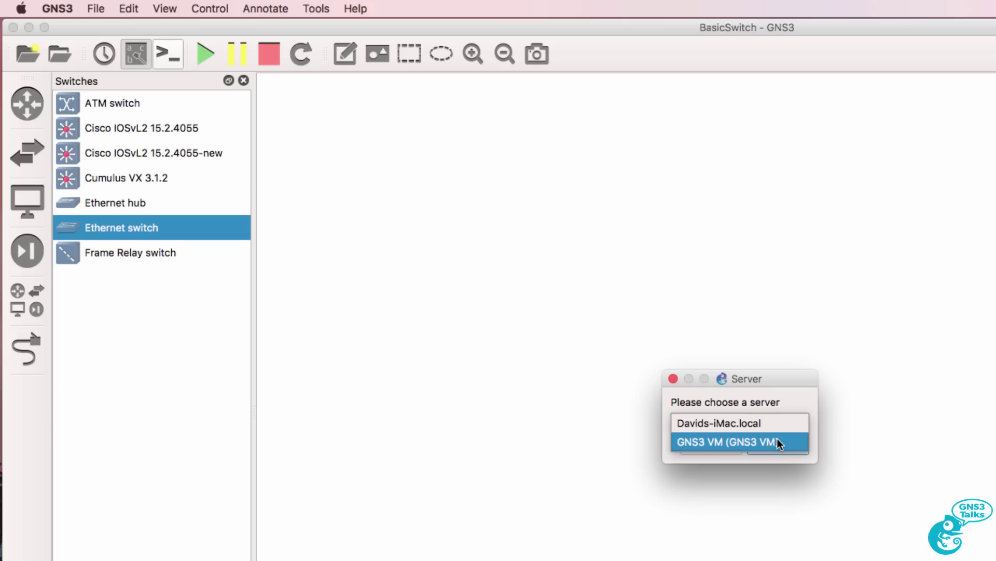
click(778, 443)
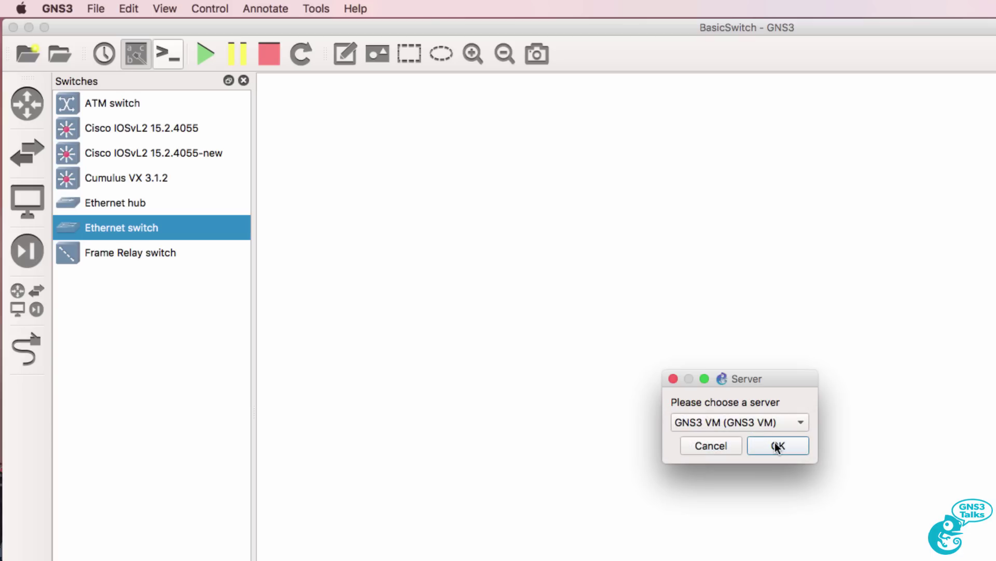
click(776, 444)
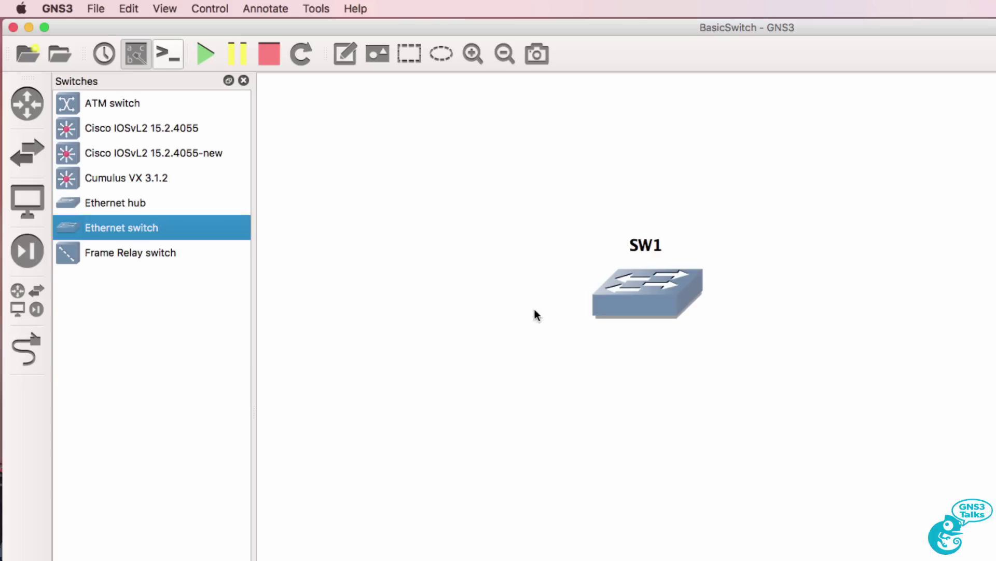
click(57, 9)
click(69, 27)
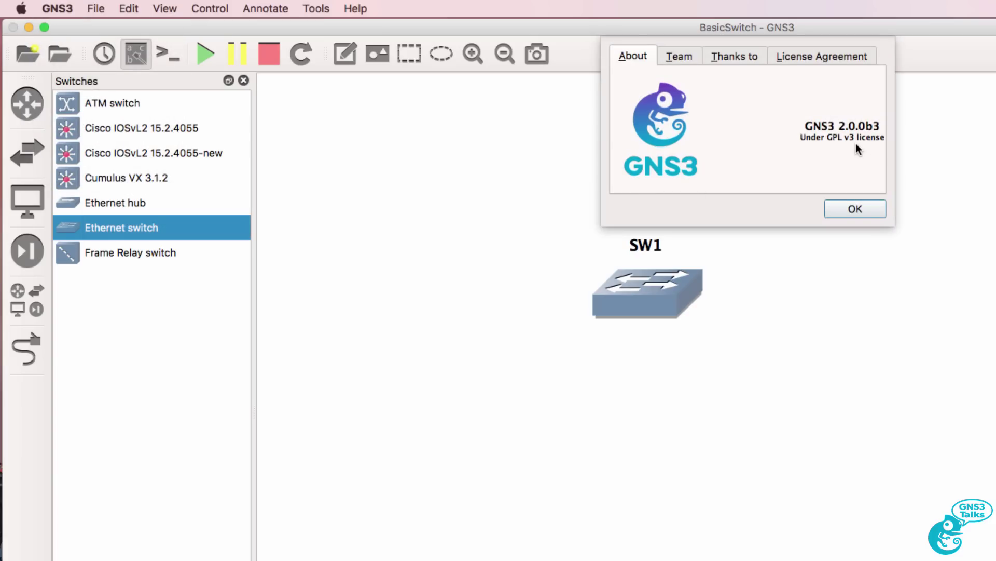
Place c3725-VM routers R1 to R5 around SW1 and centre SW1 among them.
click(830, 204)
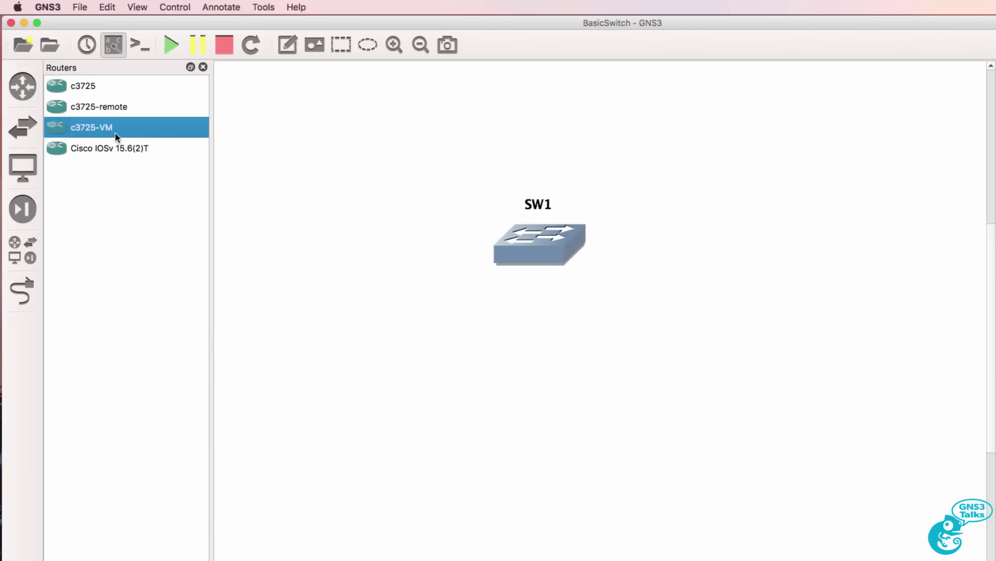
drag(117, 137, 311, 133)
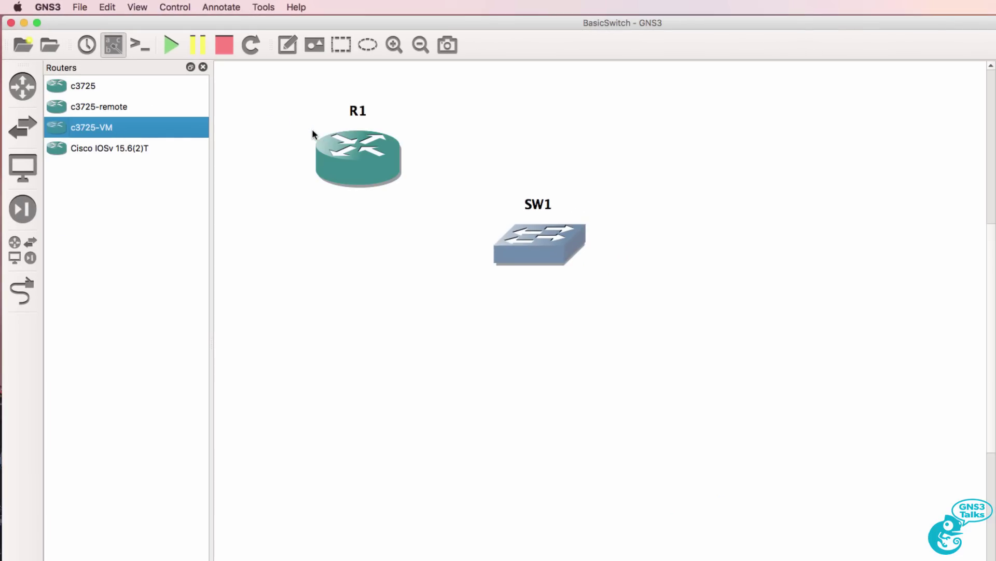
drag(151, 139, 345, 323)
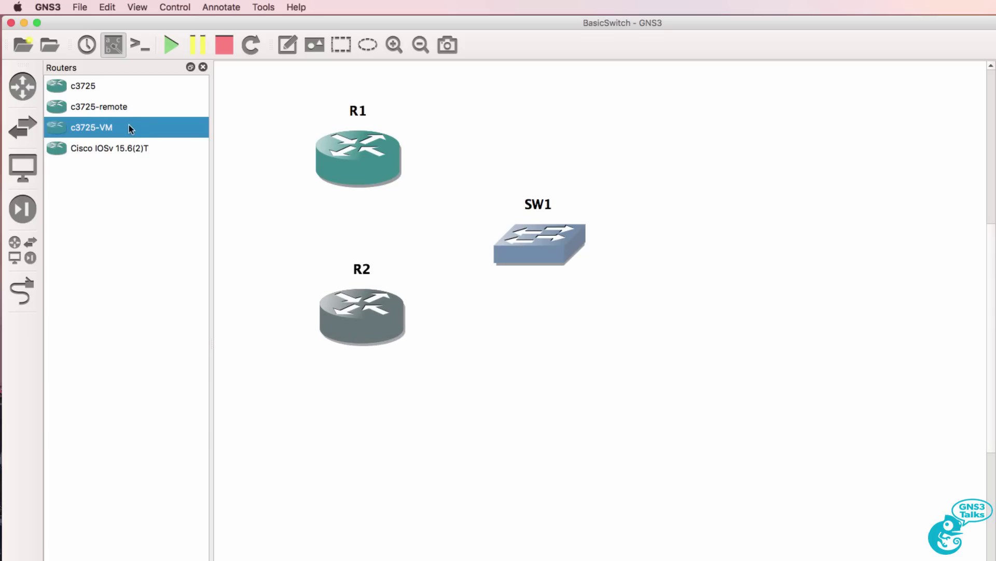
drag(129, 127, 791, 156)
drag(142, 127, 770, 319)
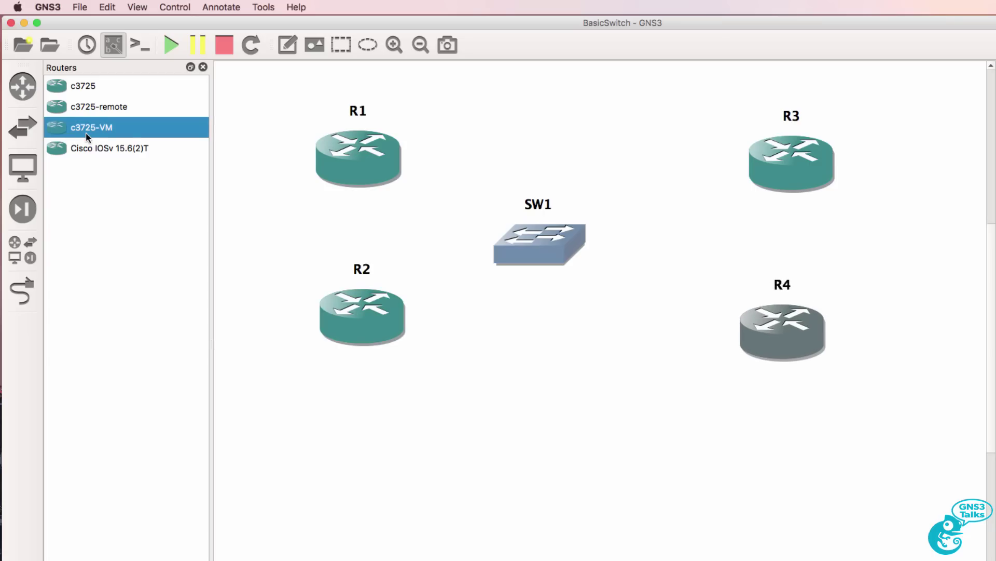
drag(85, 131, 567, 433)
drag(528, 249, 562, 255)
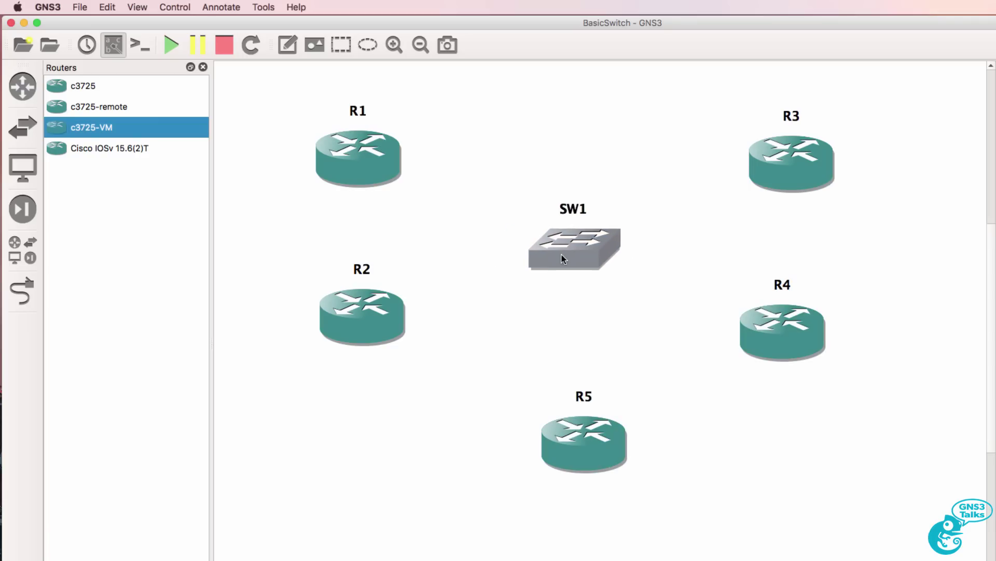
click(201, 68)
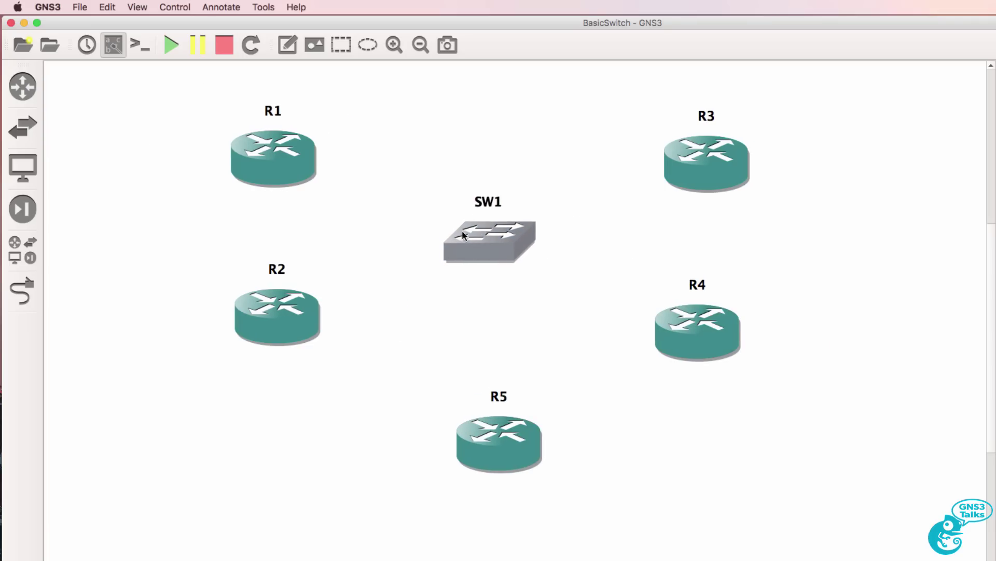
Open SW1's Node properties configuration dialog.
right_click(489, 236)
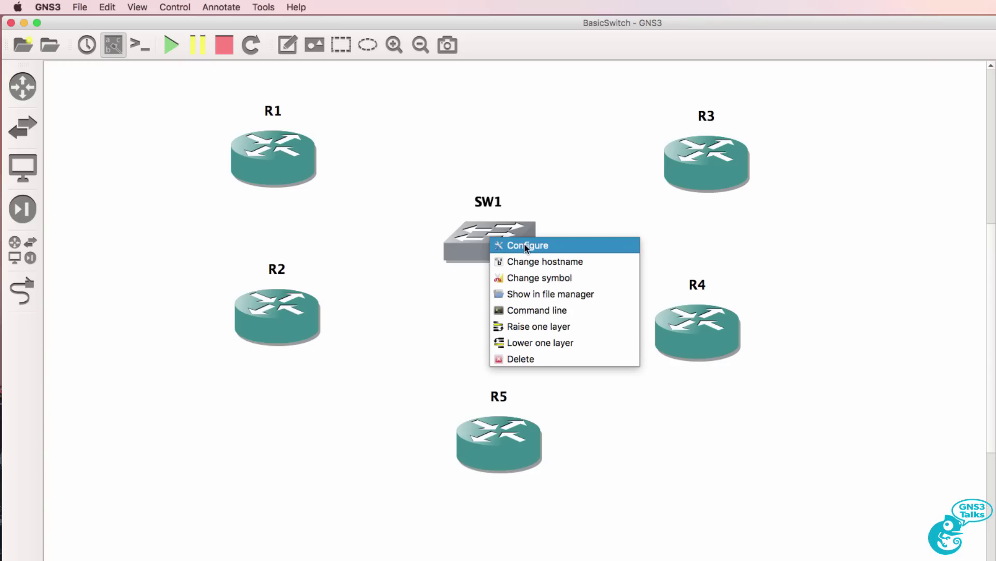
right_click(501, 234)
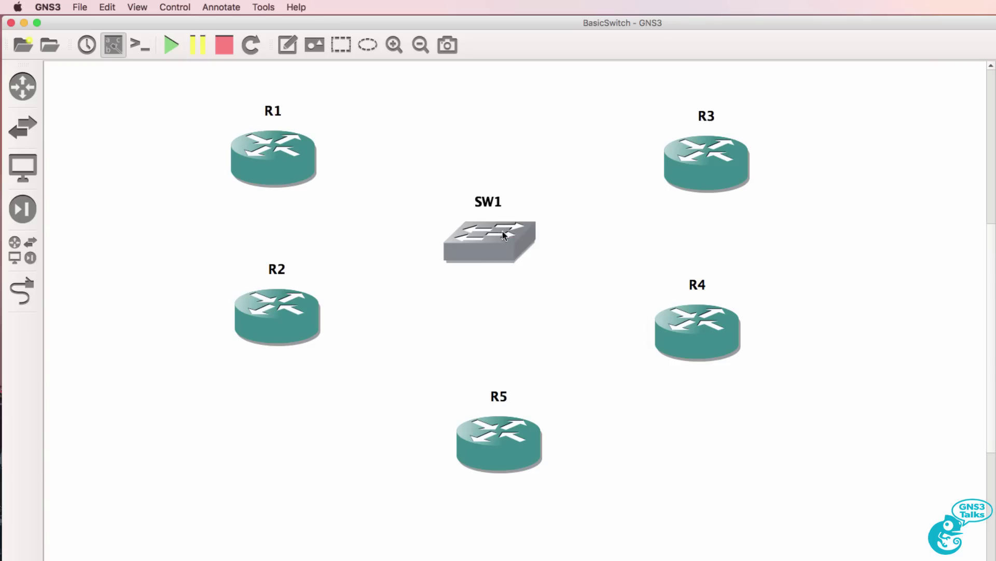
click(570, 244)
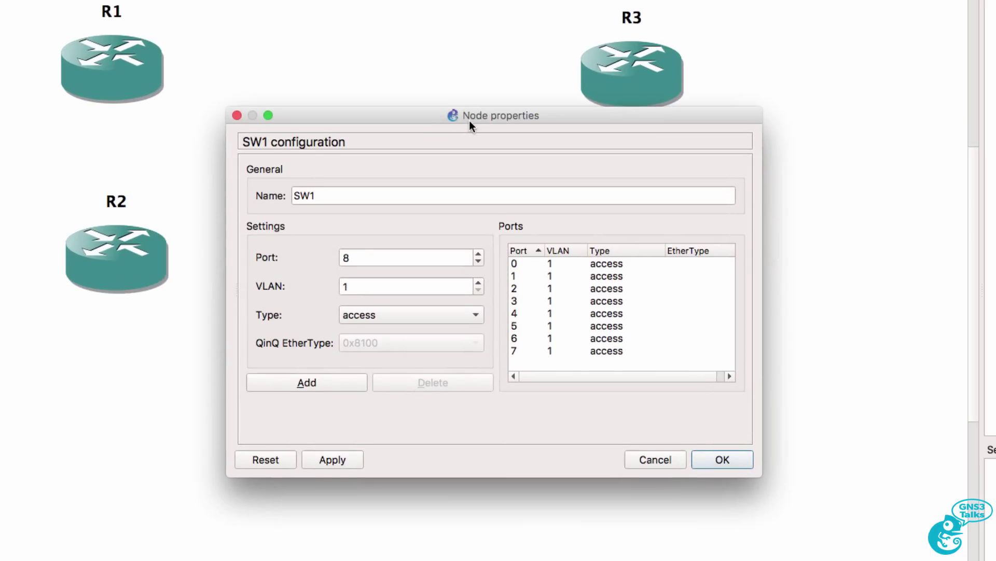
drag(470, 121, 470, 132)
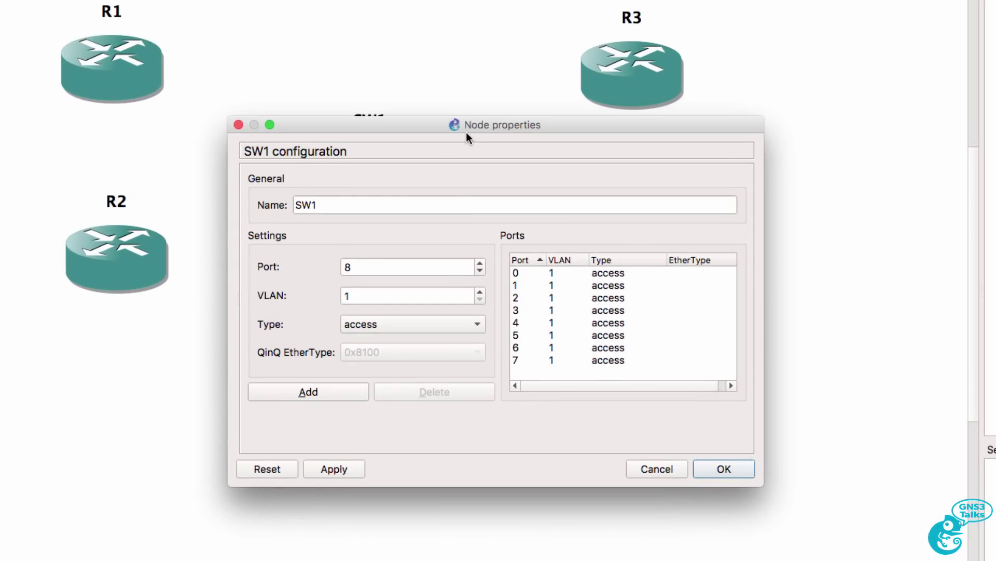
drag(349, 204, 283, 206)
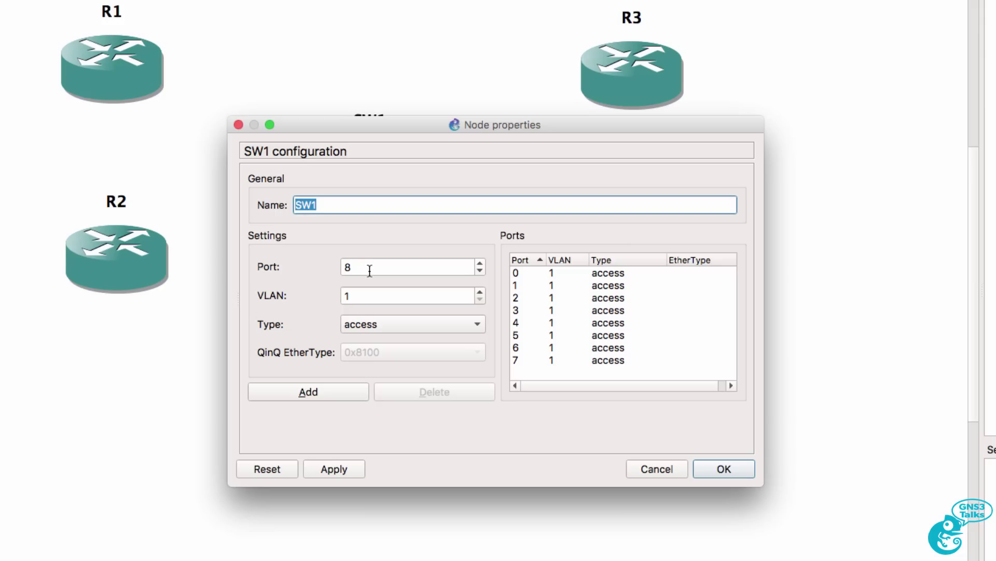
Add a port 8 to SW1 and delete it again, leaving access ports 0–7.
click(318, 394)
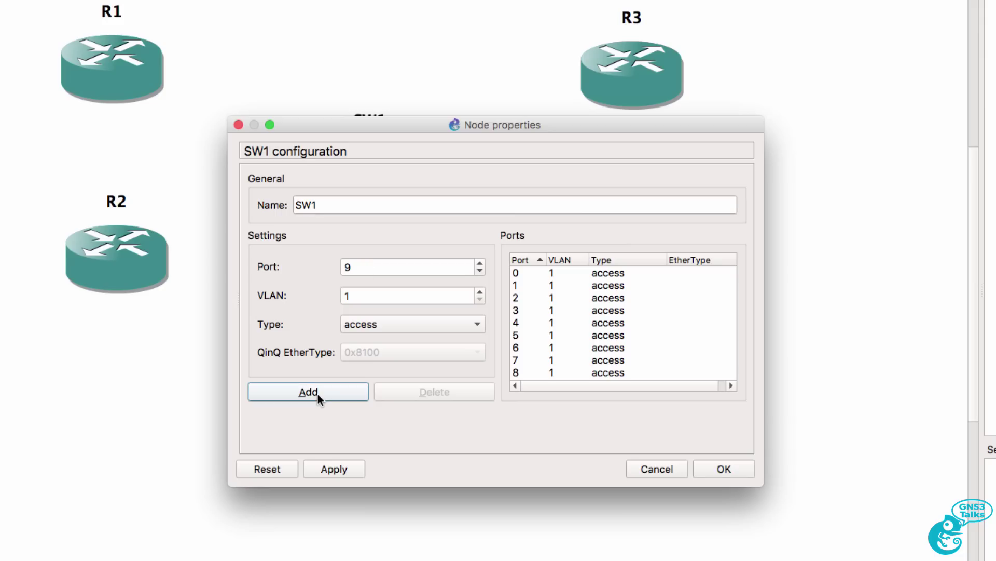
click(517, 372)
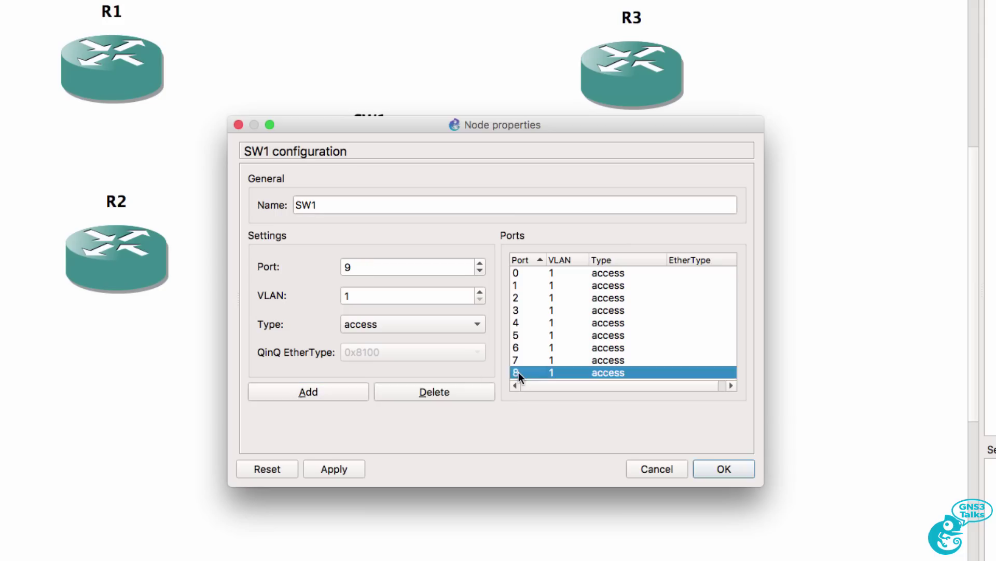
click(456, 391)
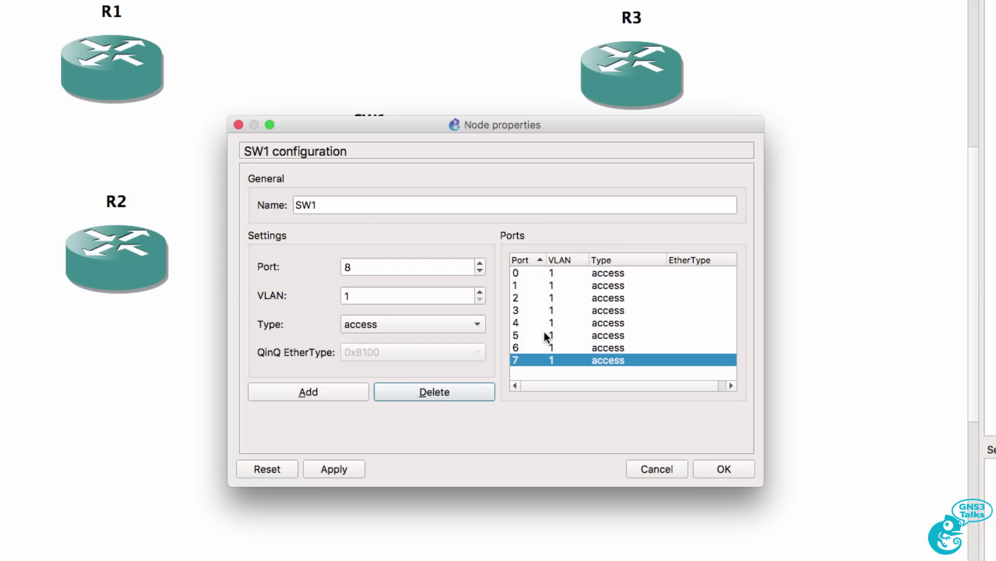
click(523, 275)
Review ports 0 and 2 of SW1, keeping port 2 as an access port.
click(536, 356)
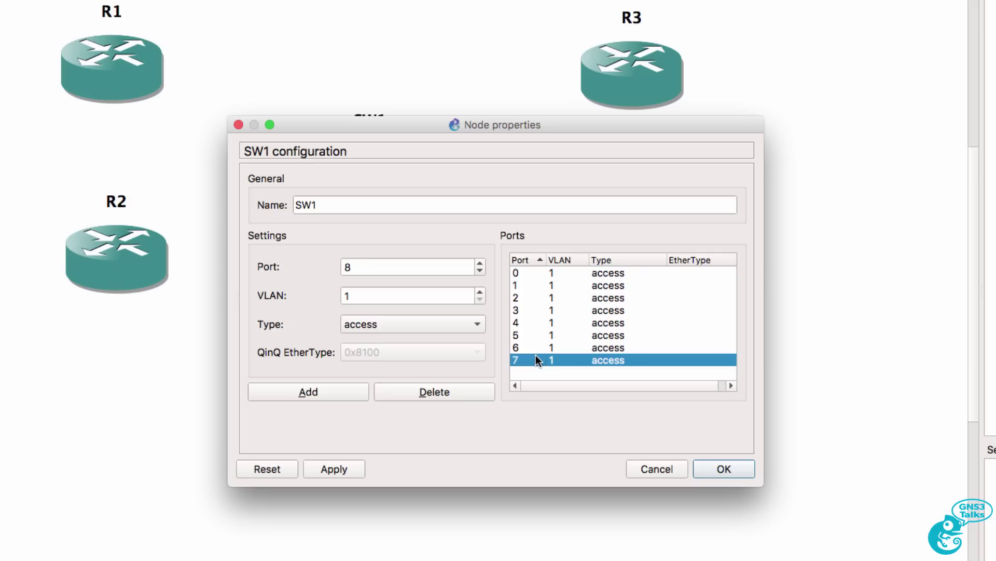
click(522, 276)
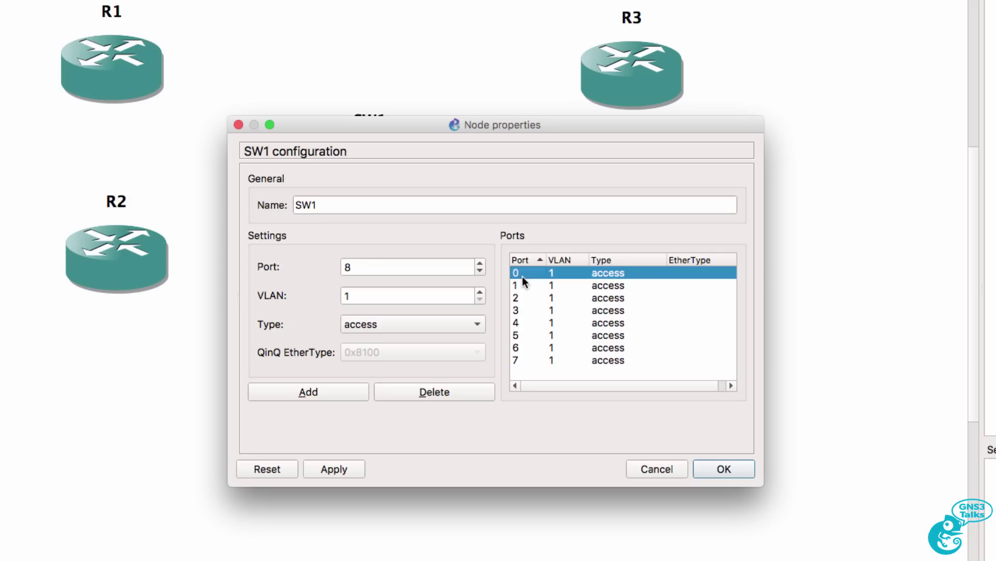
click(605, 297)
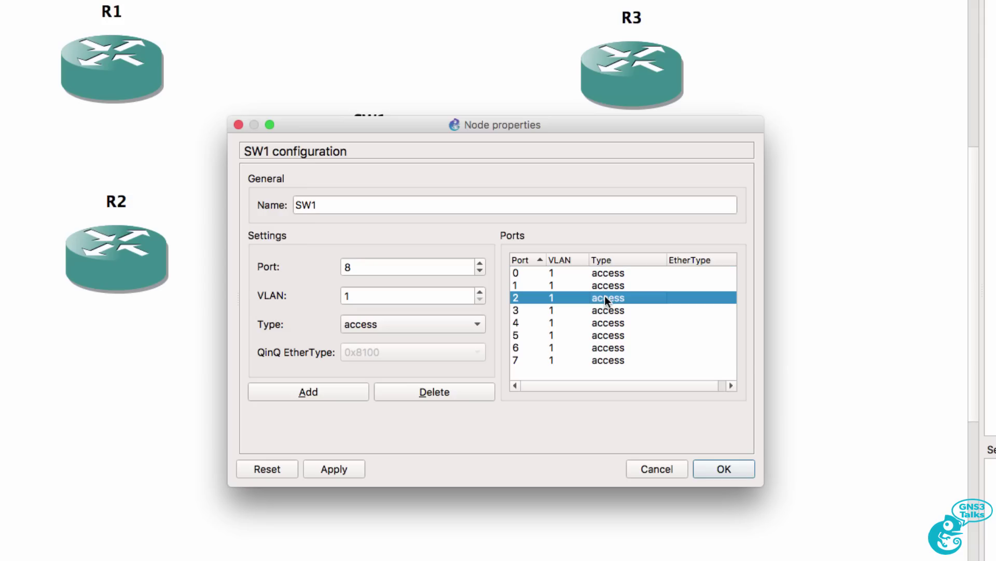
click(446, 325)
click(445, 325)
Change SW1 port 7 to a dot1q trunk port.
click(564, 358)
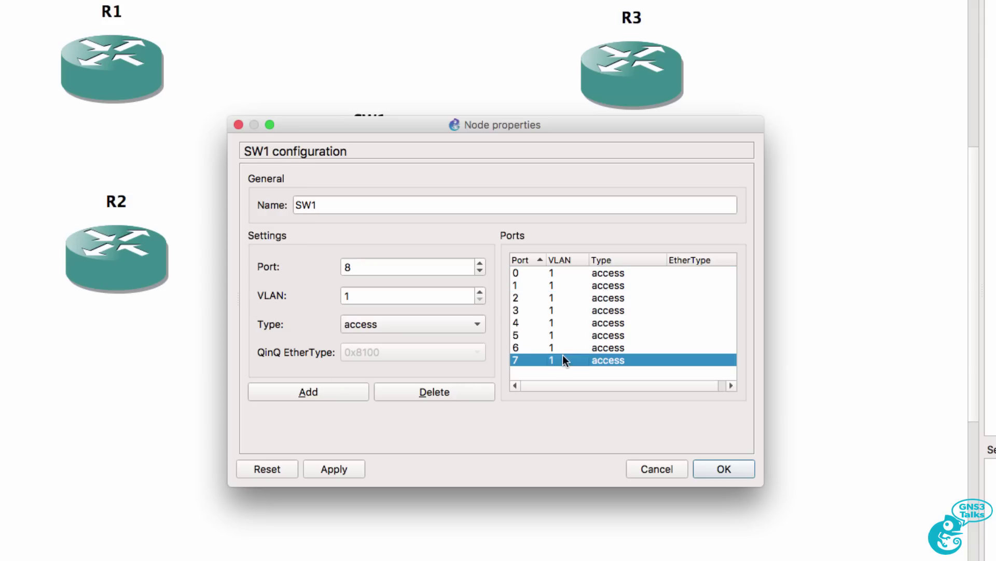
click(461, 324)
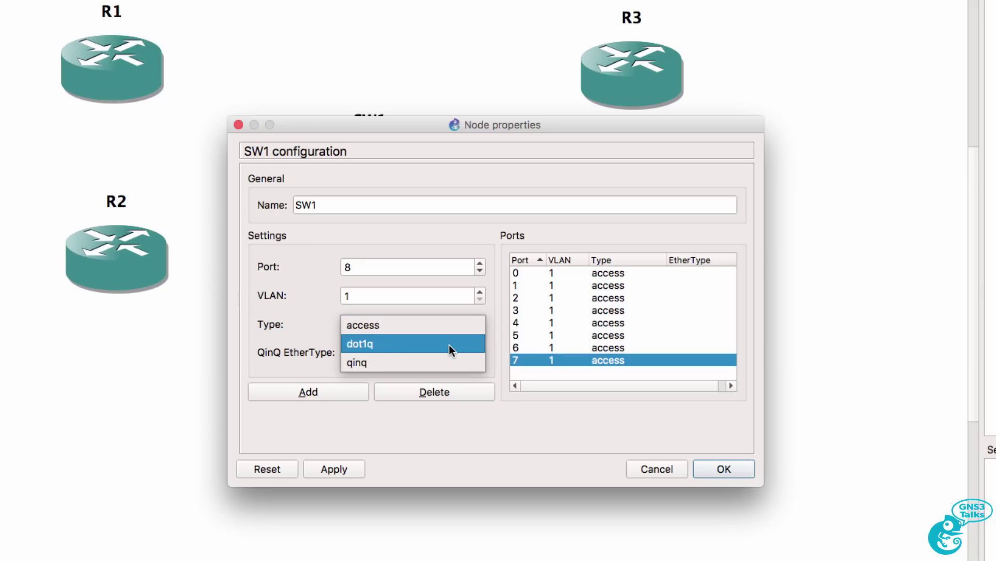
click(449, 344)
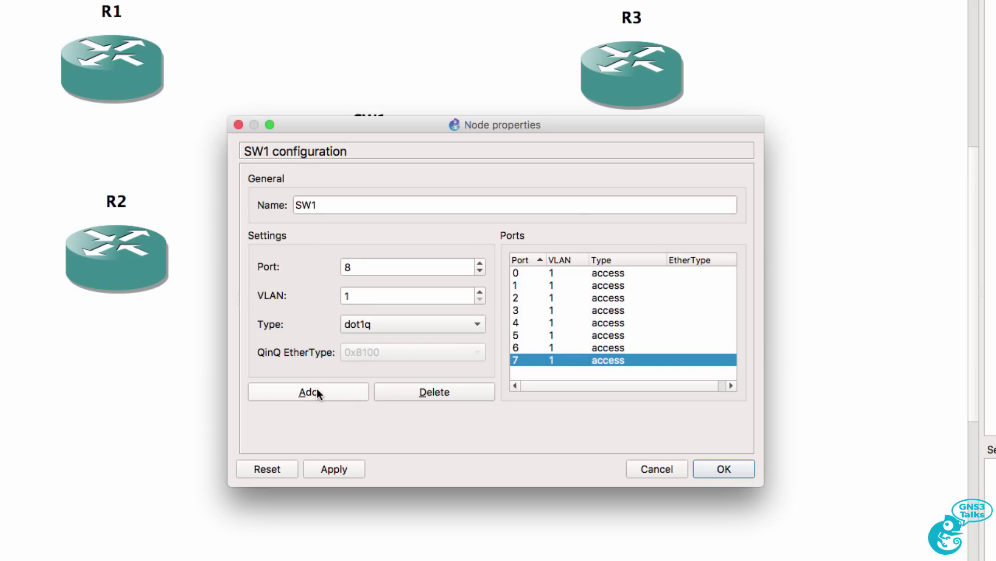
click(572, 359)
click(411, 325)
click(408, 343)
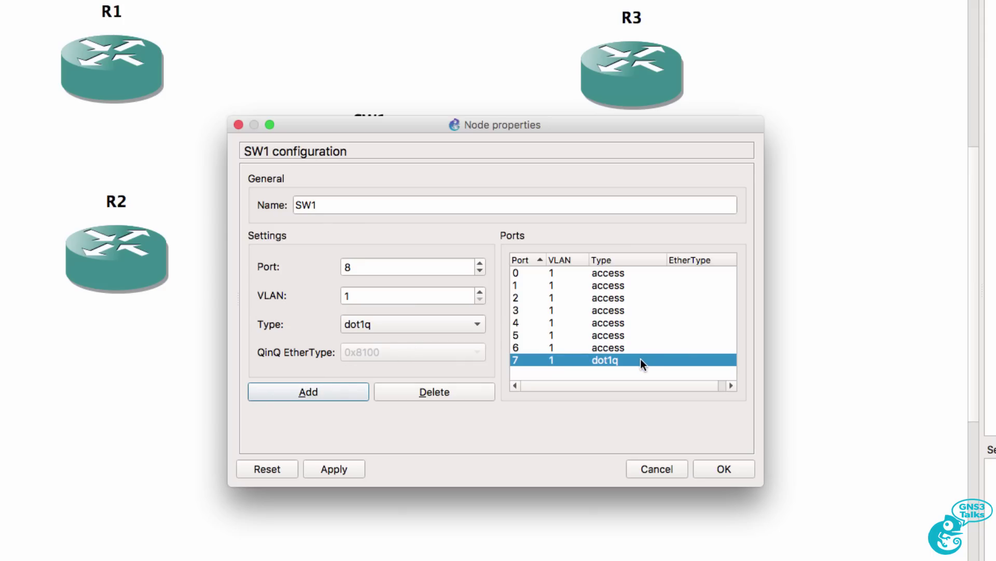
Check ports 0 and 1, then assign VLAN 2 to SW1 ports 2 and 3.
click(576, 273)
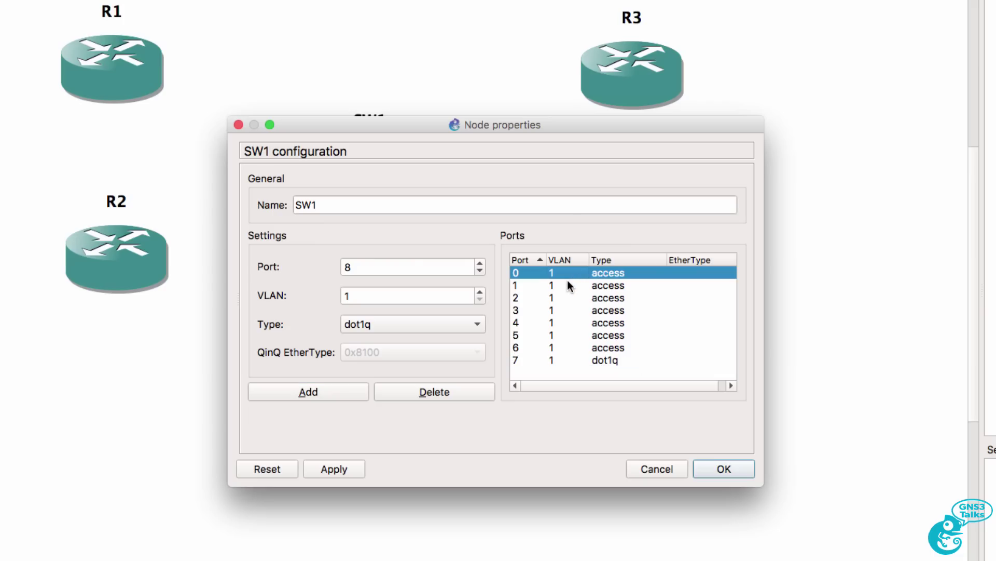
click(565, 284)
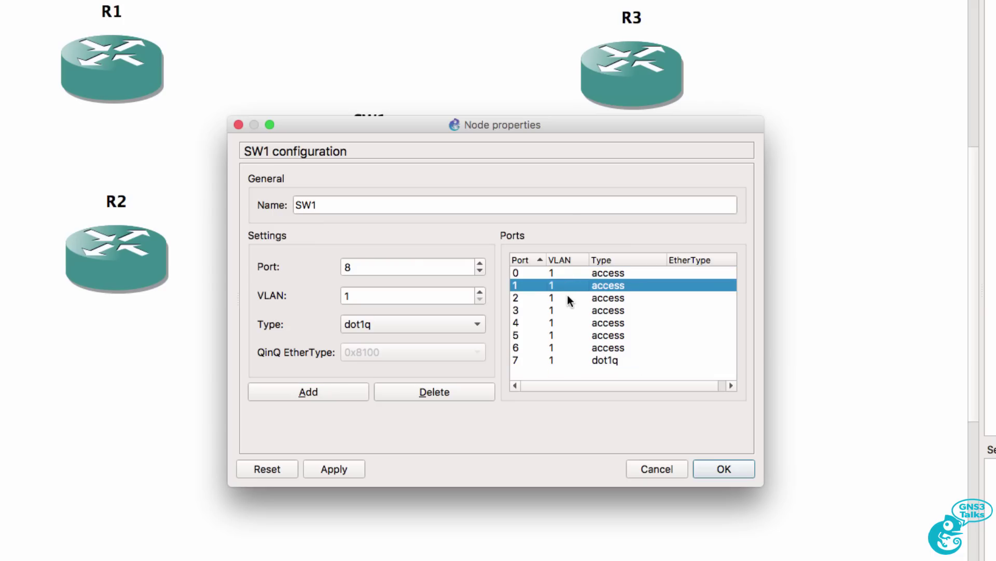
click(569, 299)
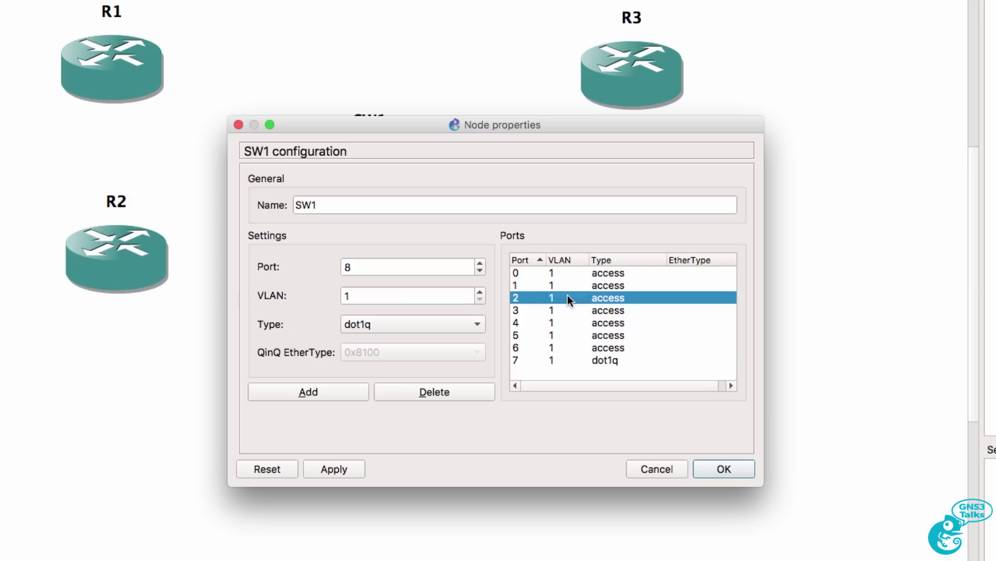
click(568, 299)
click(480, 292)
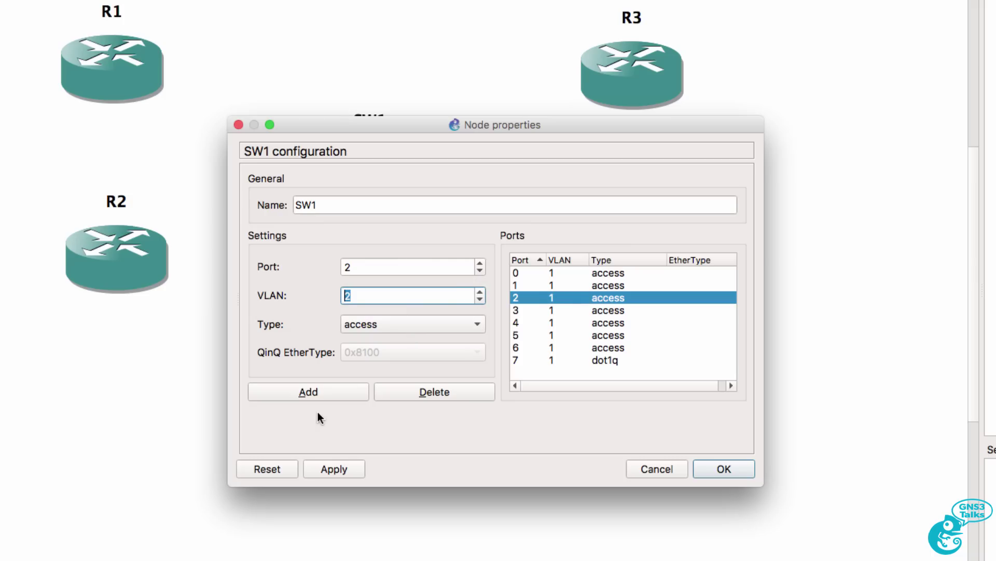
click(315, 395)
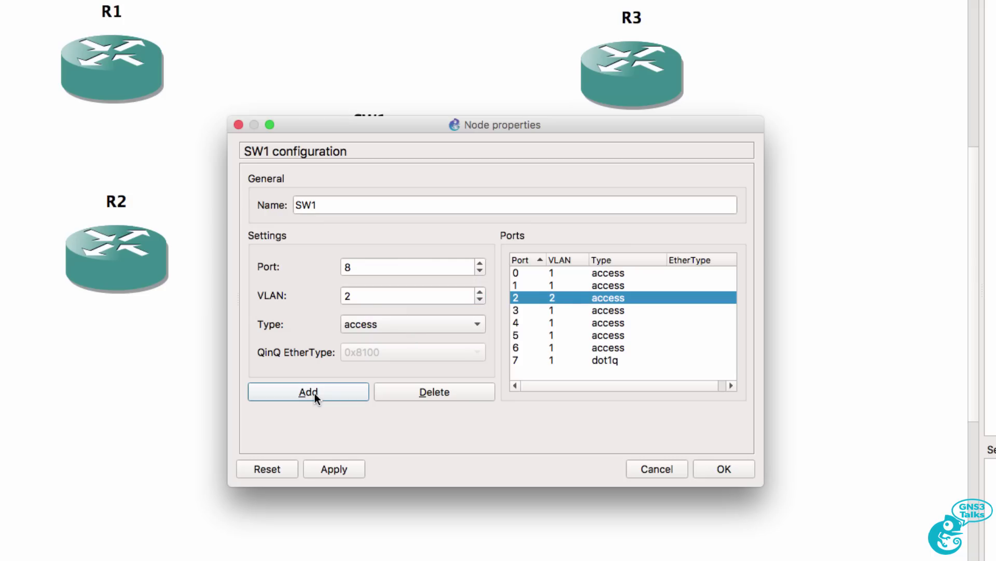
click(544, 309)
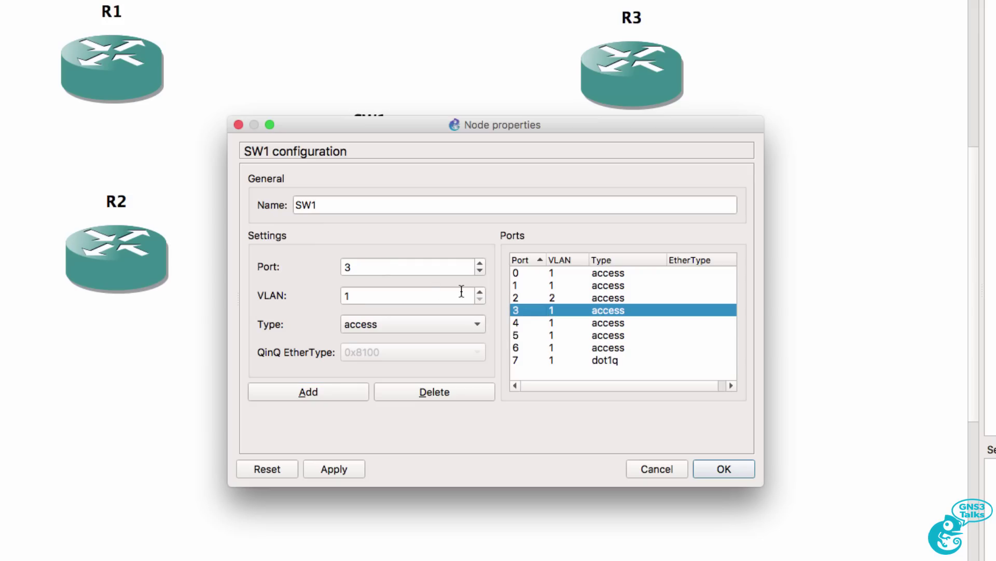
click(480, 292)
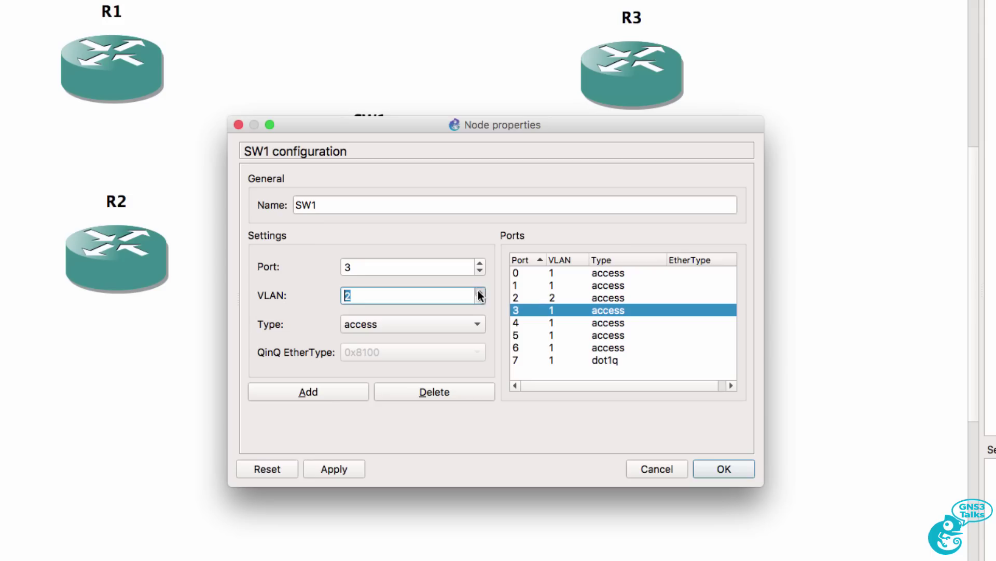
click(328, 391)
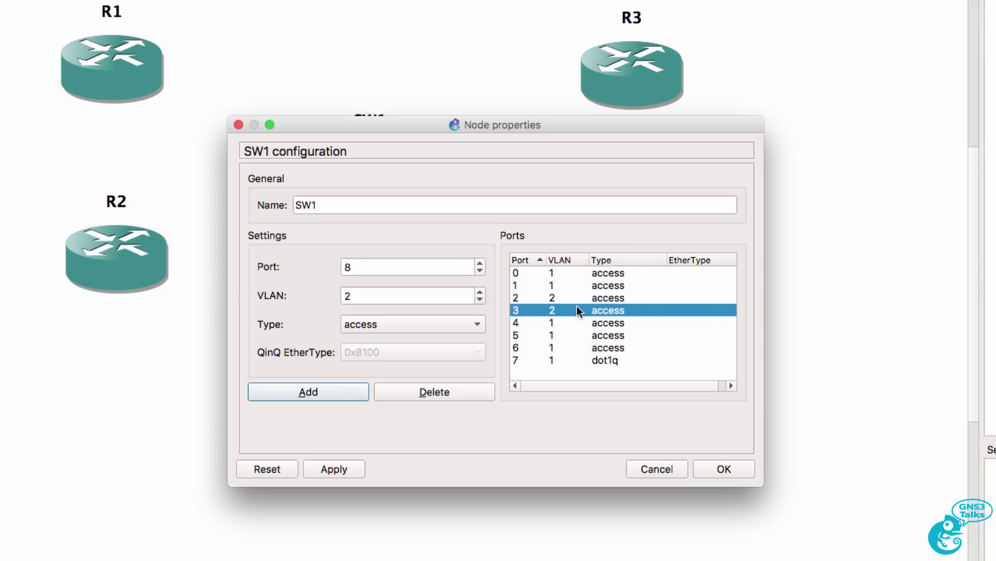
Review the VLAN assignments of ports 0–3 and trunk port 7.
click(578, 271)
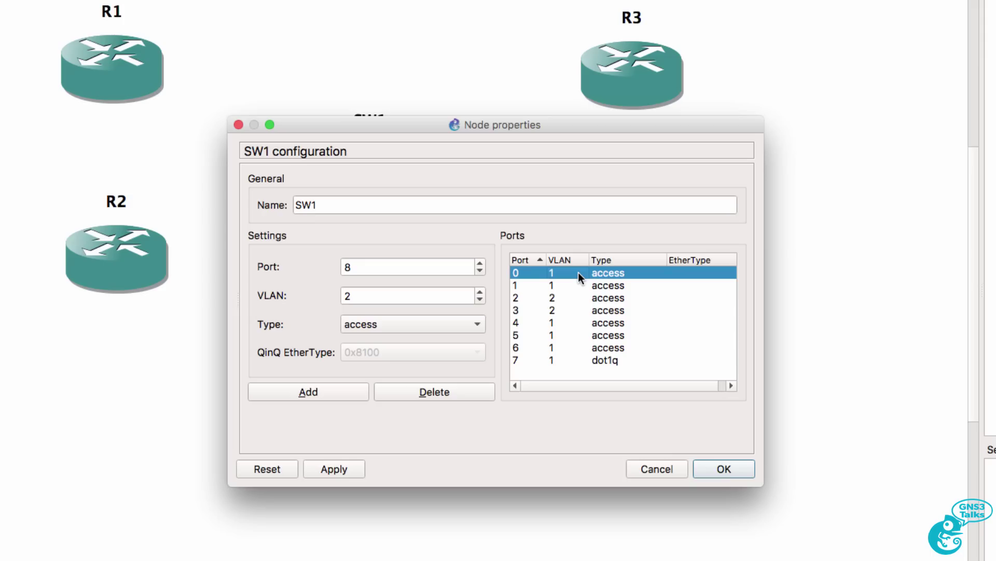
click(575, 285)
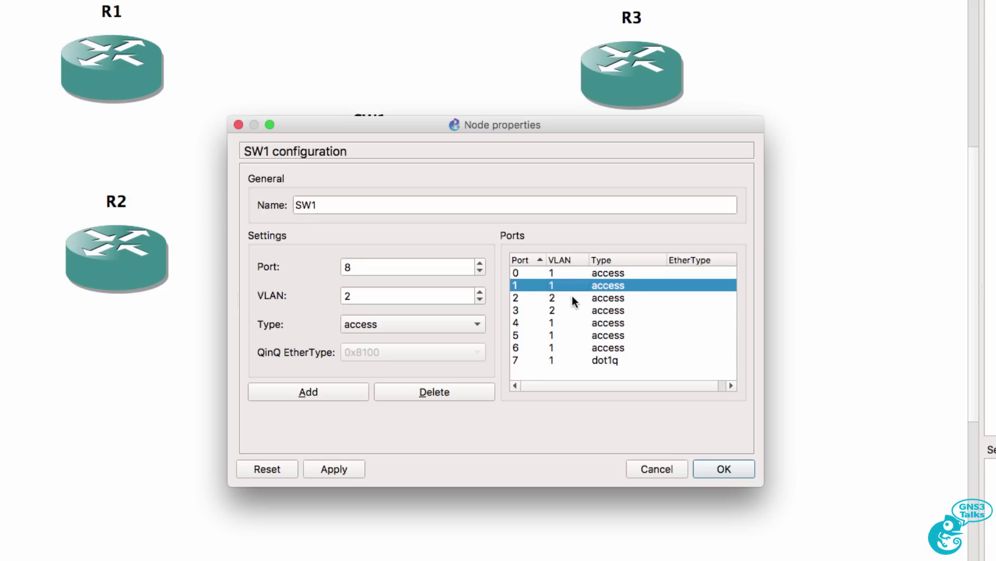
click(574, 298)
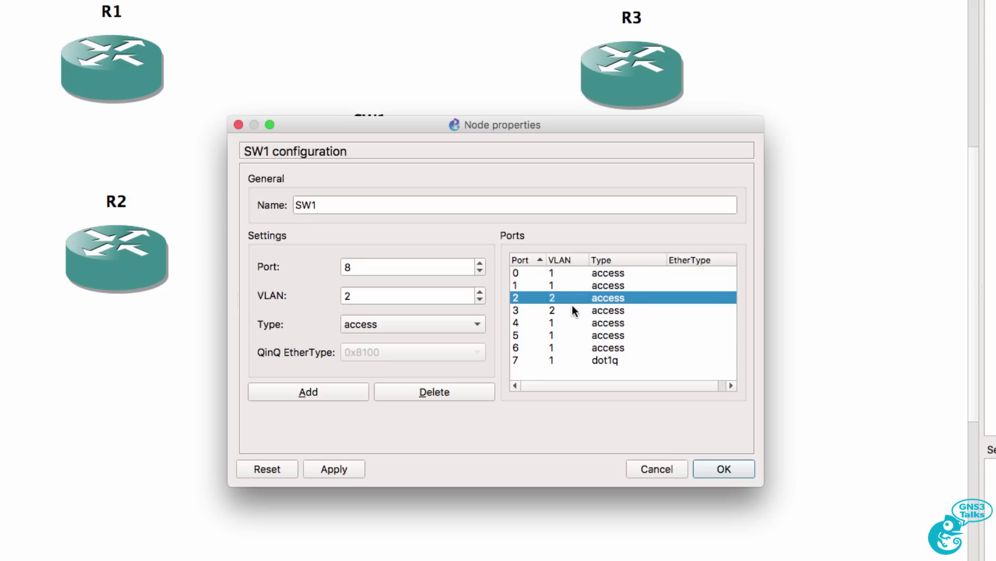
click(572, 308)
click(574, 360)
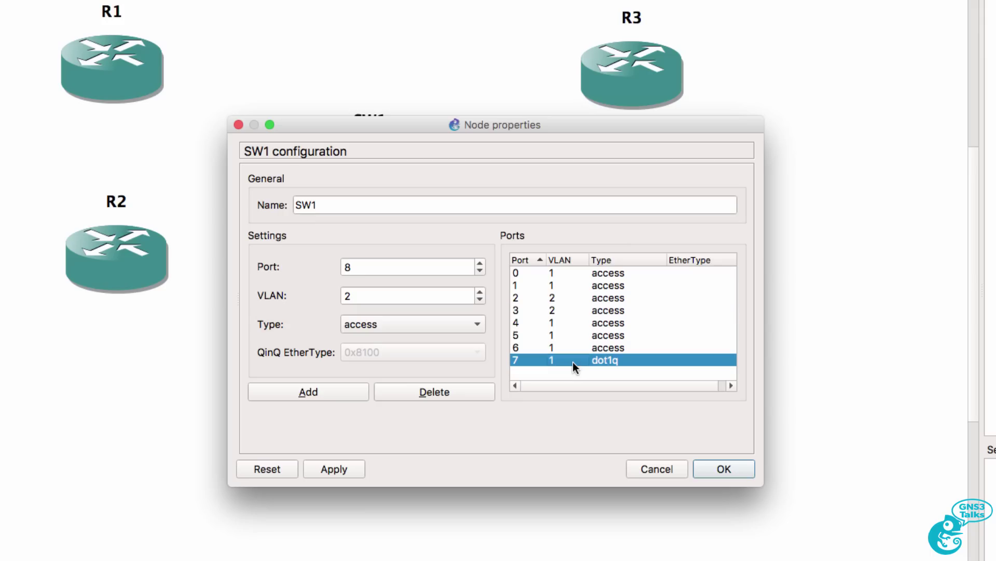
Assign VLAN 2 to SW1 ports 0 and 1.
click(565, 275)
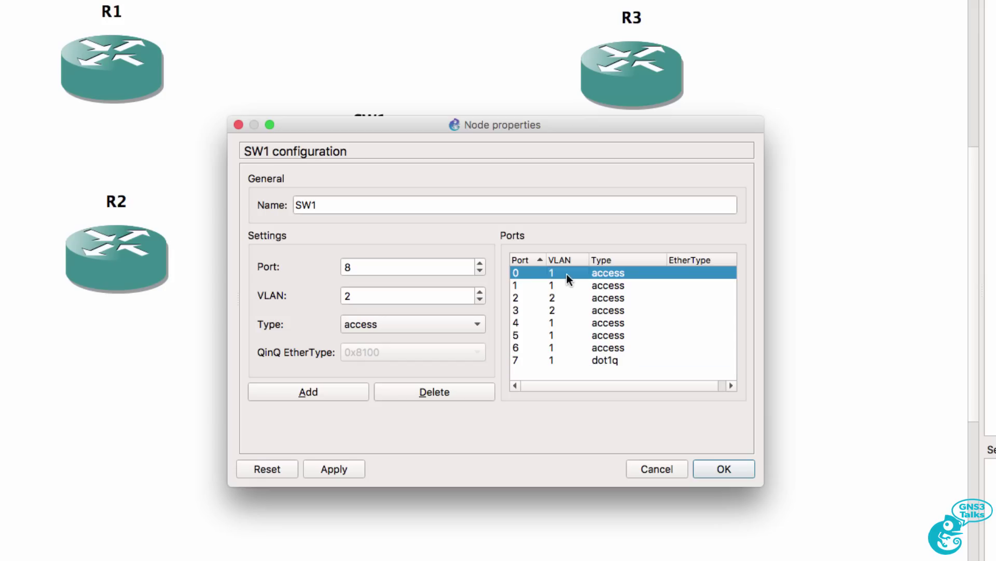
click(565, 273)
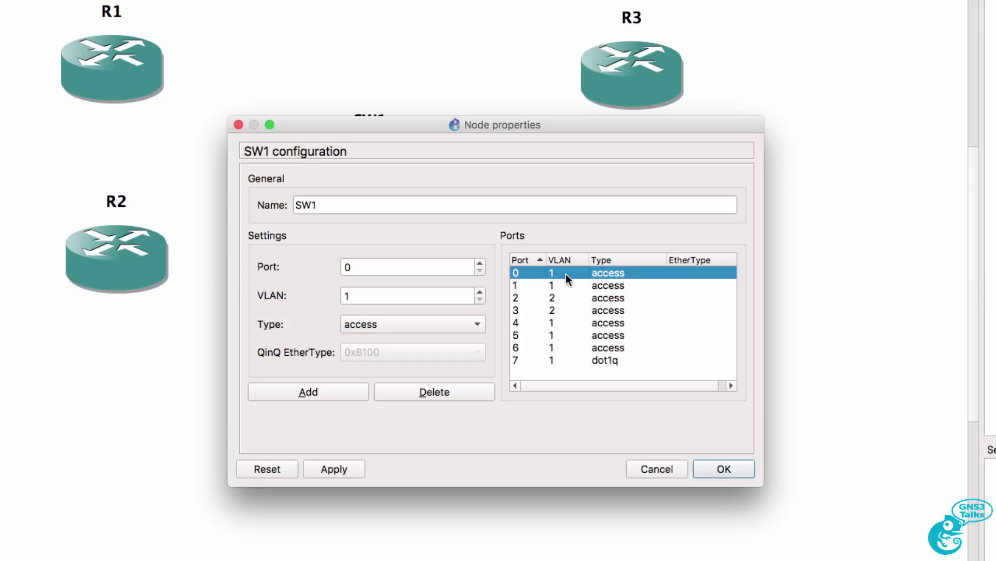
click(481, 291)
click(307, 394)
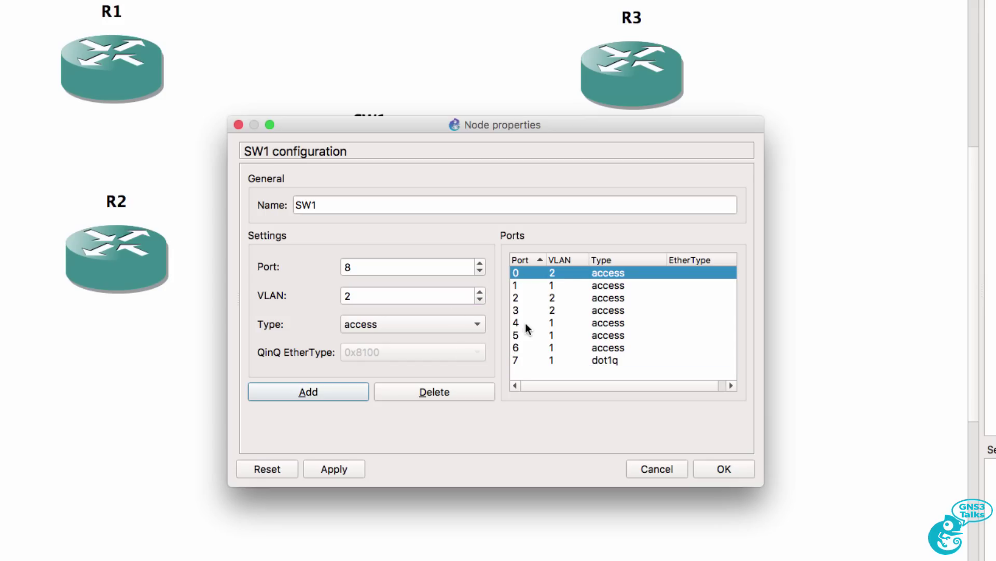
click(538, 285)
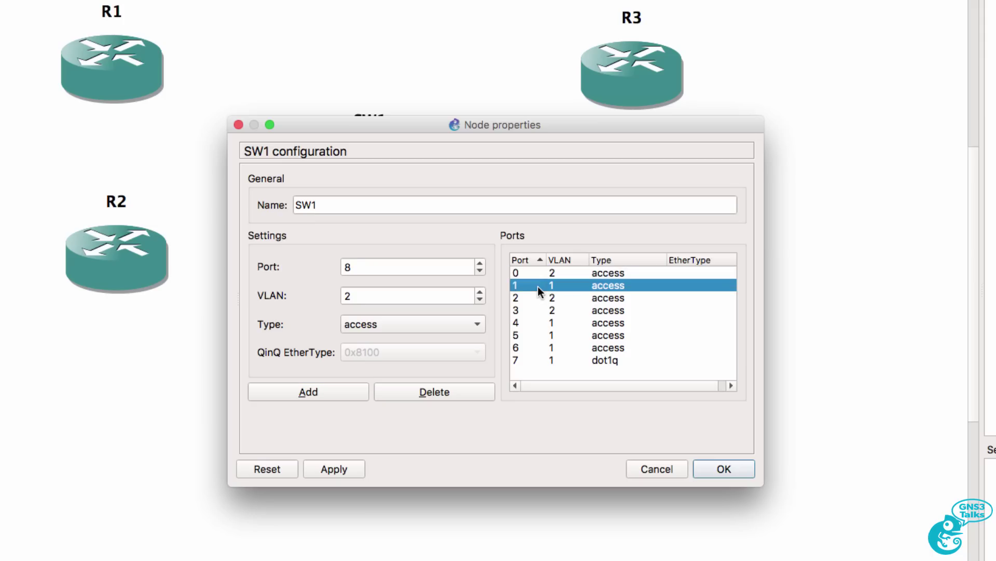
click(480, 298)
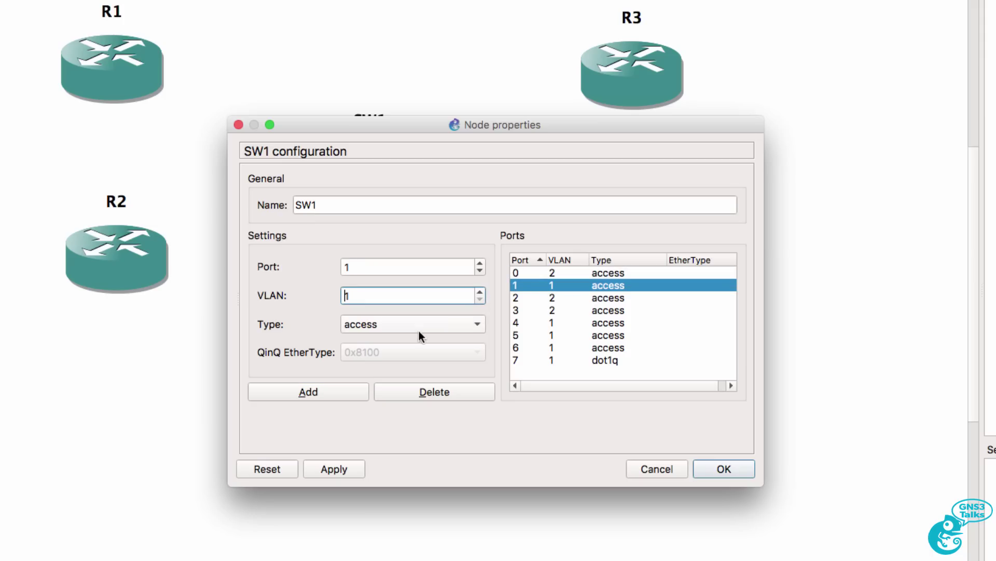
click(478, 293)
click(298, 393)
Assign VLAN 3 to ports 2 and 3, then apply and save SW1's configuration.
click(555, 297)
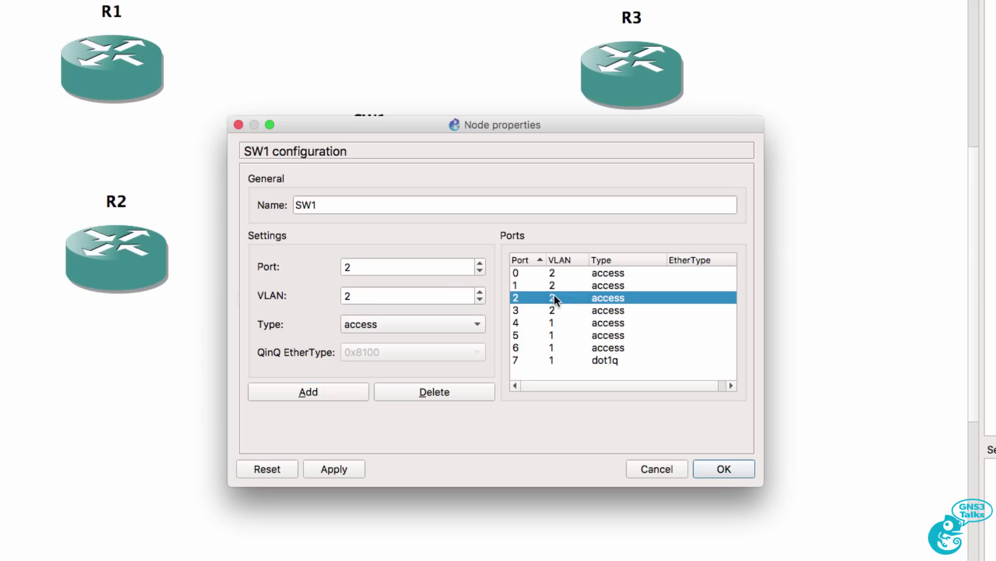
click(480, 293)
click(311, 388)
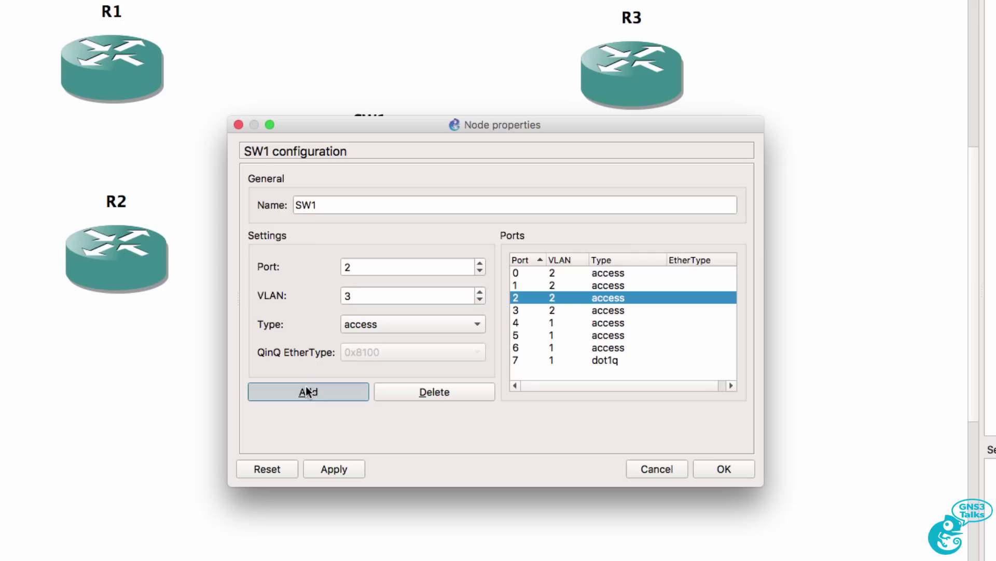
click(624, 310)
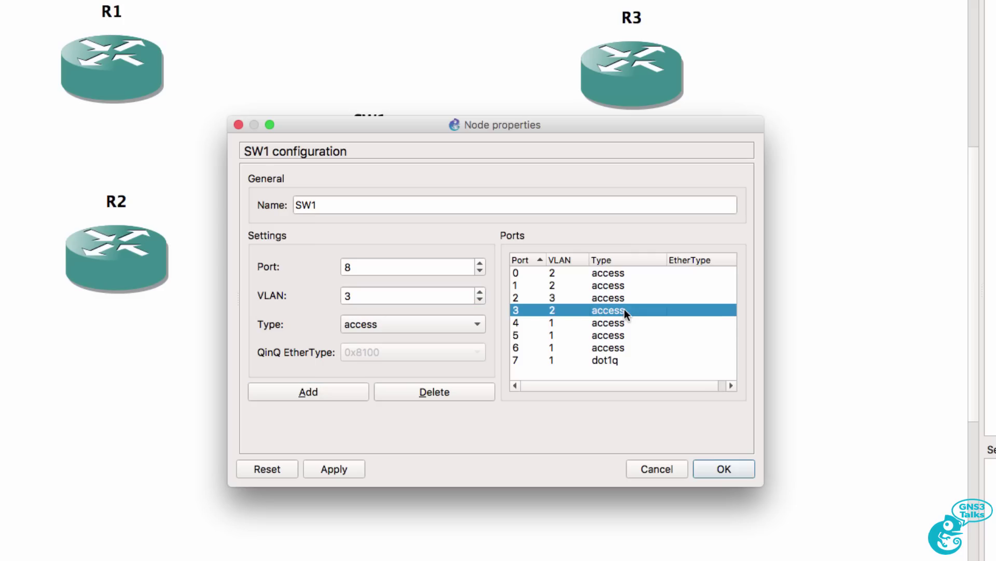
click(479, 292)
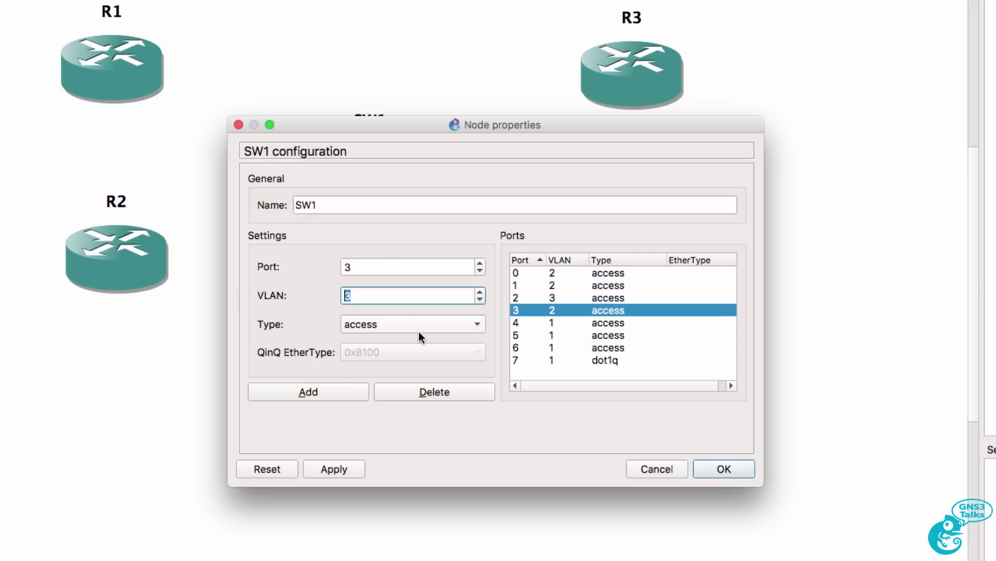
click(332, 391)
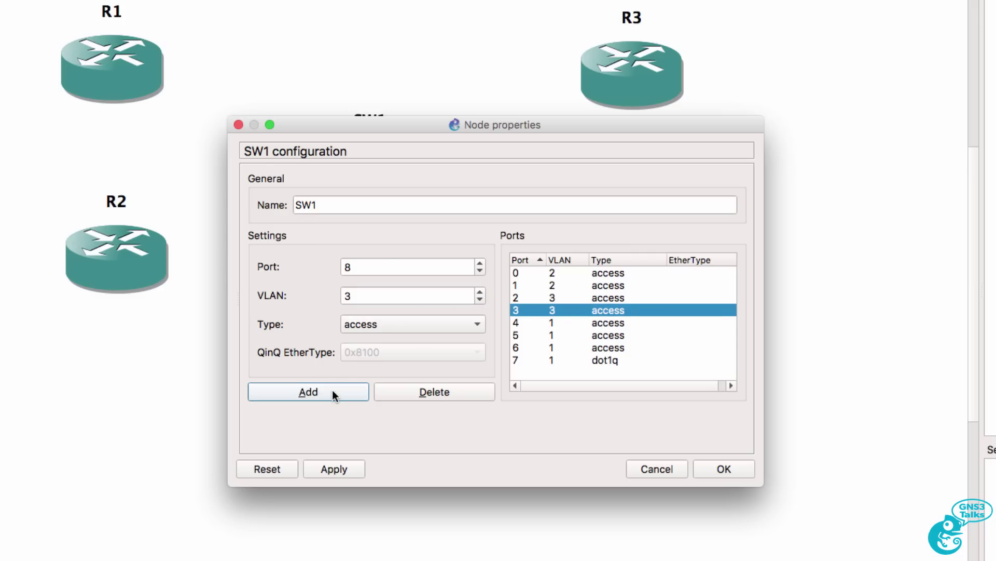
click(339, 466)
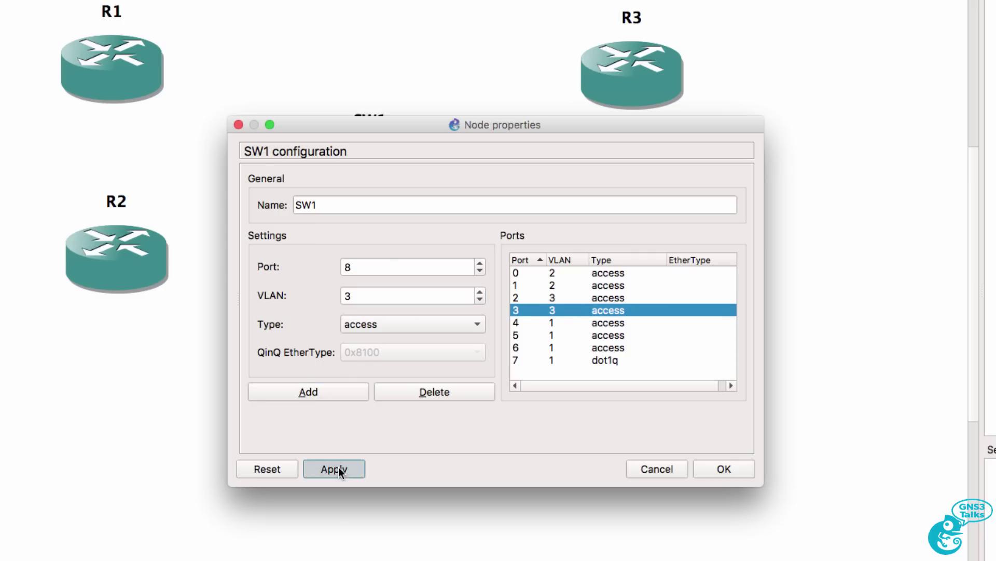
click(721, 466)
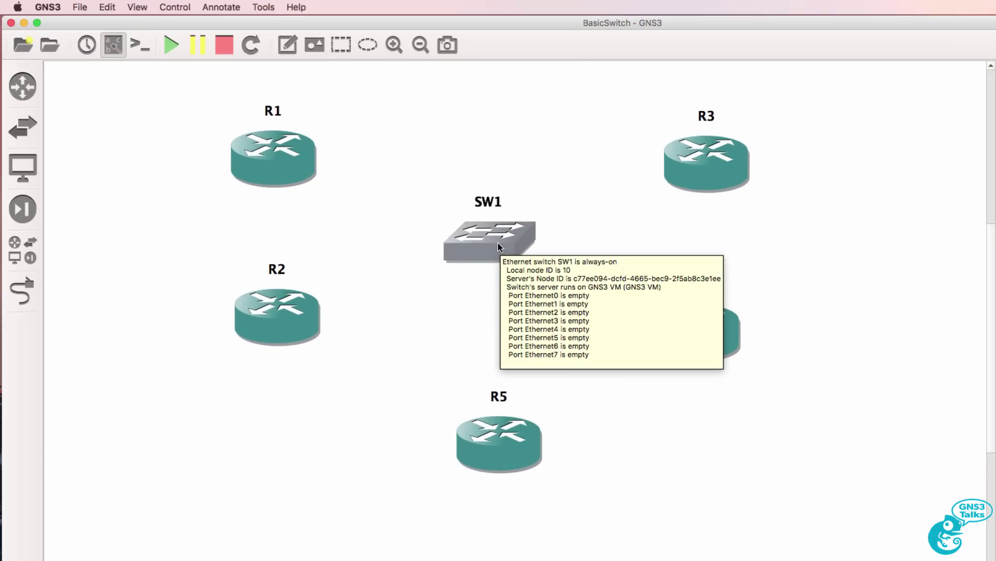
Cable R1 and R2 FastEthernet0/0 to SW1 Ethernet0 and Ethernet1.
click(22, 291)
click(283, 149)
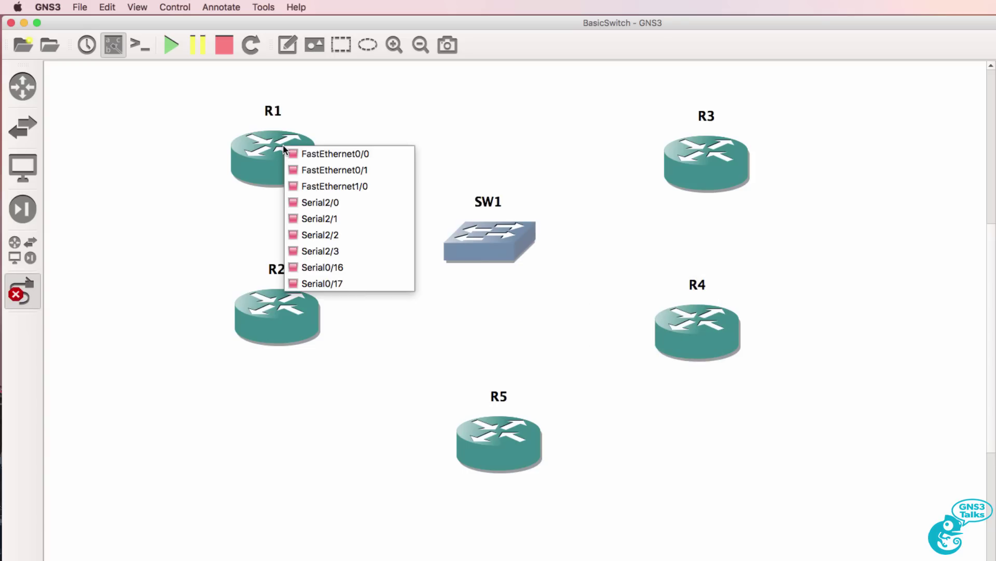
click(321, 153)
click(478, 240)
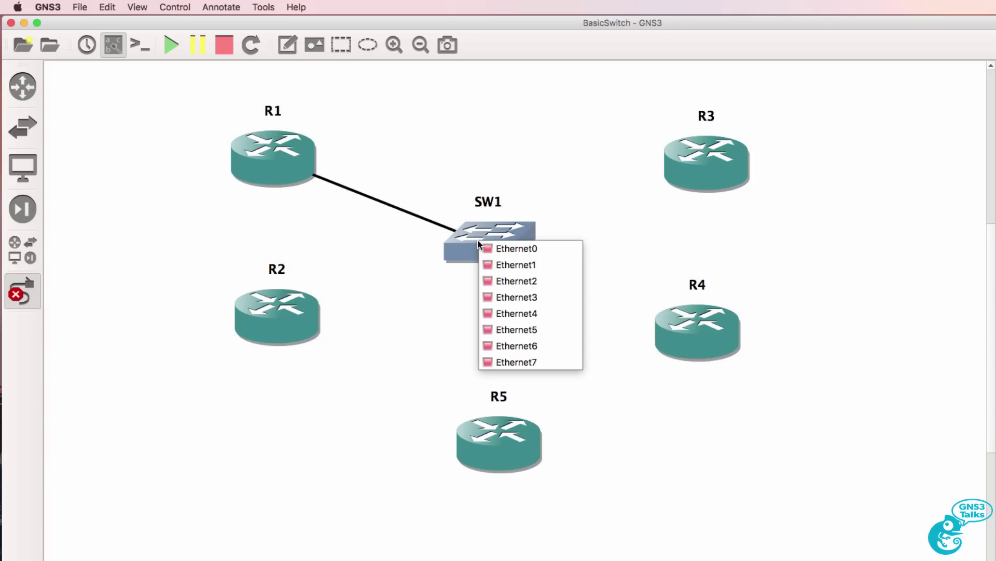
click(514, 249)
click(294, 311)
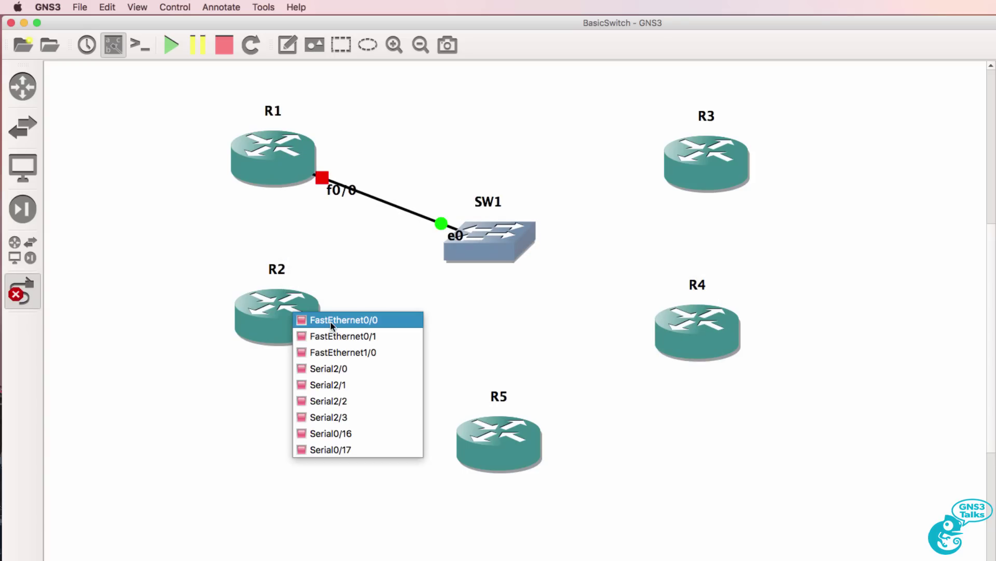
click(332, 320)
click(470, 253)
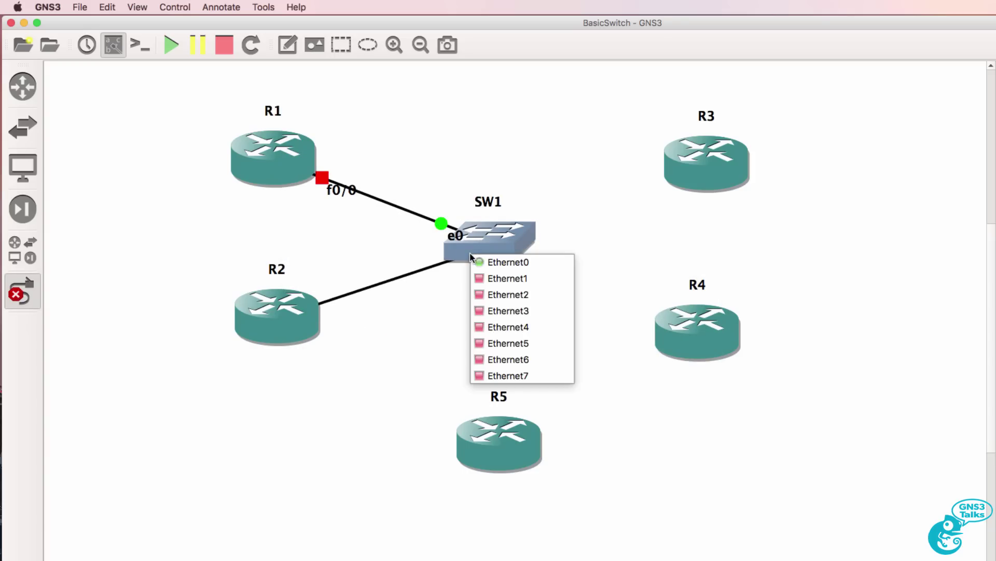
click(506, 278)
Cable SW1 Ethernet2 and Ethernet3 to R3 and R4 FastEthernet0/0.
click(508, 235)
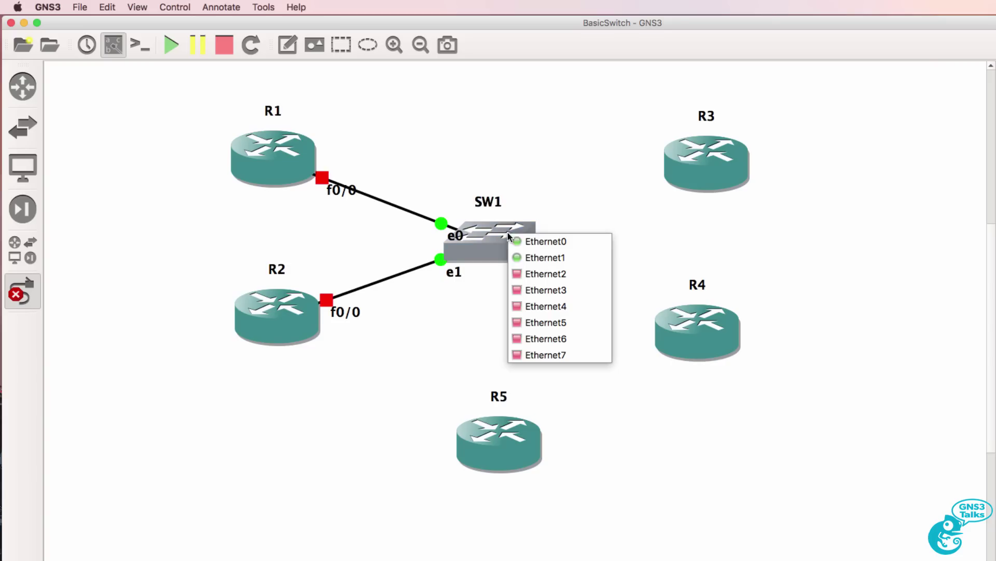
click(545, 274)
click(707, 158)
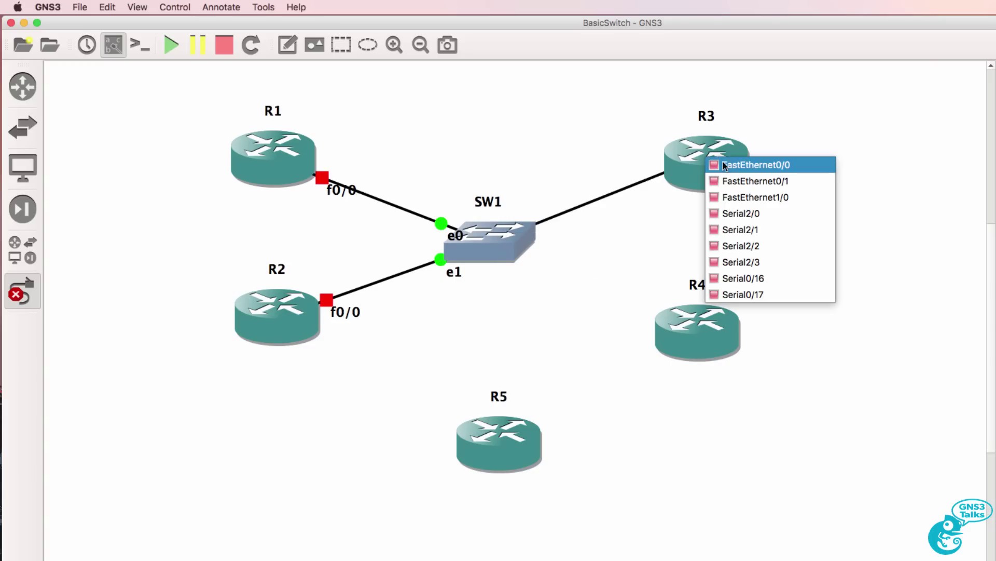
click(725, 165)
click(499, 241)
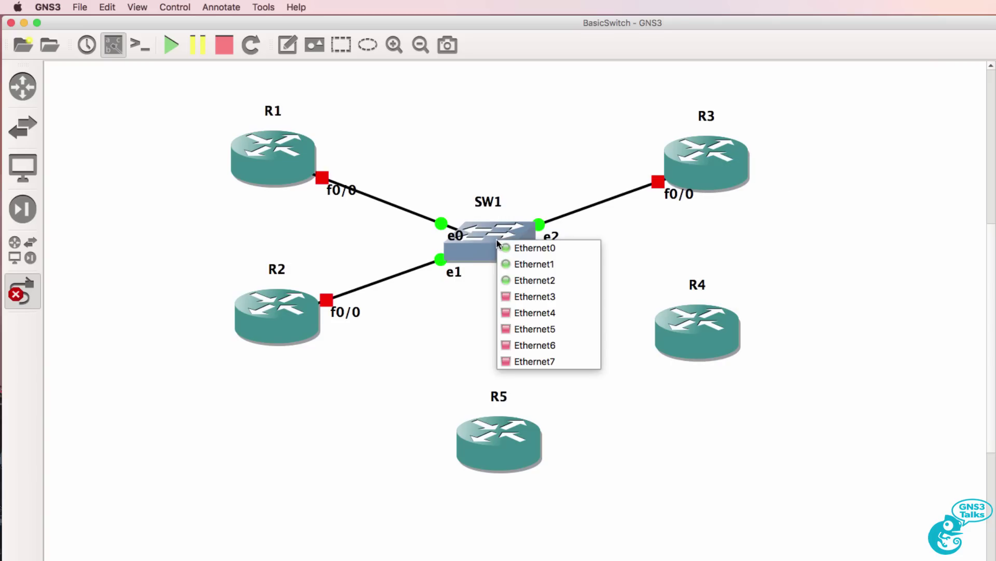
click(531, 300)
click(711, 318)
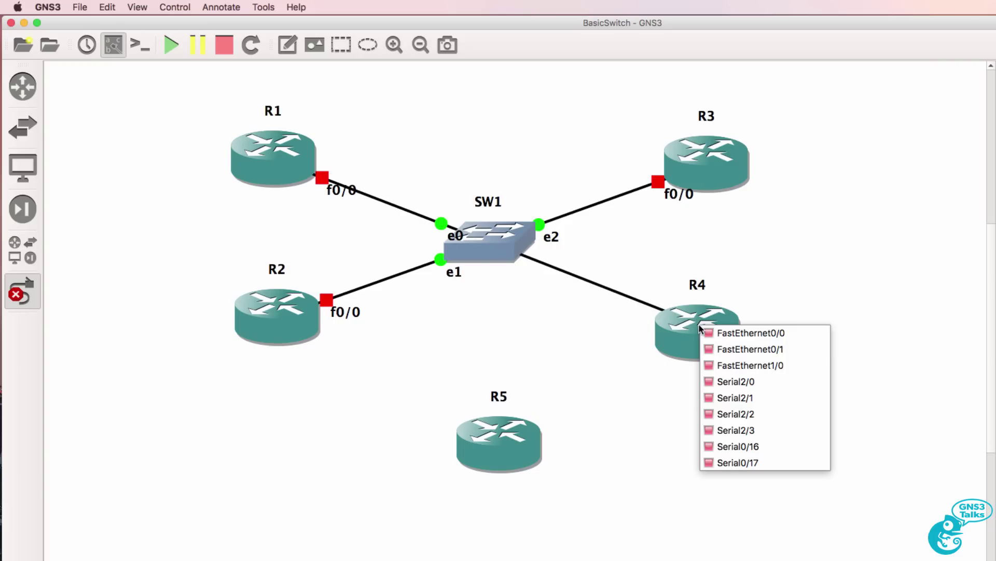
click(752, 332)
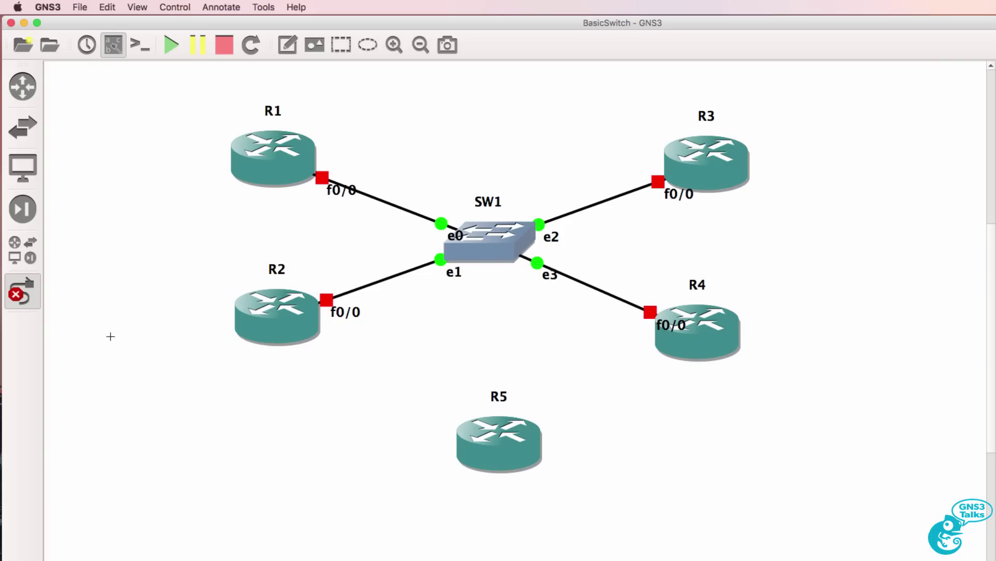
Cable SW1 Ethernet7 to R5 FastEthernet0/0 and leave link mode.
click(488, 243)
click(534, 365)
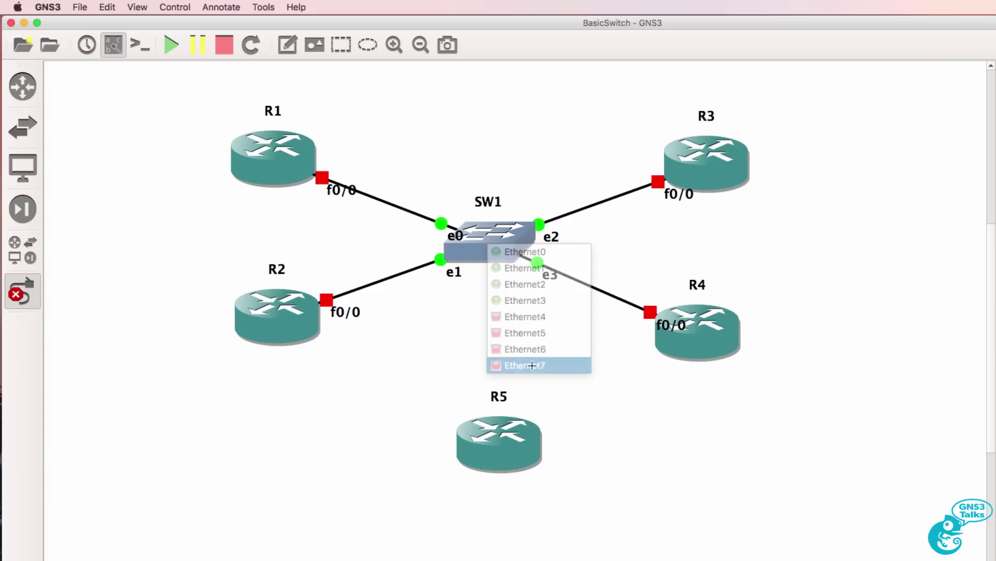
click(497, 435)
click(553, 447)
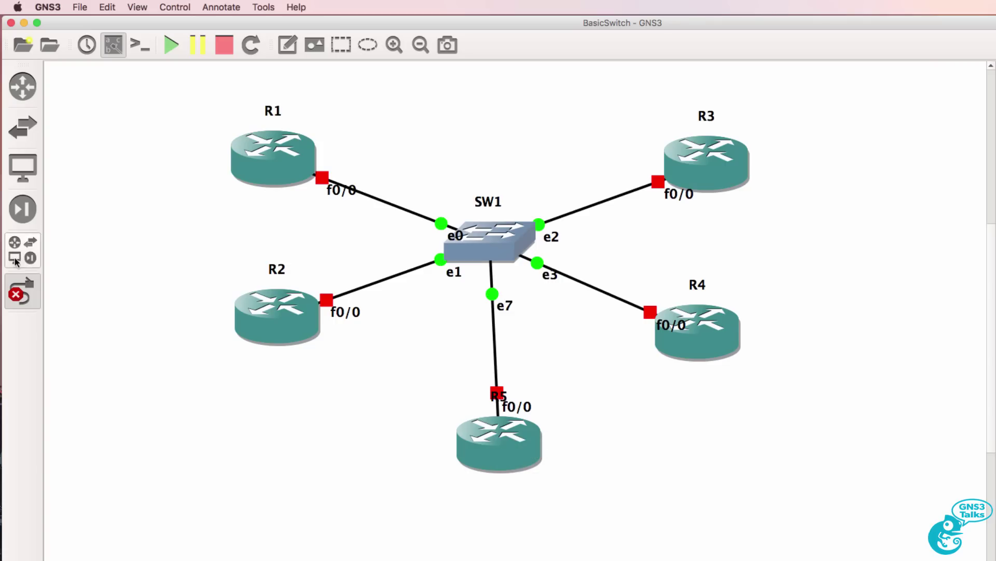
click(24, 292)
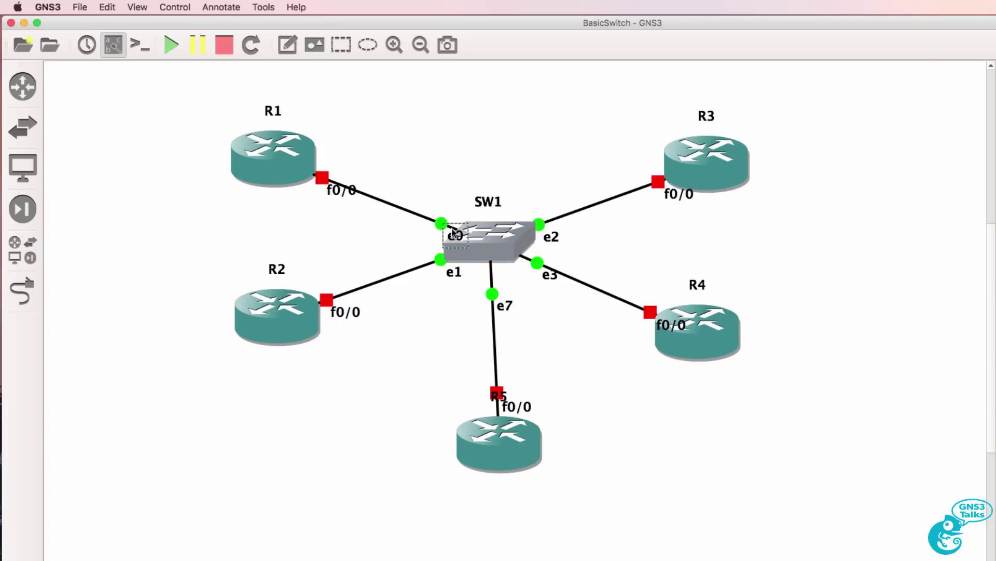
Reposition SW1's e0, e1, e2 and e7 labels and shift R5 left below SW1.
drag(452, 235, 451, 206)
drag(457, 271, 445, 277)
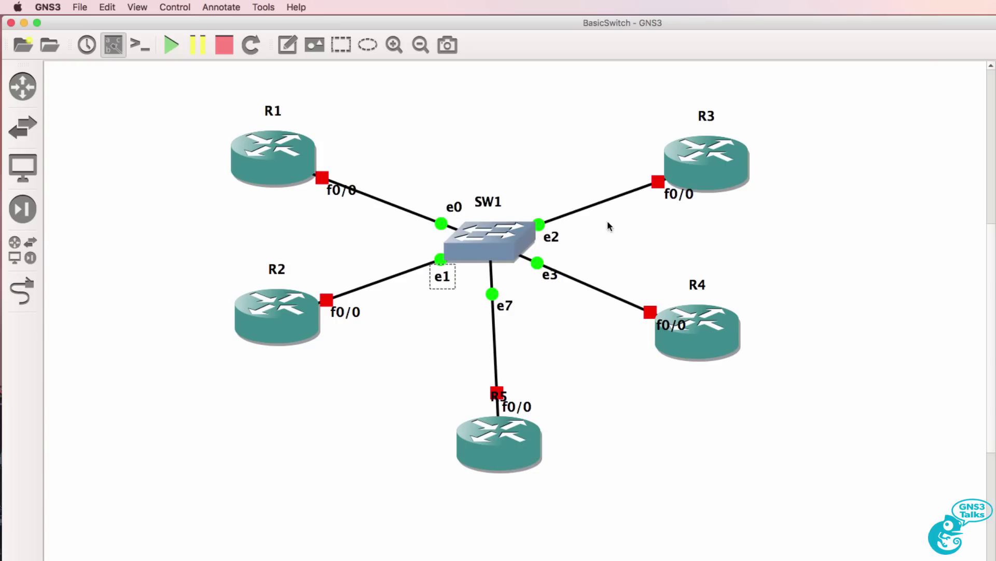
drag(554, 241, 552, 199)
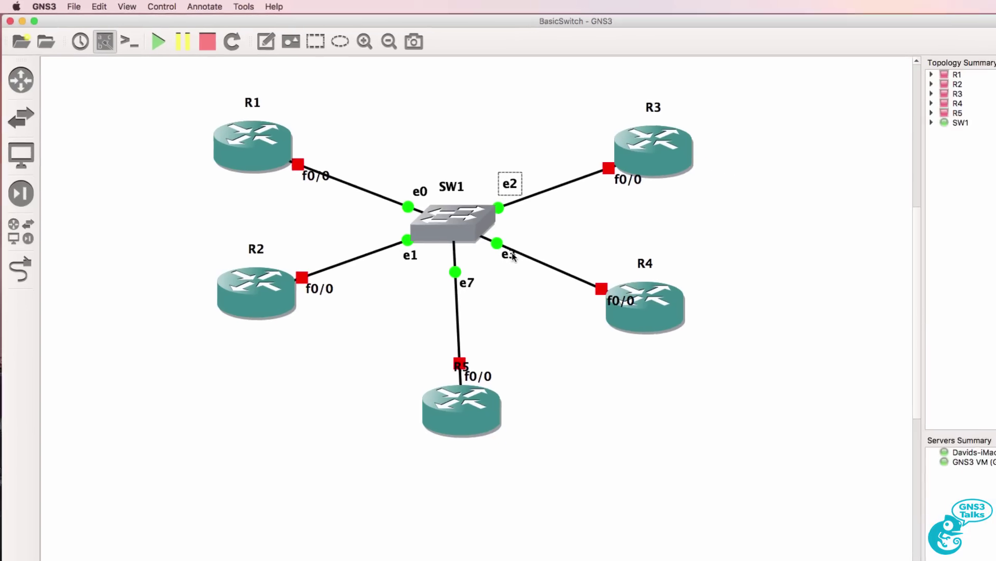
drag(404, 358, 395, 358)
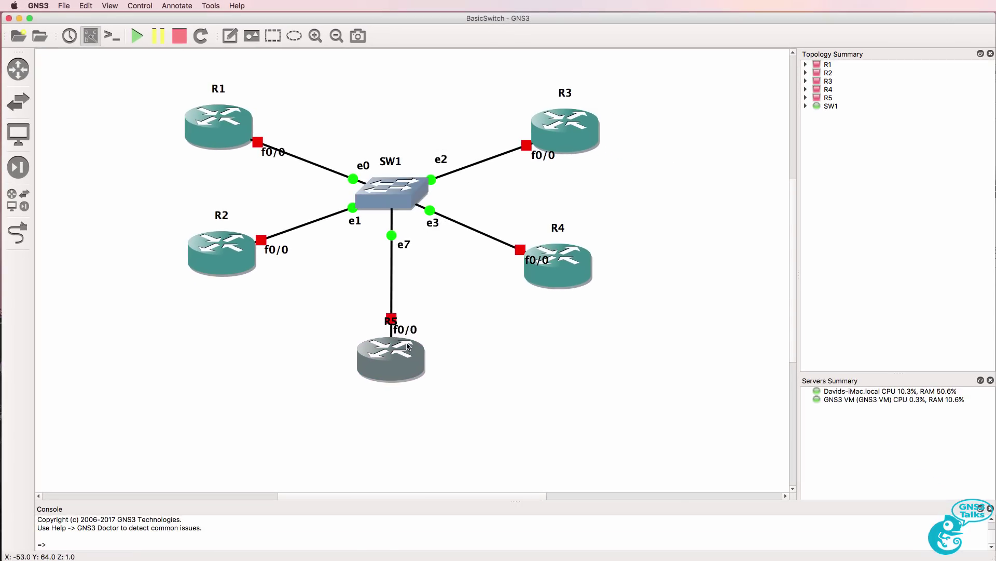
drag(409, 246, 412, 237)
Move R5's and R4's f0/0 labels into clear spots beside their ports.
drag(393, 323, 394, 396)
drag(416, 327, 419, 318)
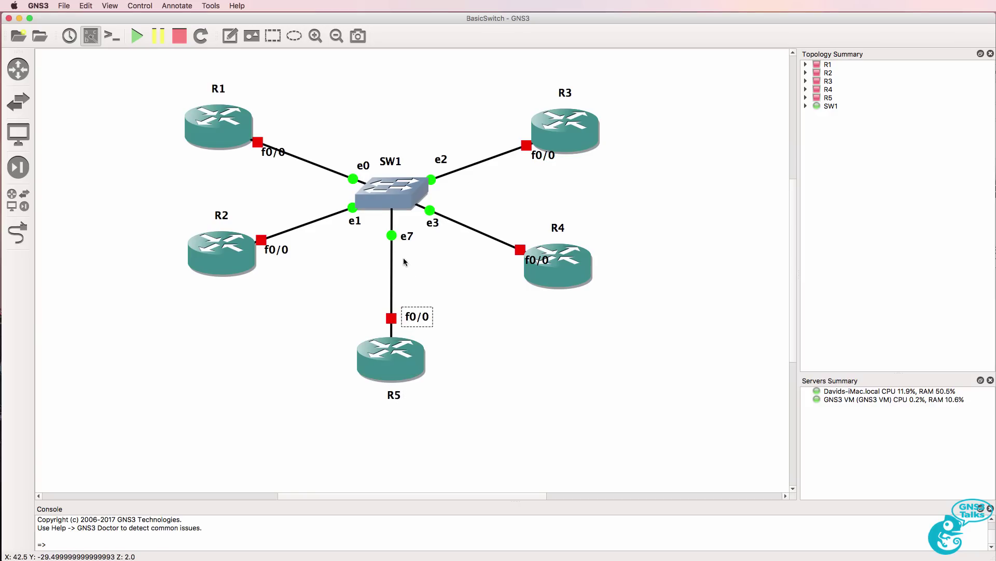
drag(536, 259, 500, 266)
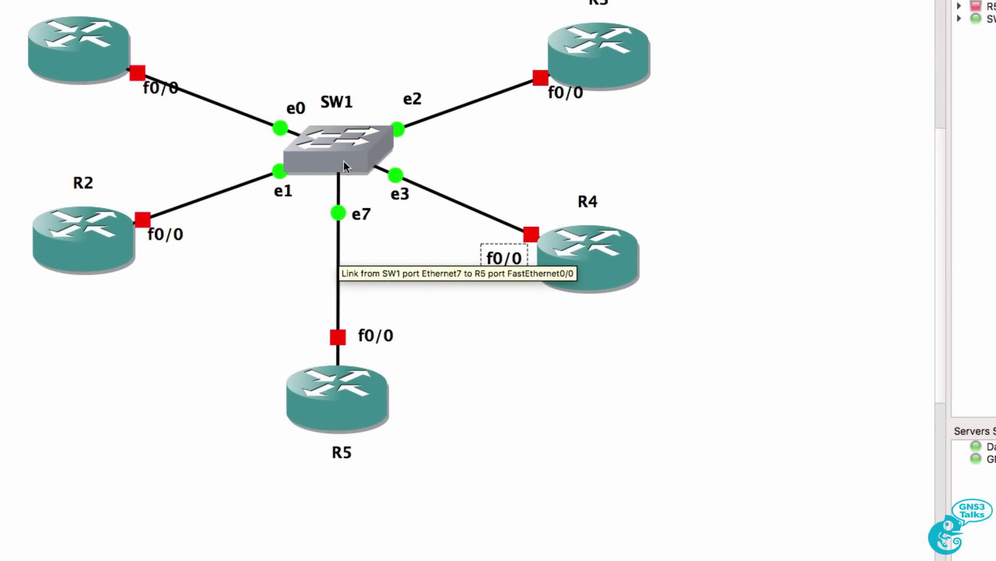
mouse_move(343, 161)
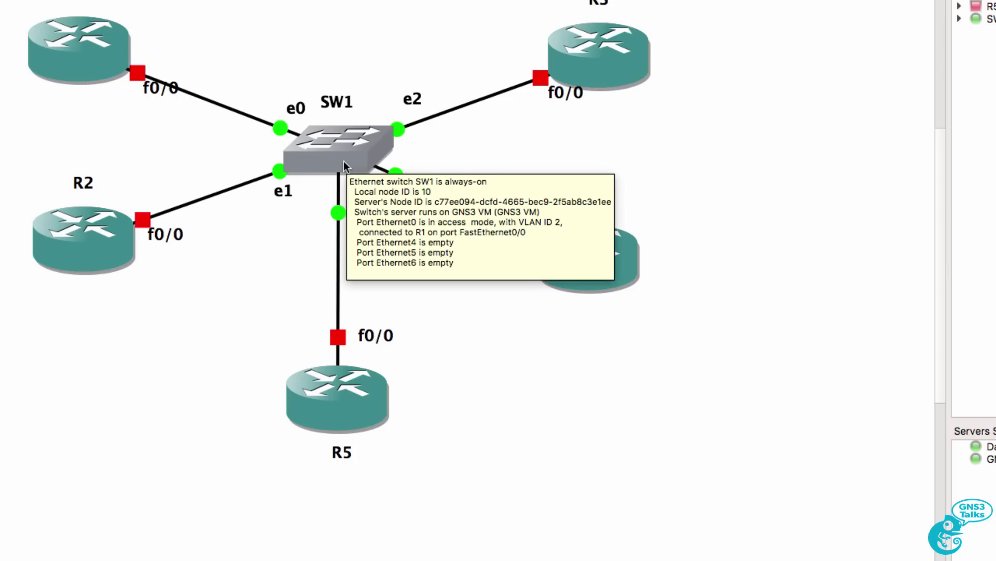
Review SW1's port VLAN assignments in its configuration and close it unchanged.
right_click(354, 136)
click(376, 142)
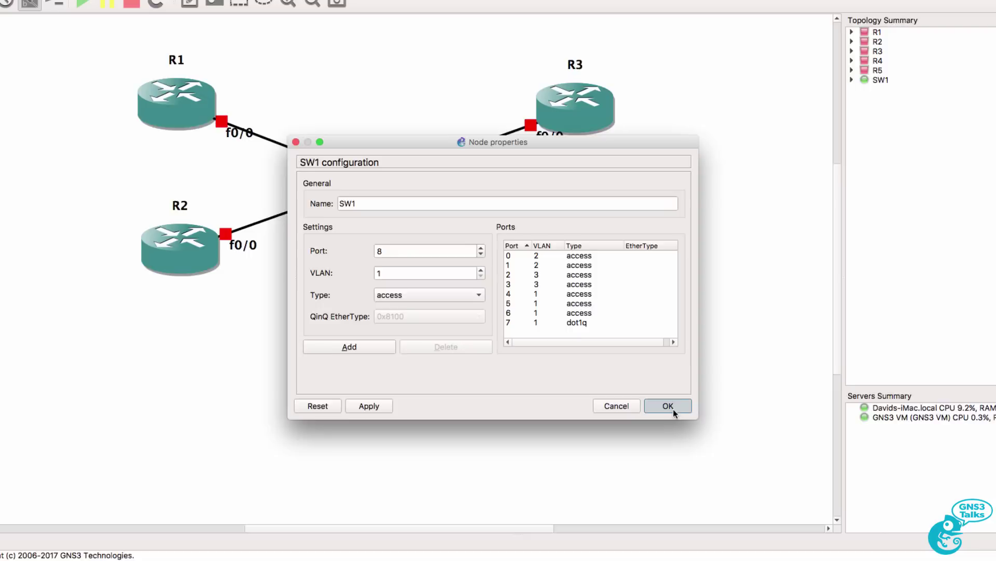
click(720, 444)
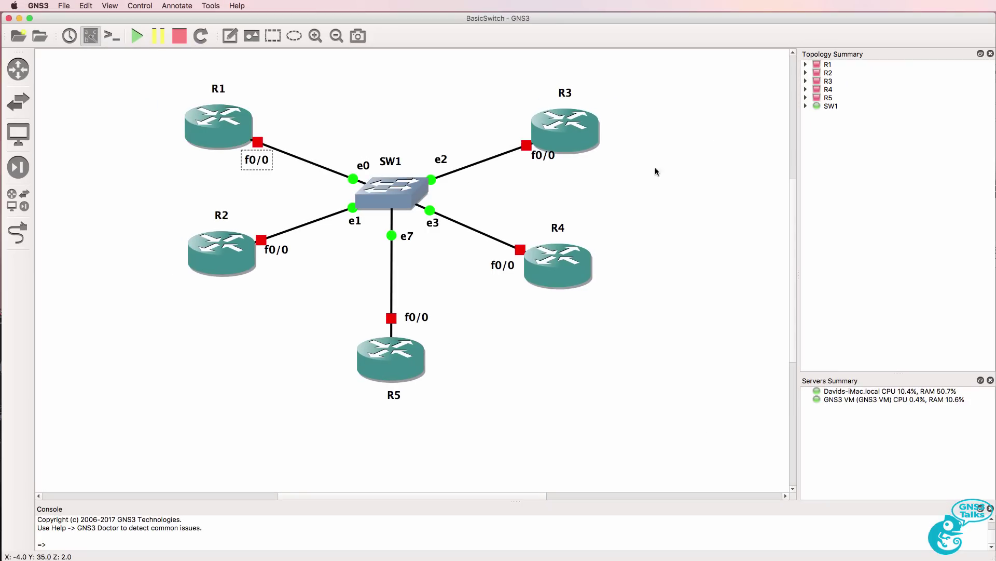
Move the f0/0 labels of R3, R1, R2 and R4 just above their ports.
drag(547, 161, 516, 136)
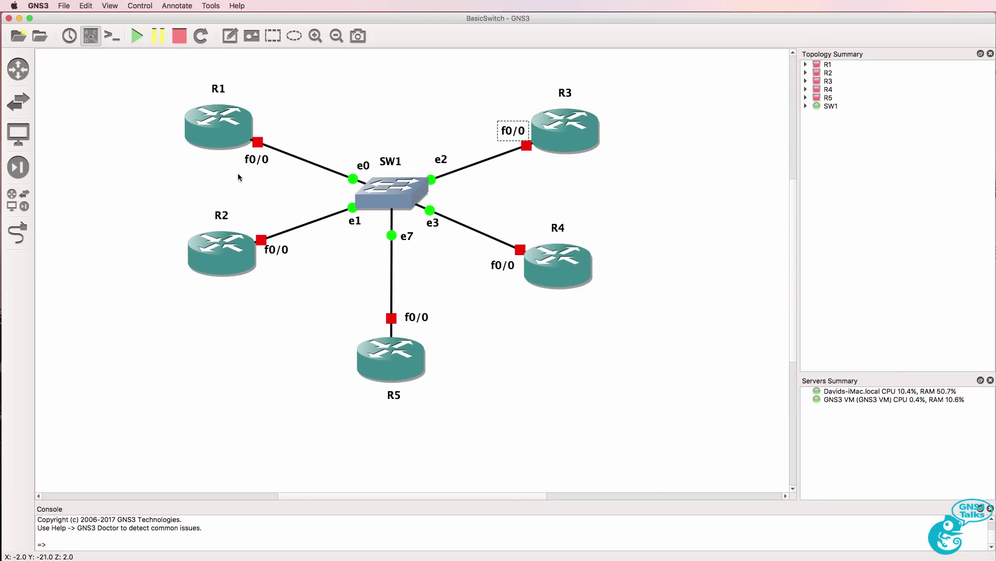
drag(257, 159, 272, 122)
drag(270, 254, 259, 224)
drag(496, 266, 508, 231)
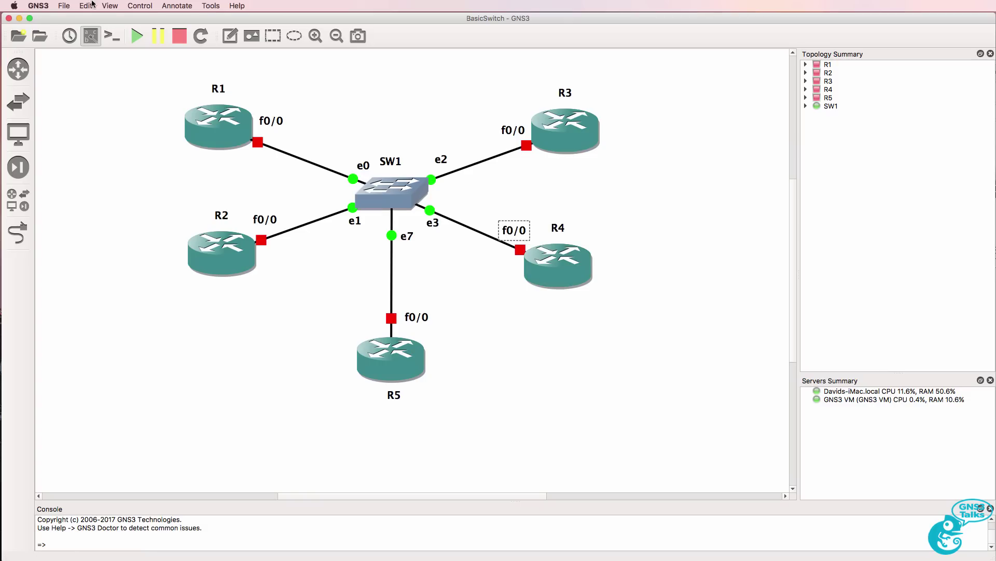
Start all devices in the topology, then stop them all again.
click(133, 33)
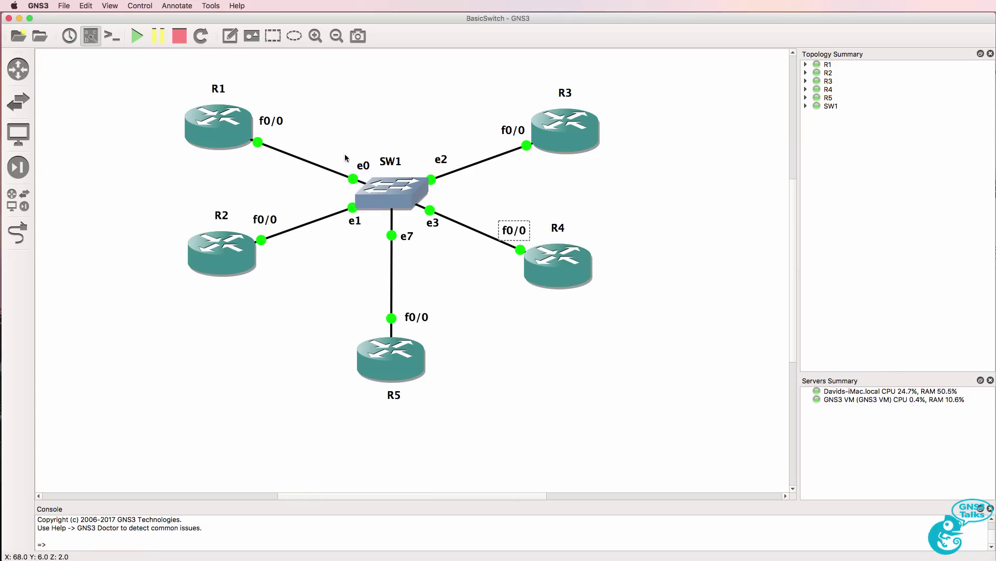
mouse_move(391, 195)
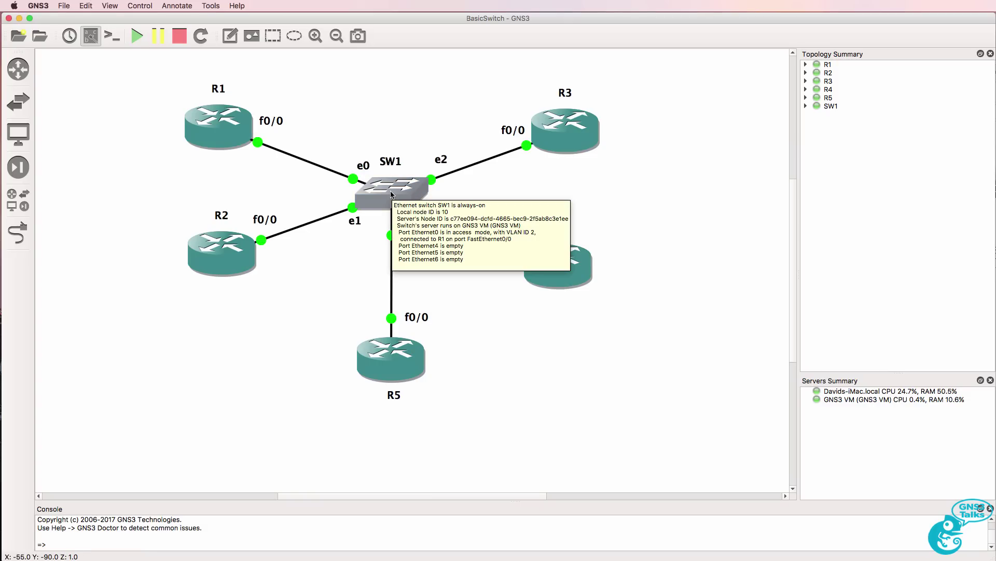
click(179, 40)
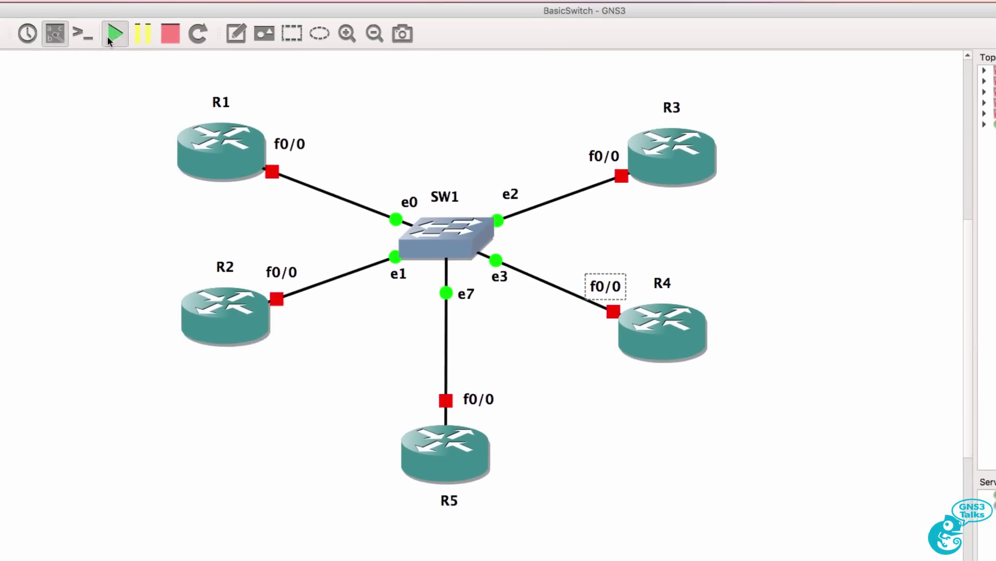
click(108, 36)
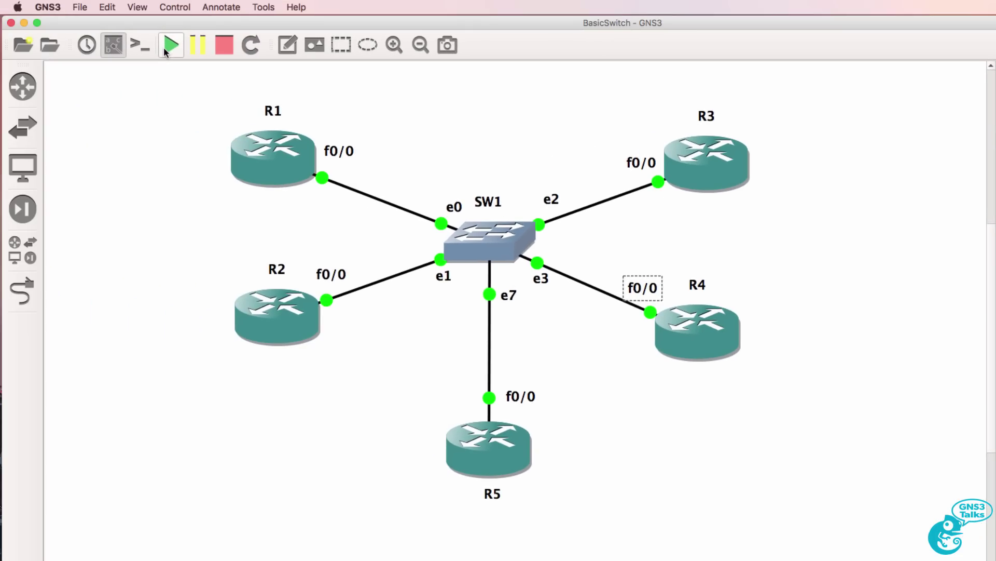
drag(293, 306, 285, 307)
right_click(514, 225)
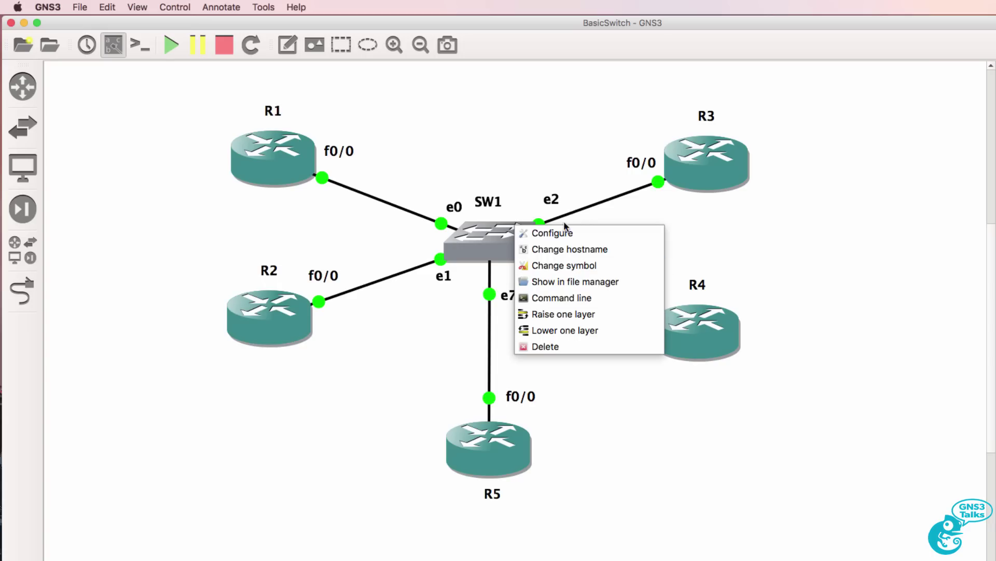
right_click(719, 161)
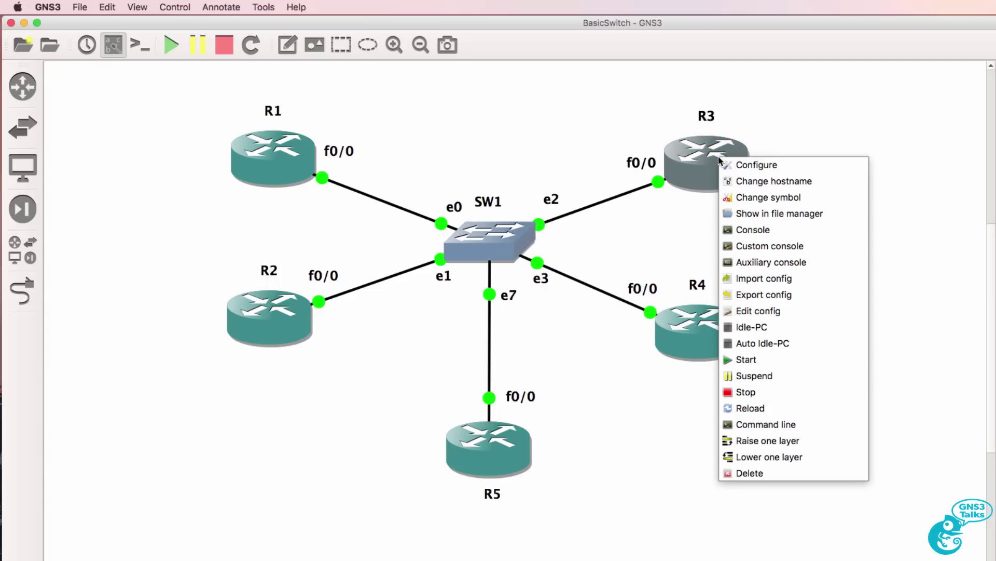
click(797, 390)
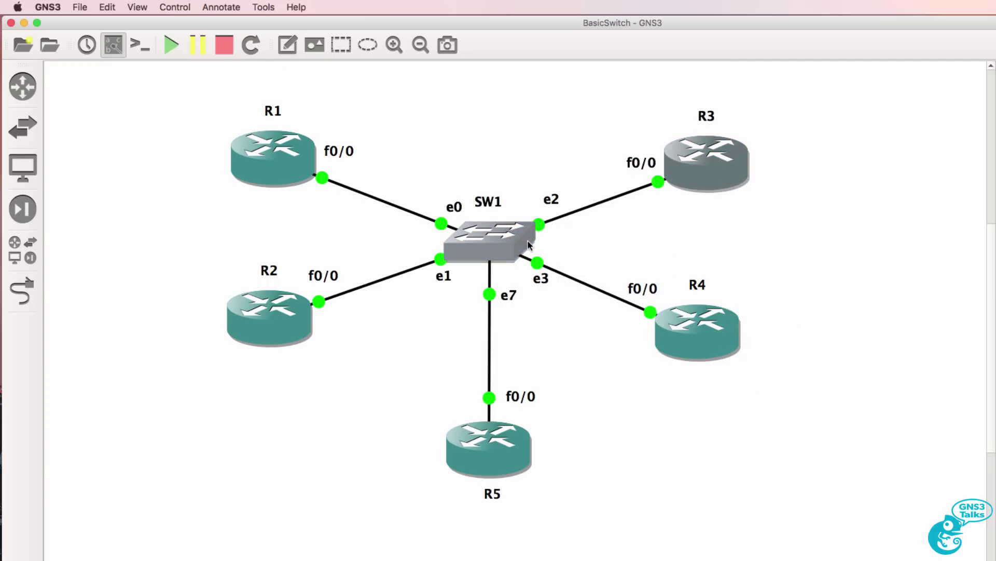
right_click(496, 240)
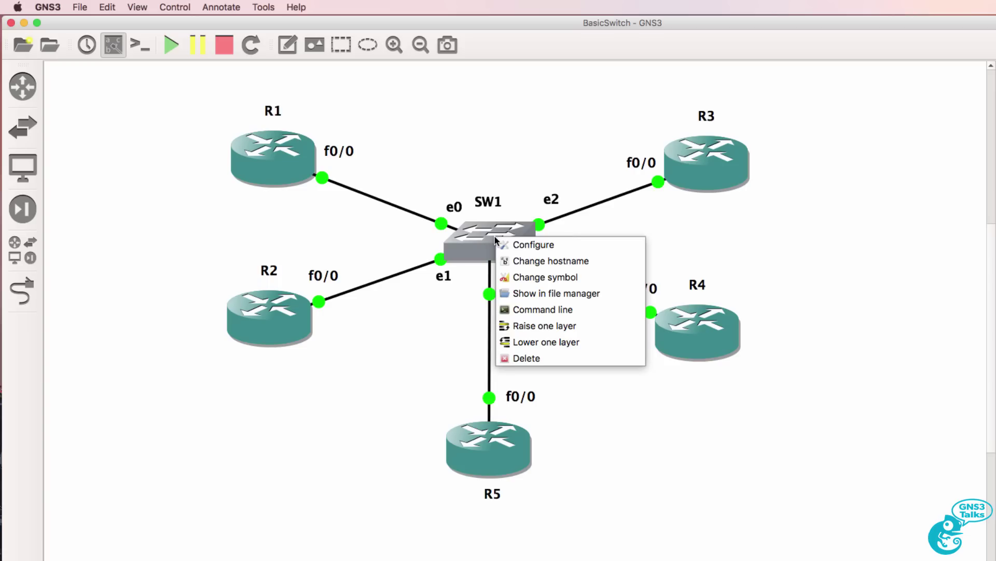
right_click(282, 163)
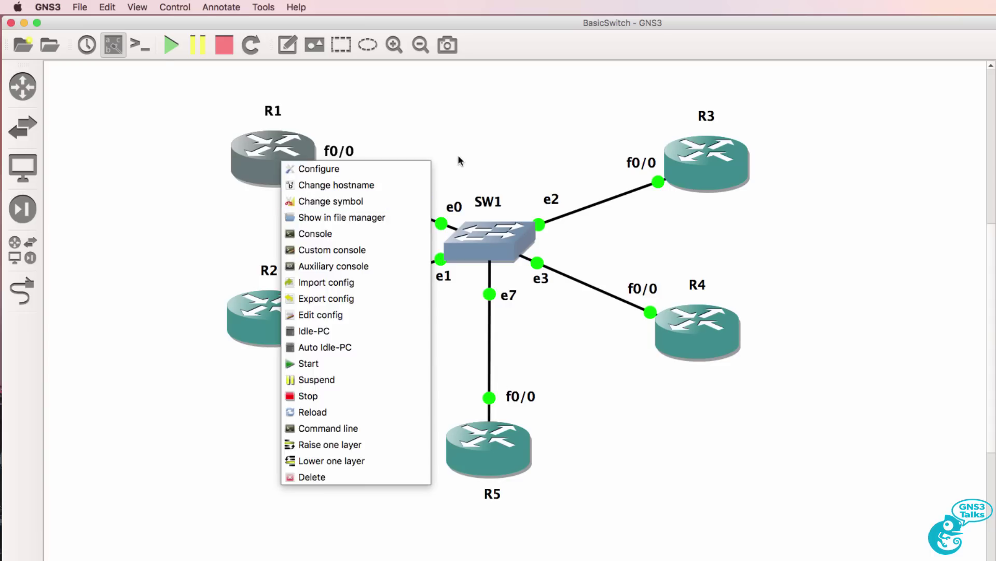
click(162, 62)
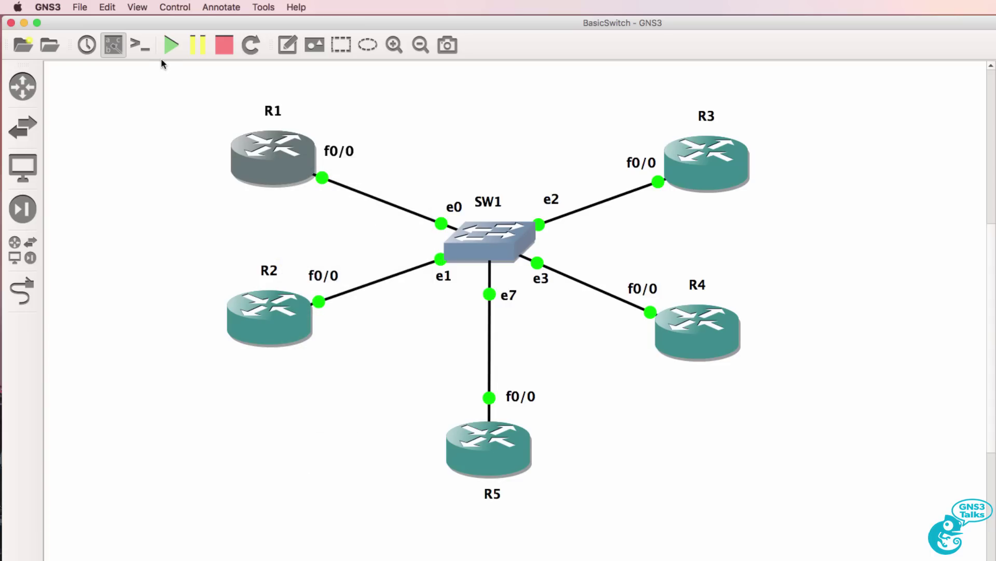
Open consoles for all routers and arrange the R1–R5 console windows, with R1 in front.
click(135, 52)
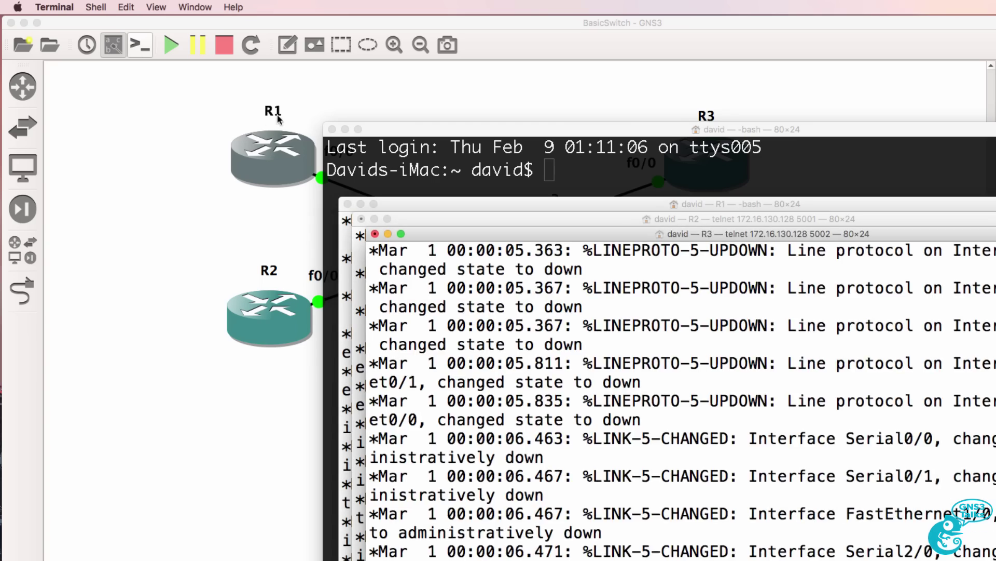
click(331, 130)
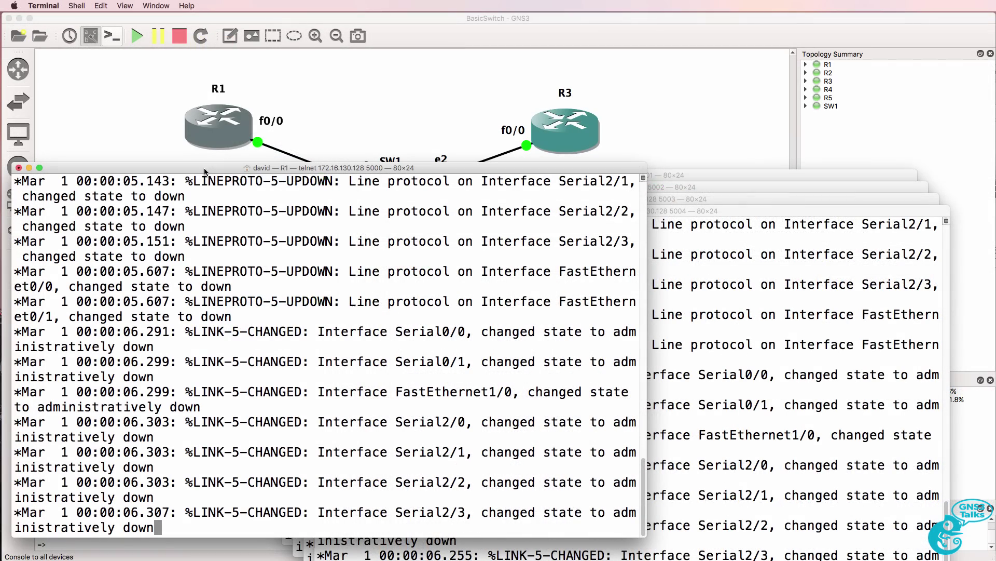
drag(674, 176, 619, 167)
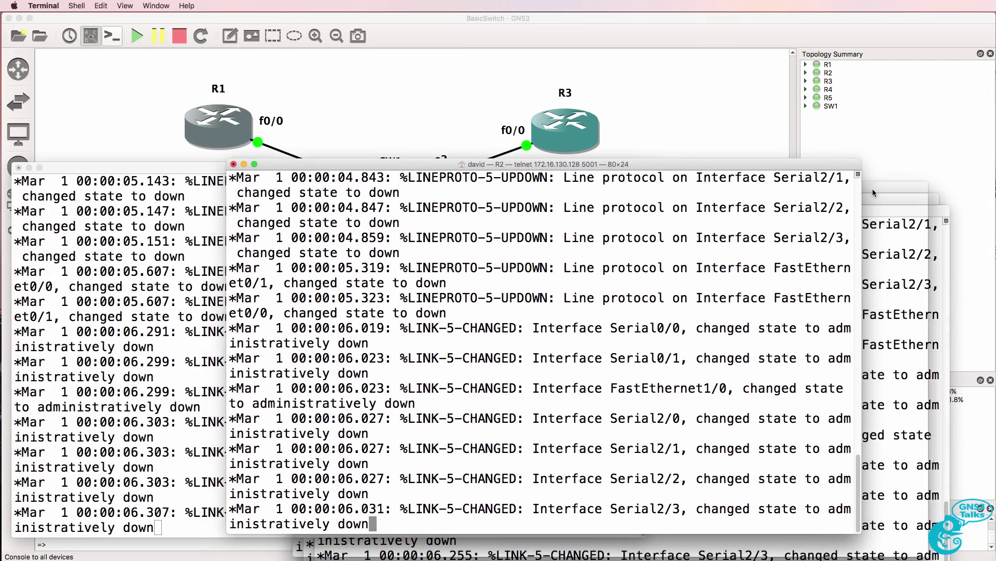
drag(873, 188, 860, 164)
drag(919, 200, 914, 180)
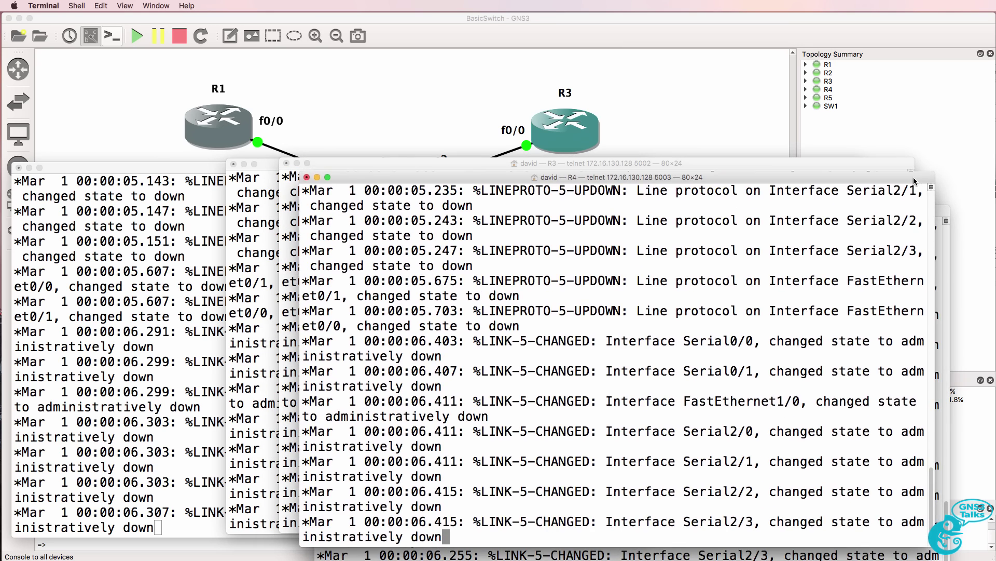
drag(945, 215, 981, 175)
click(191, 164)
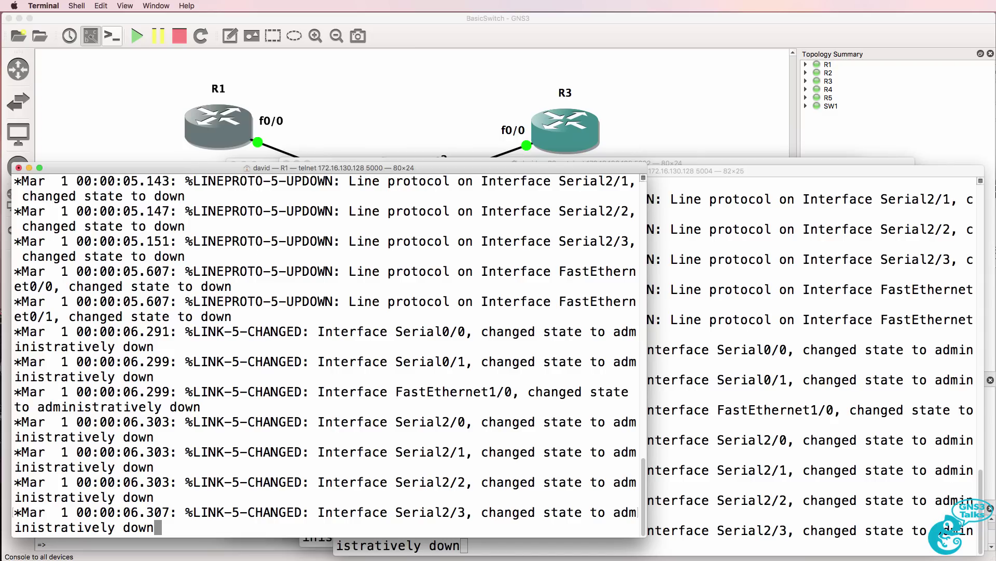
Assign 10.1.1.1 255.255.255.0 to R1's f0/0 interface.
key(Return)
key(Return)
text(conf t)
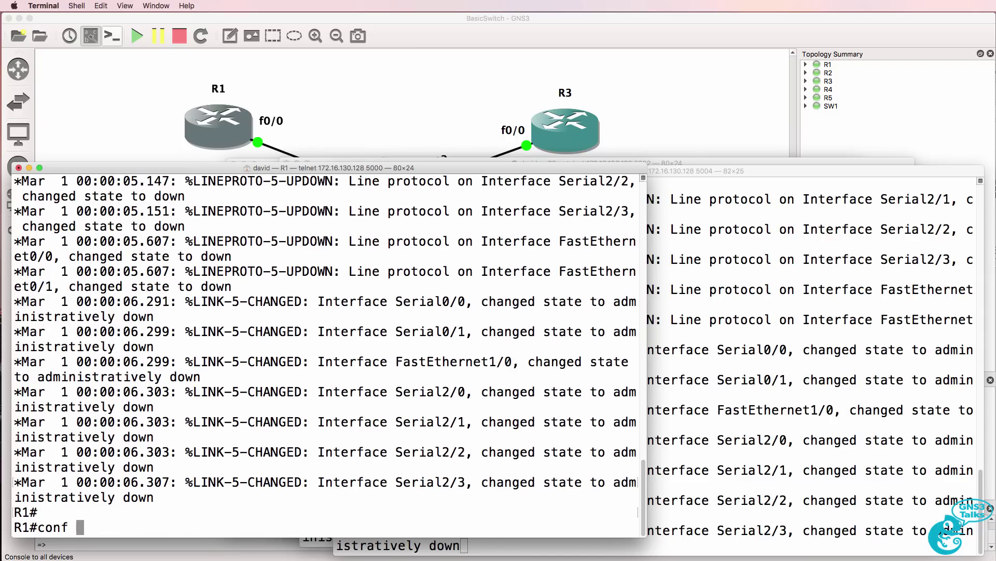
key(Return)
text(int f0/0)
key(Return)
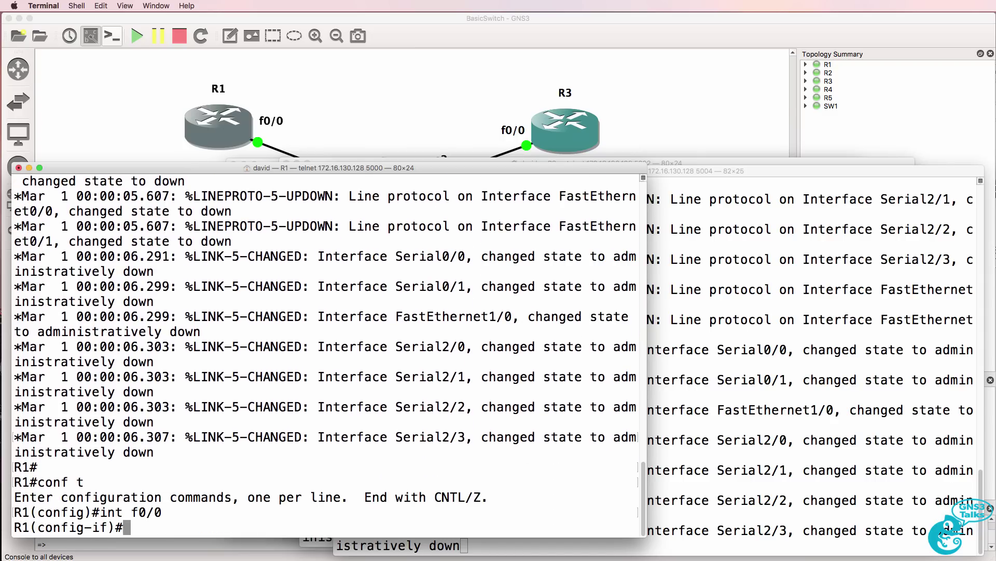
text(ip add)
key(Tab)
text(10.)
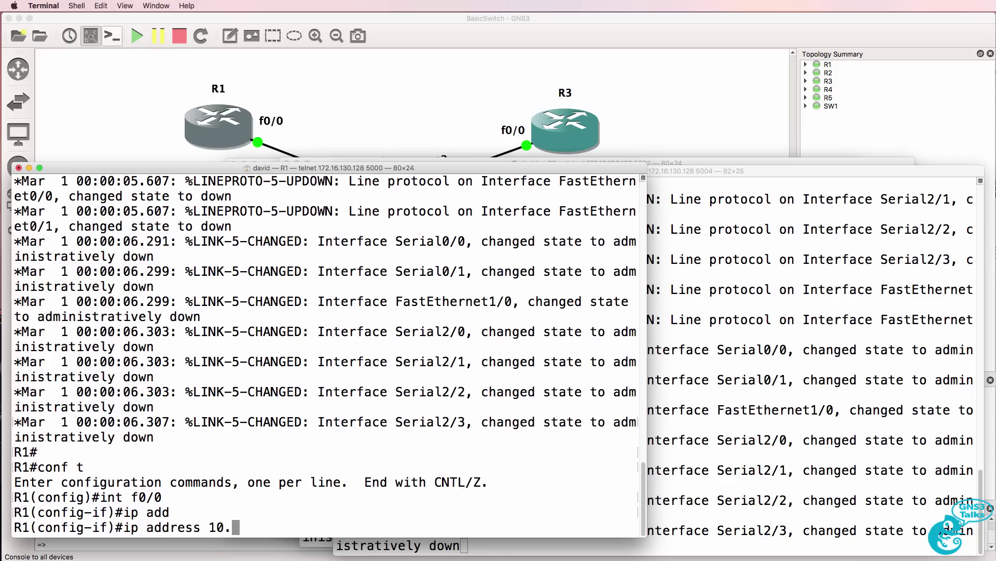
text(1.1.1 255.255.255.0)
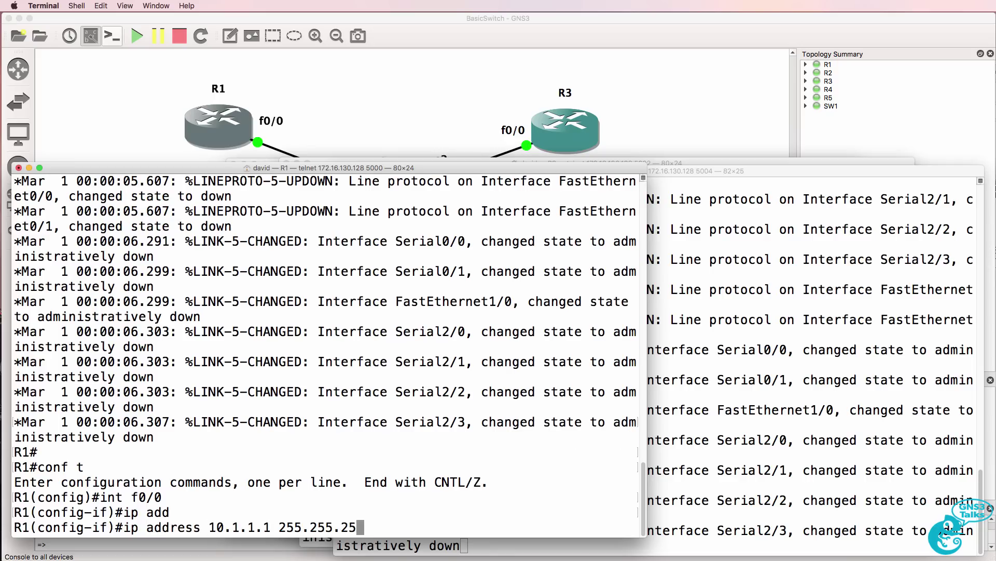
key(Return)
text(end)
key(Return)
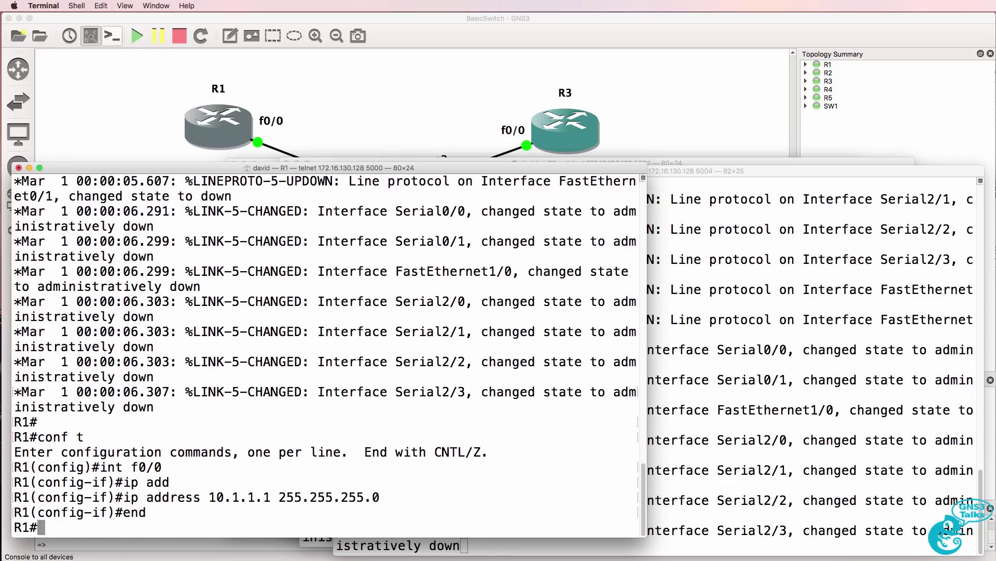
Bring R1's f0/0 up with no shut and ping 10.1.1.1 to verify it.
text(conf t)
key(Return)
text(int f0/0)
key(Return)
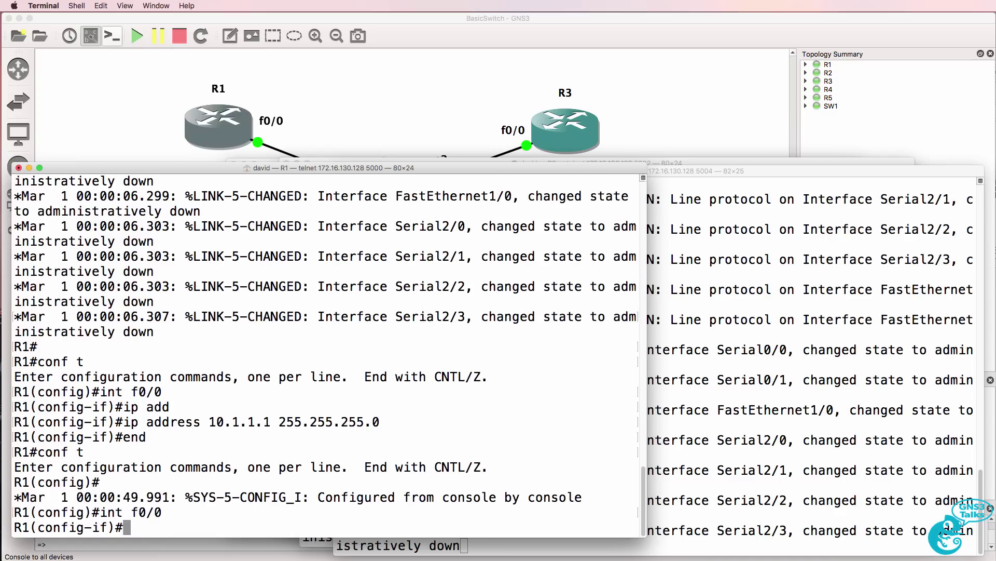
text(no shut)
key(Return)
text(end)
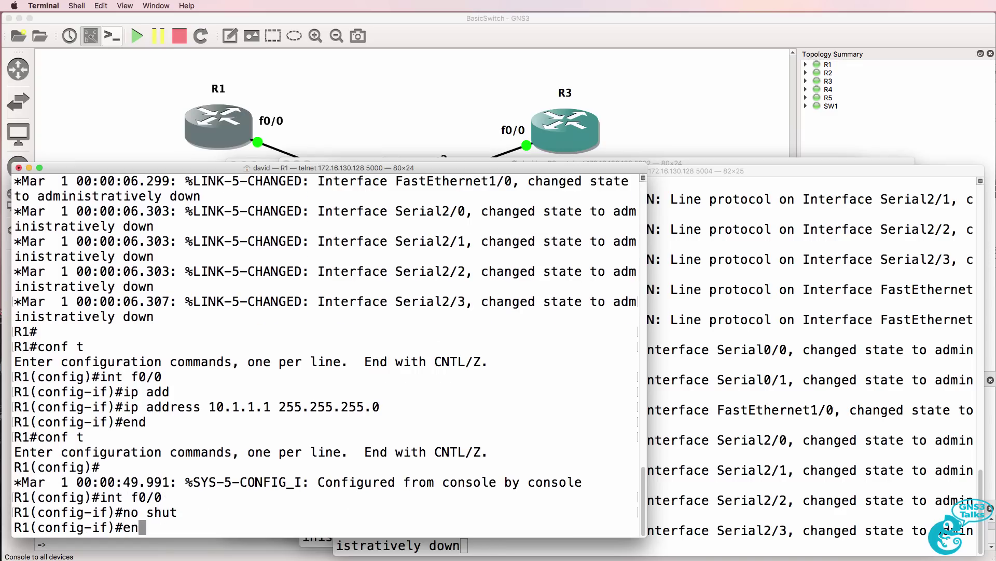
key(Return)
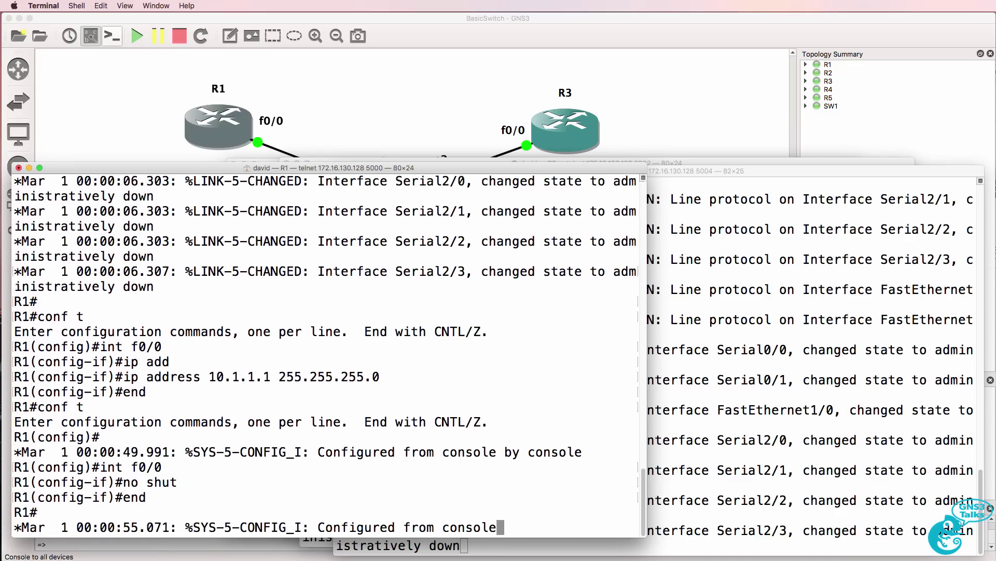
text(p)
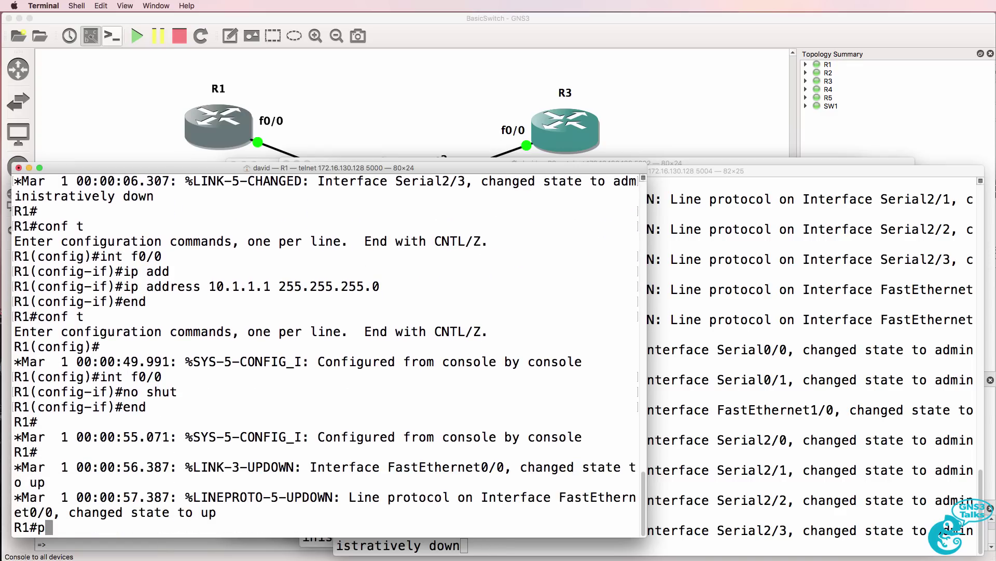
text(ing 10.1.1.1)
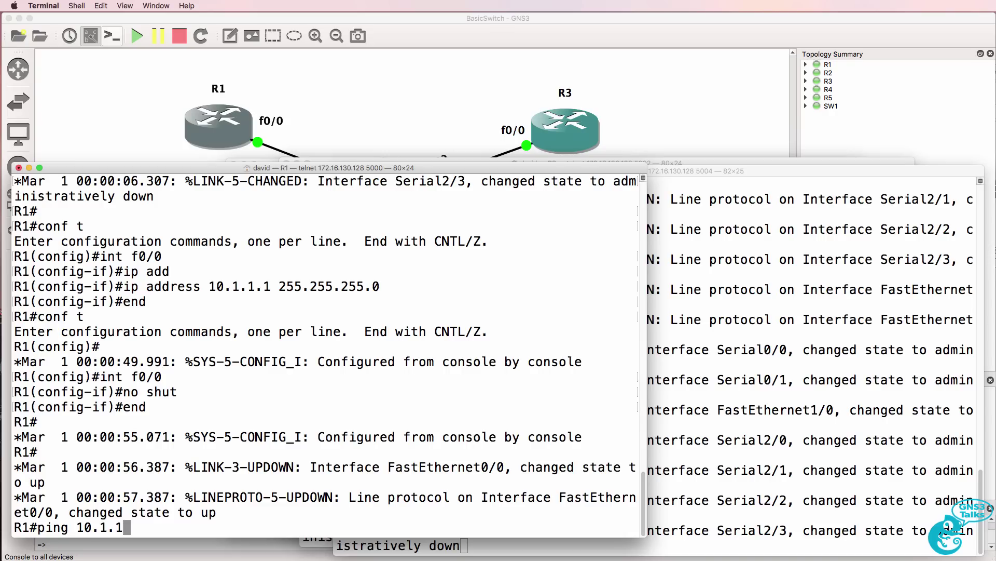
key(Return)
On R2, enter interface f0/0 and enable it with no shut.
key(super+grave)
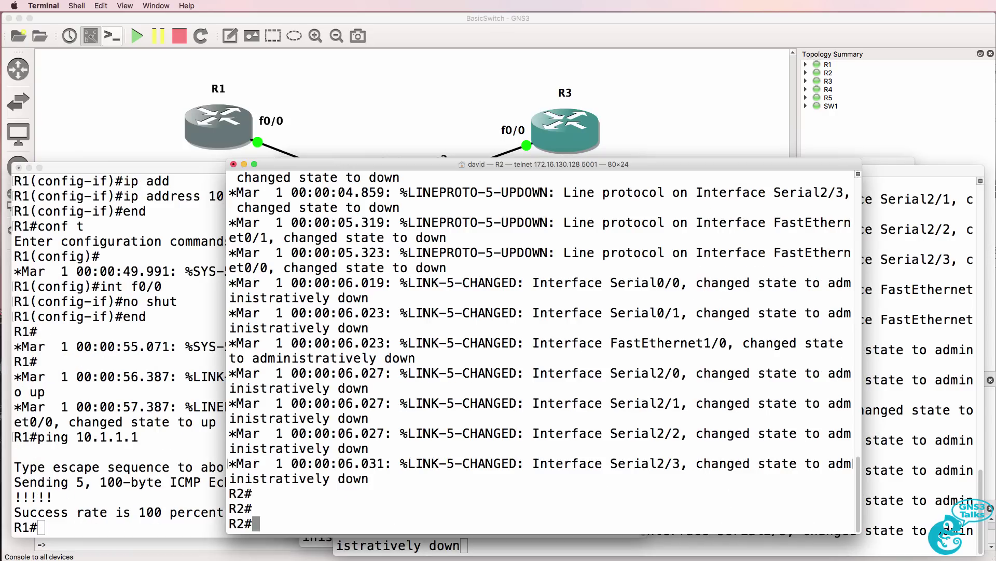
text(conf t)
key(Return)
text(int f0/0)
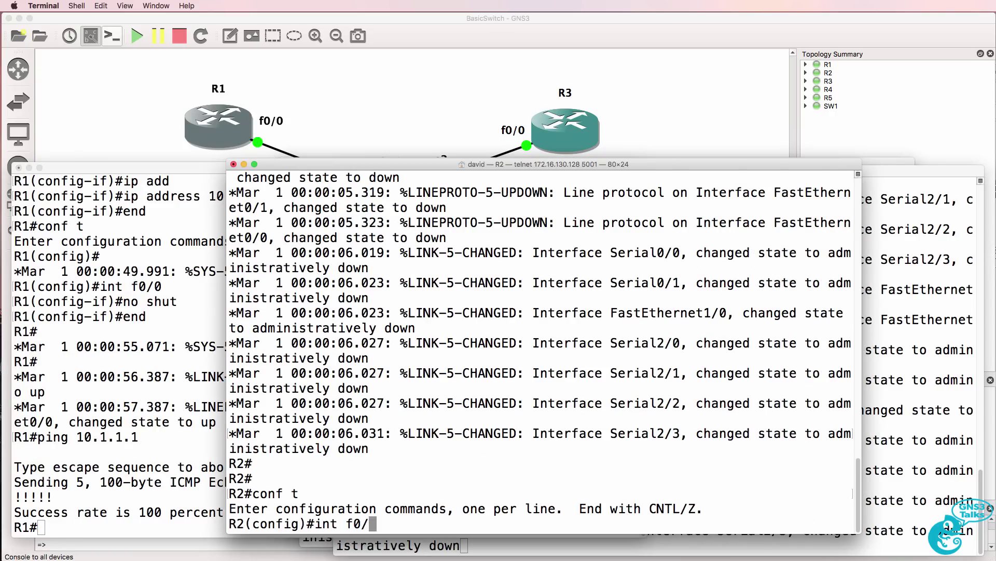
key(Return)
text(no shut)
key(Return)
Assign 10.1.1.2 255.255.255.0 to R2's f0/0 and exit configuration mode.
text(ip ad)
key(Tab)
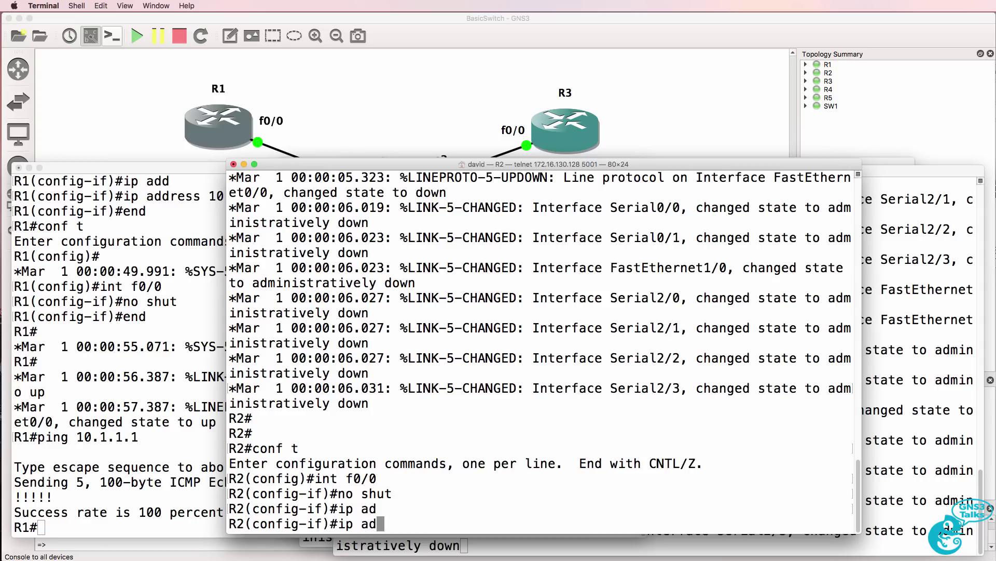
text(d)
key(Tab)
text(10.1.1)
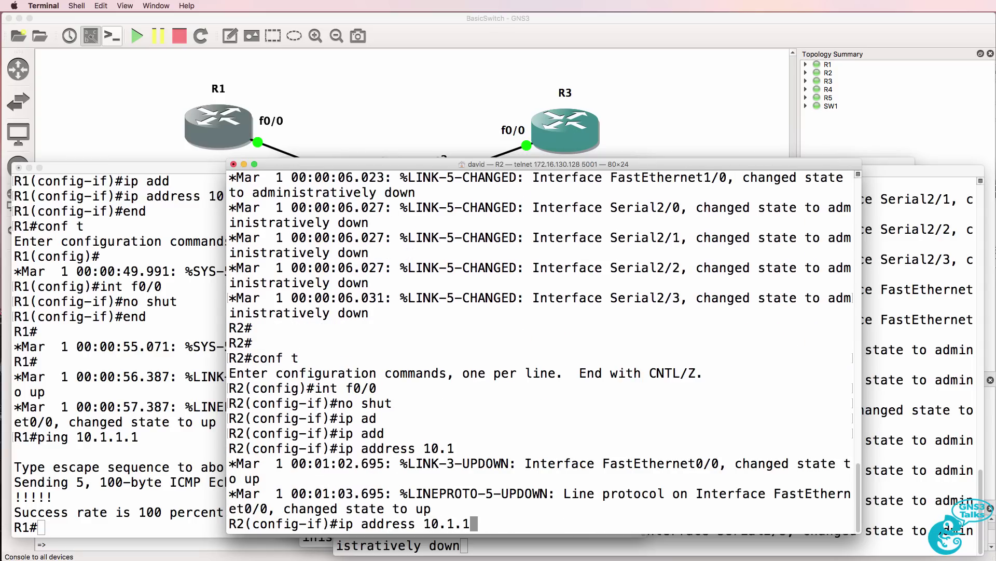
text(.2 255.255.)
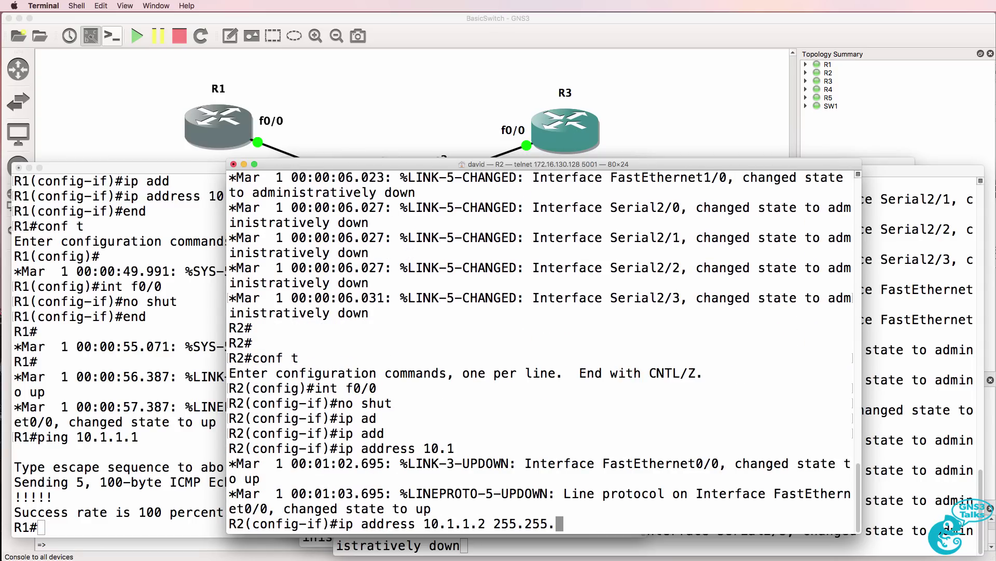
text(255.0)
key(Return)
text(no shut)
key(Return)
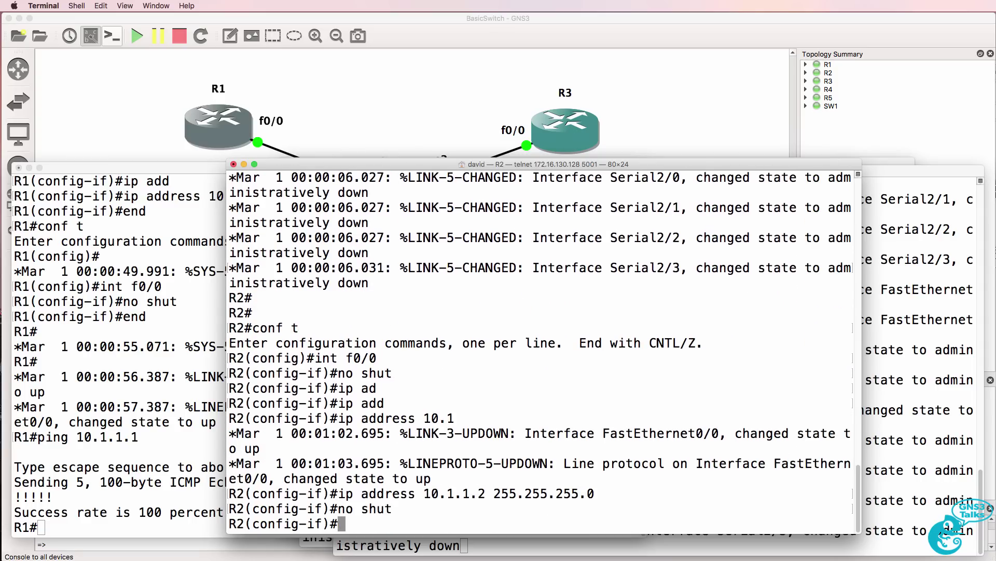
text(end)
key(Return)
Ping R1 at 10.1.1.1 from R2 twice.
text(ping 10)
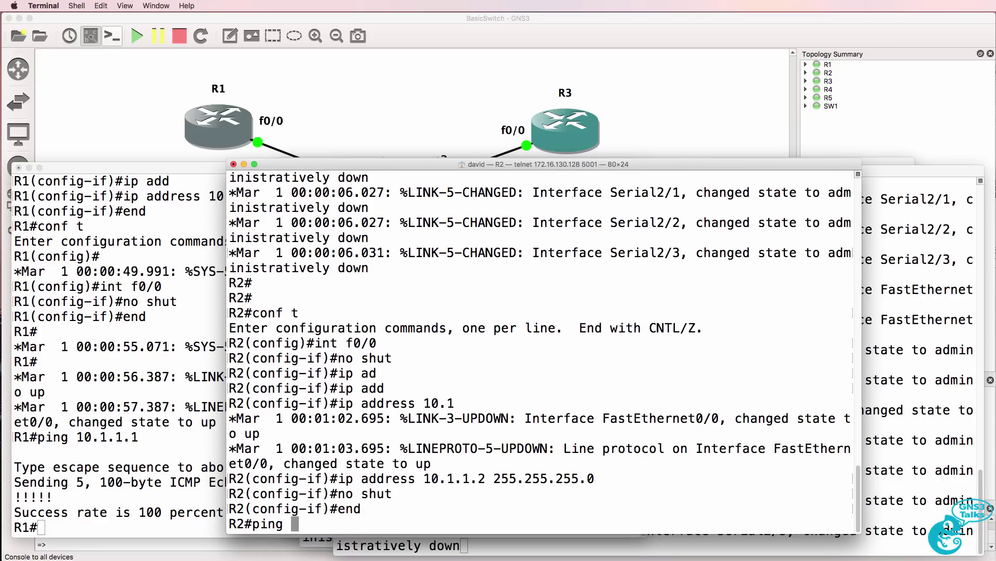
key(BackSpace)
key(BackSpace)
key(BackSpace)
text(10.1.1.1)
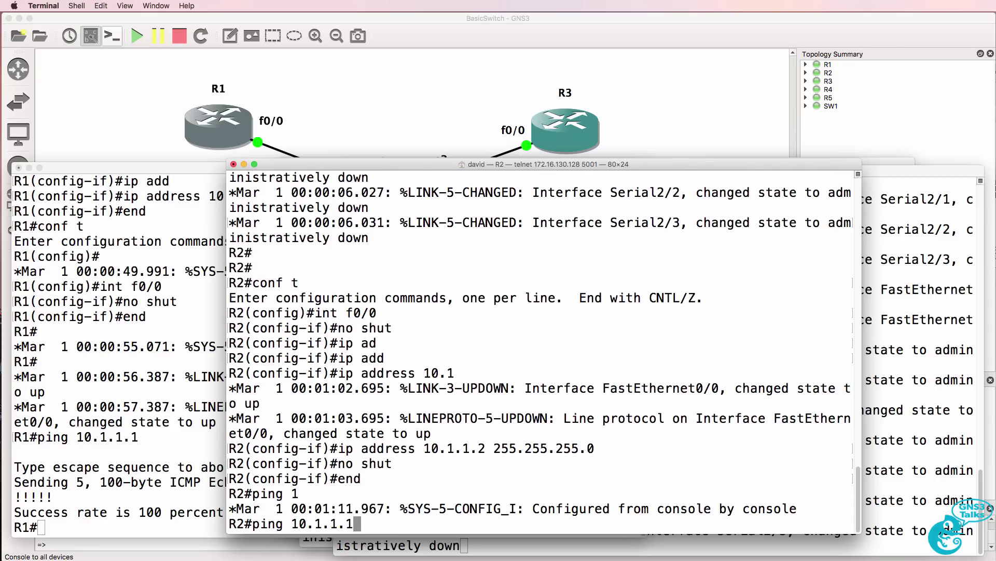
key(Return)
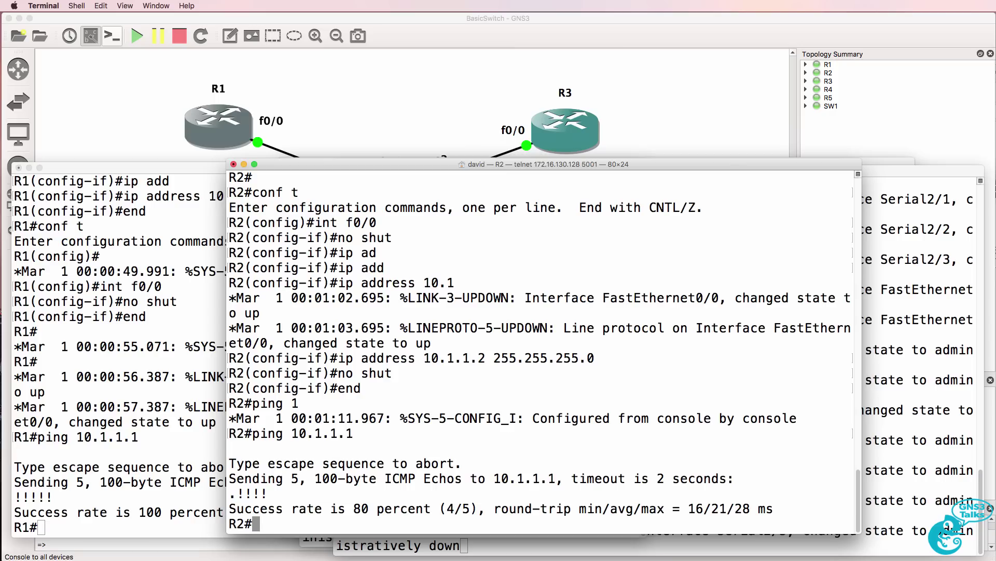
key(Up)
key(Return)
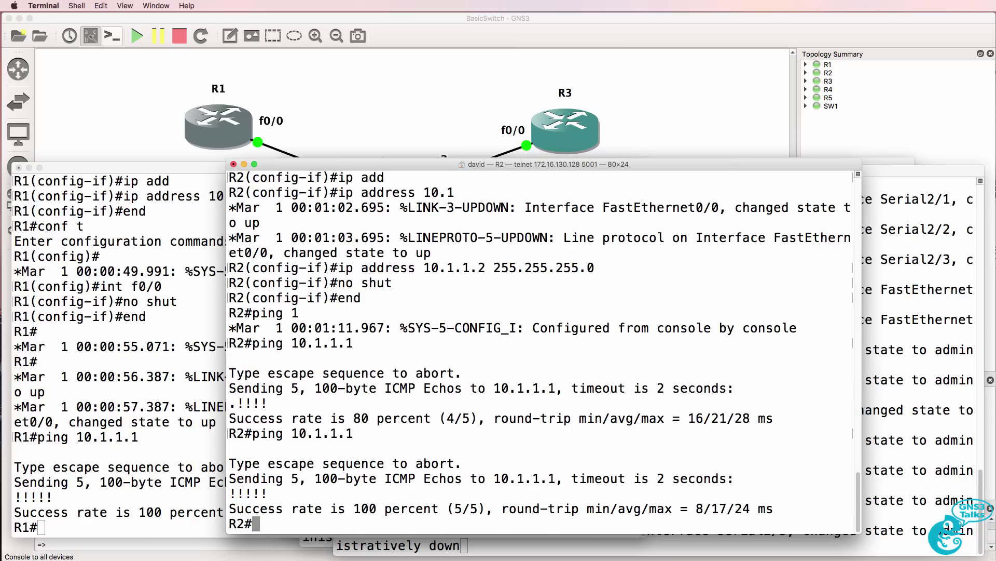
Check SW1's port VLANs (ports 0–1 VLAN 2, 2–3 VLAN 3, port 7 trunk) and cancel.
click(458, 34)
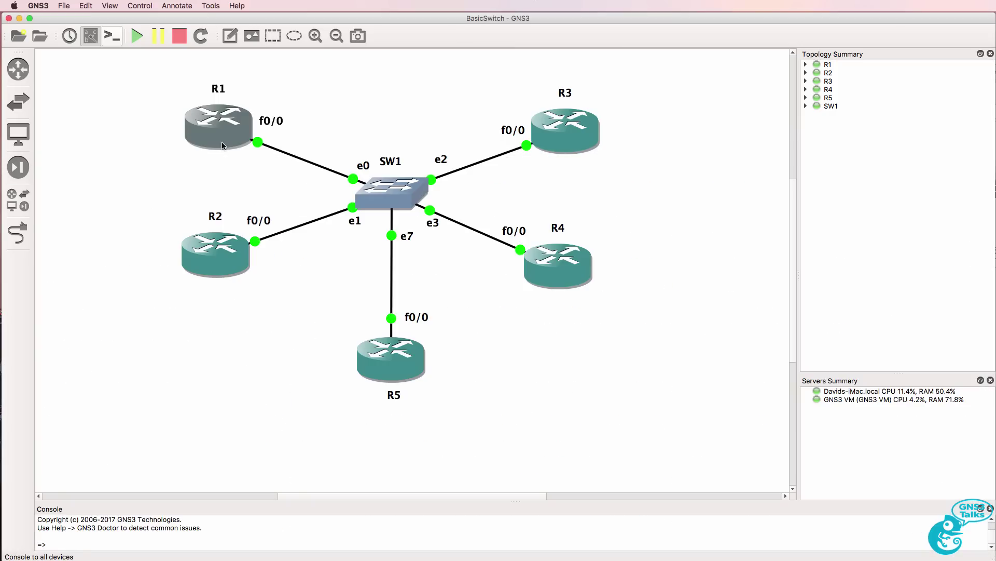
click(227, 269)
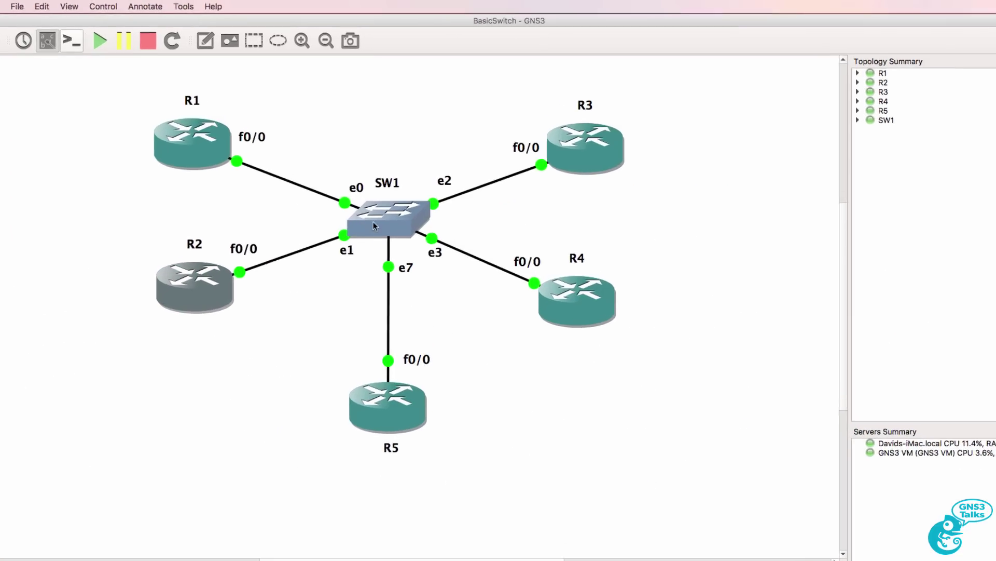
right_click(379, 197)
click(420, 246)
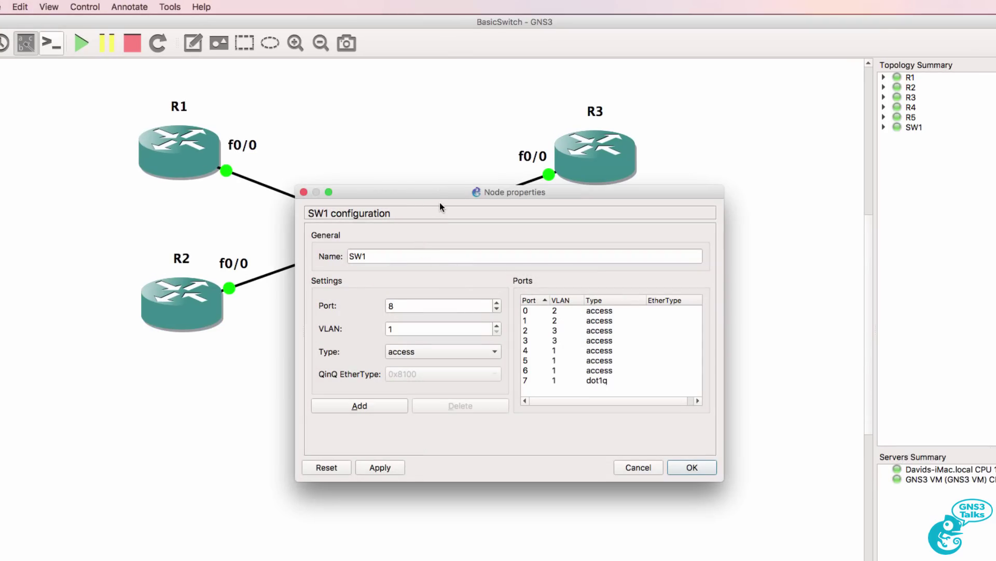
drag(477, 208, 470, 284)
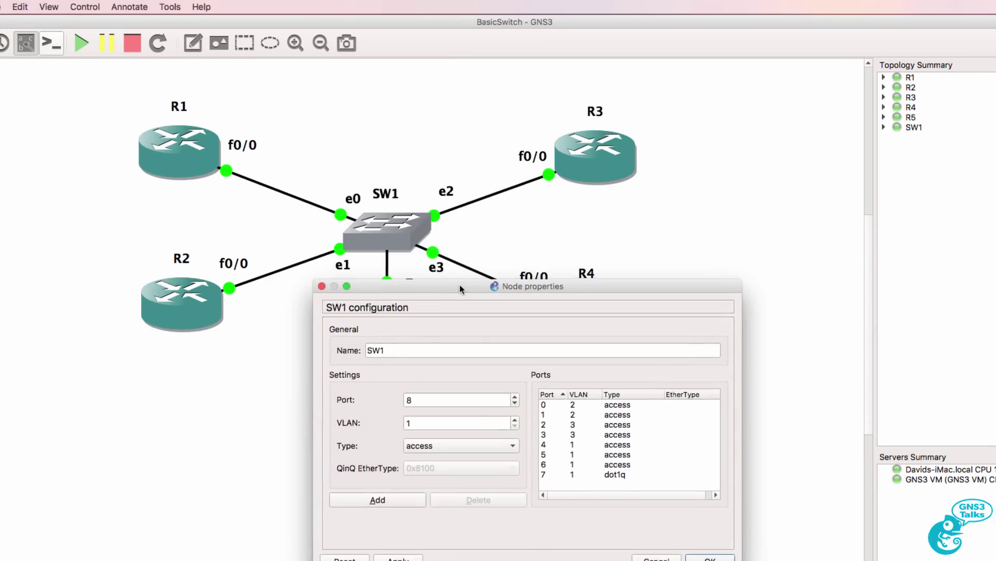
click(574, 404)
click(574, 413)
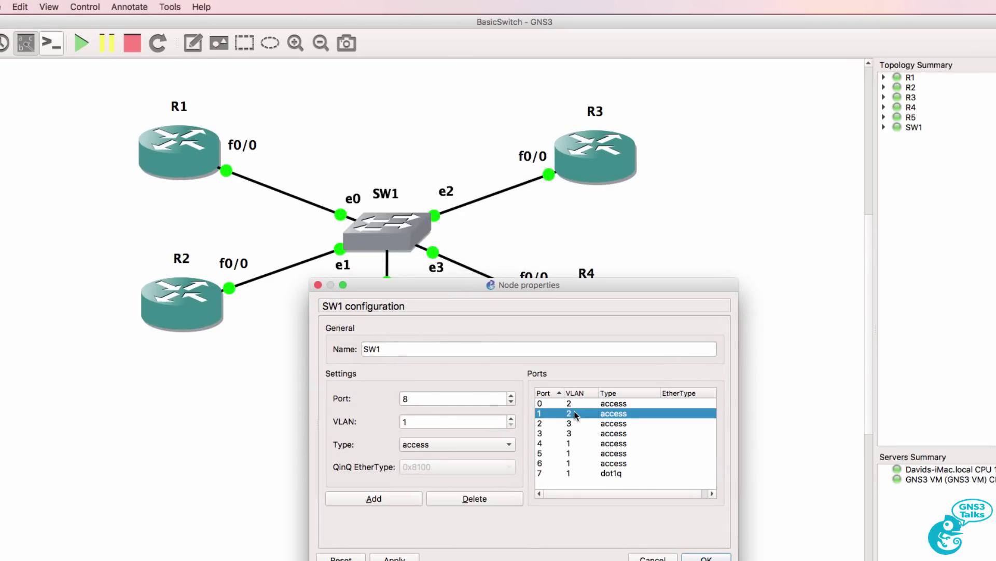
click(647, 558)
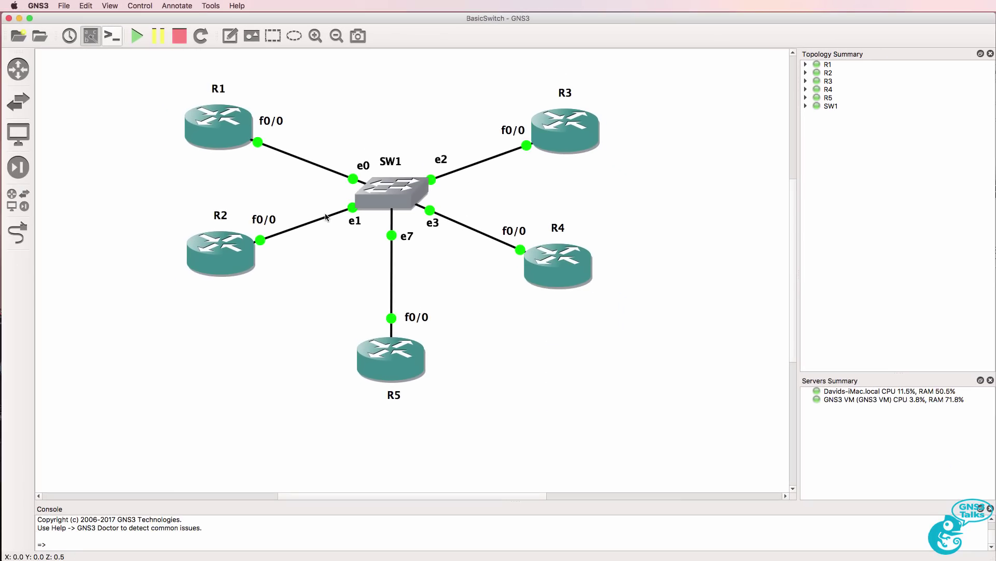
Delete the existing R2–SW1 link.
mouse_move(394, 204)
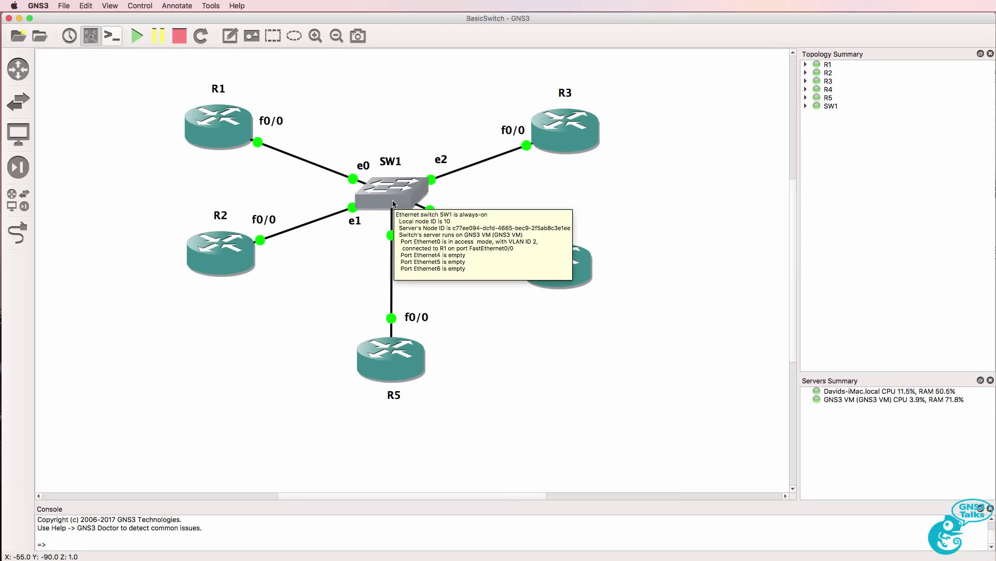
right_click(323, 222)
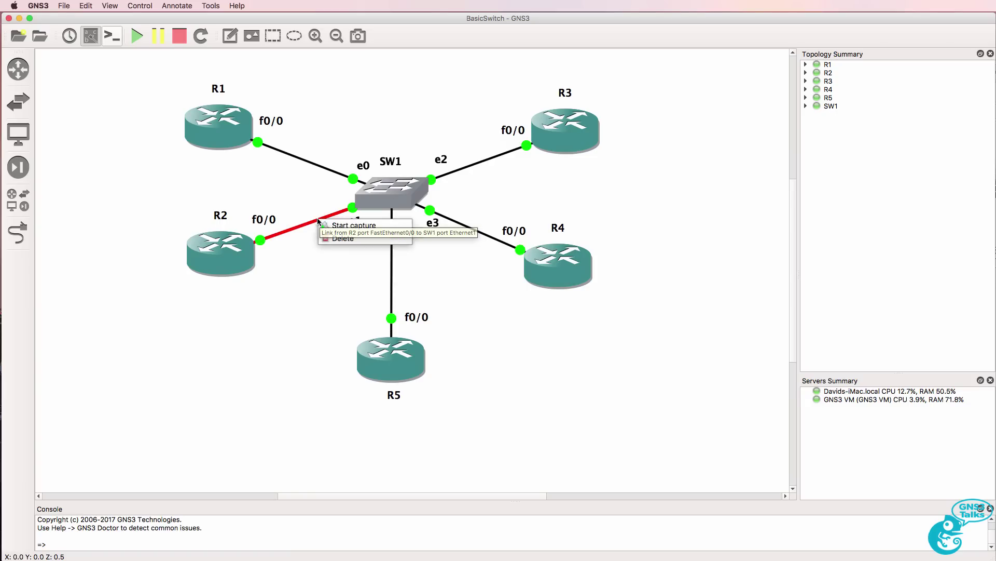
click(335, 239)
Link R2's FastEthernet0/0 to SW1's Ethernet1 and move the e1 label clear of the cable.
click(17, 229)
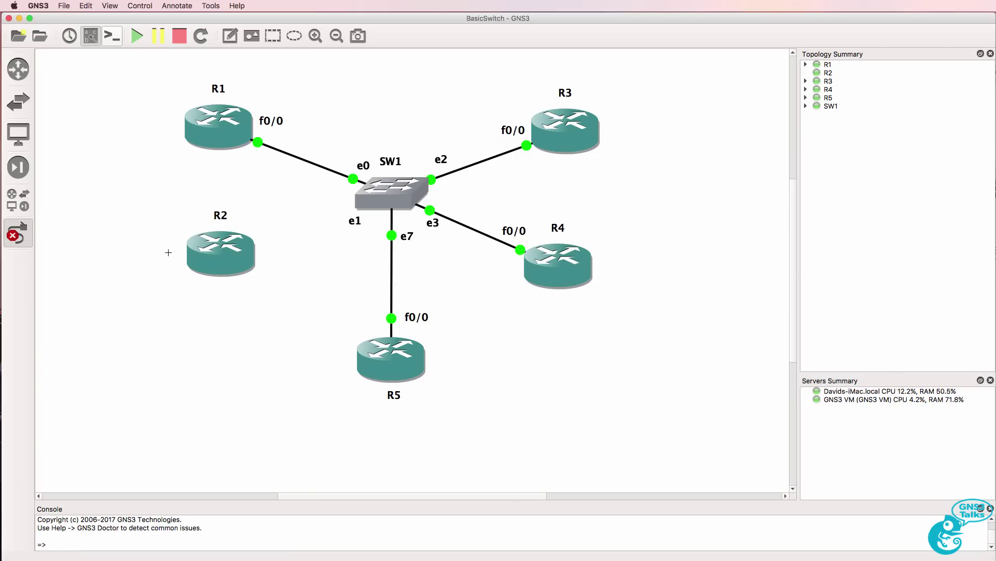
click(229, 255)
click(252, 261)
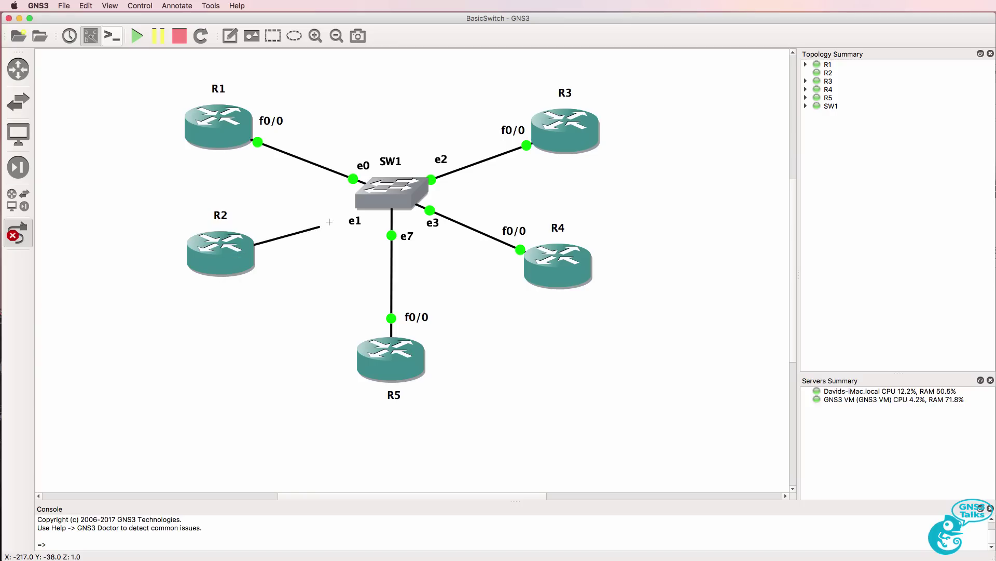
click(364, 203)
click(388, 222)
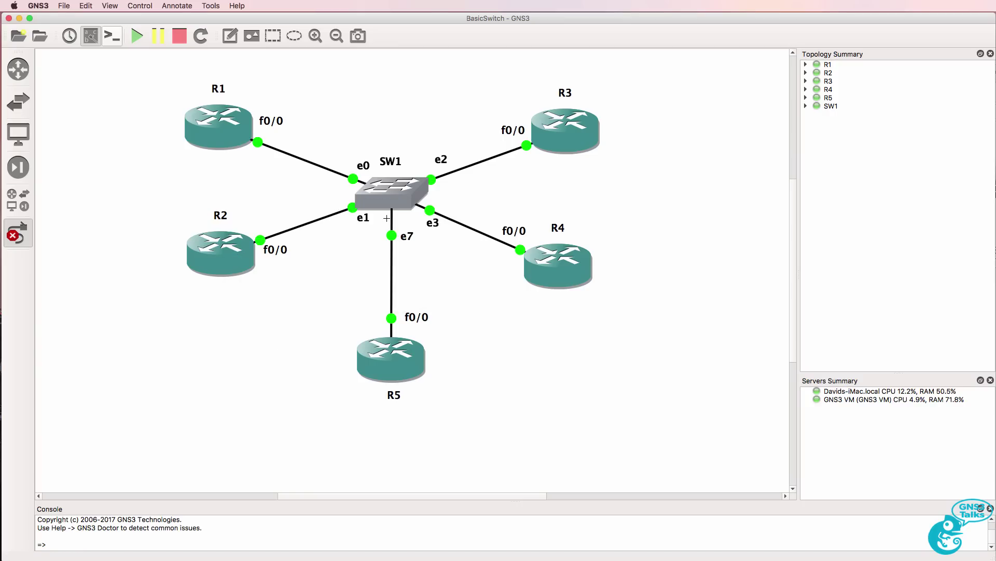
click(14, 232)
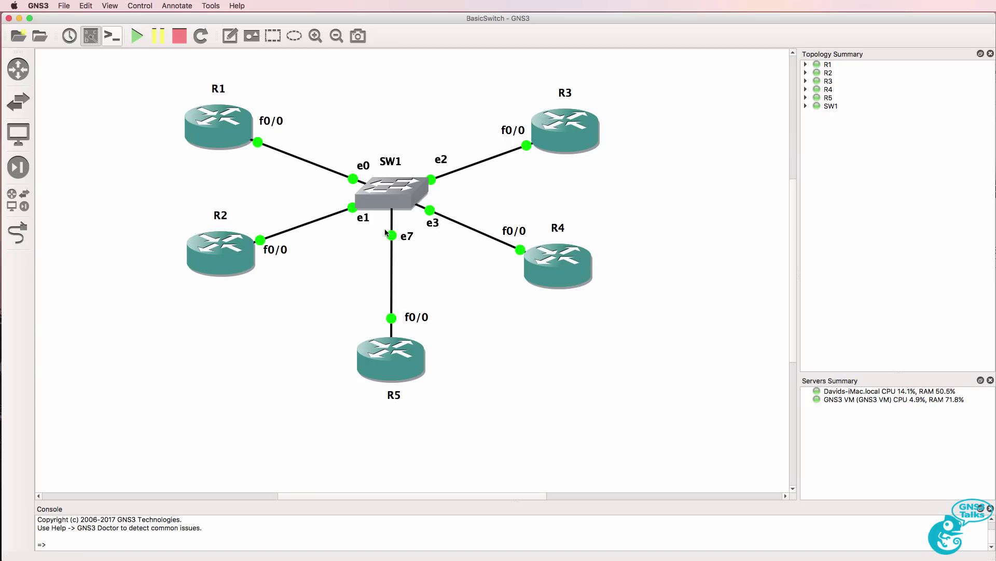
drag(365, 228, 347, 240)
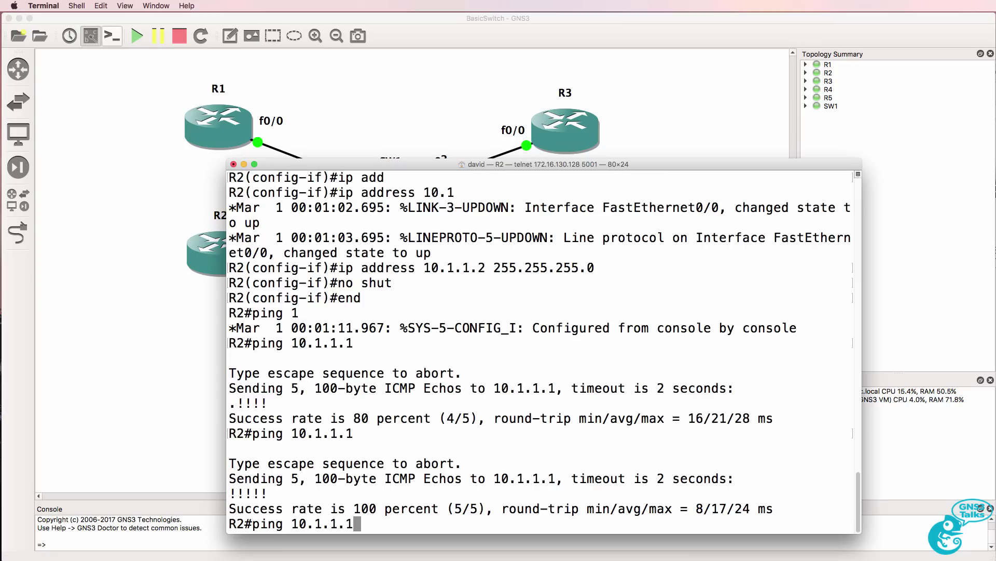
Ping 10.1.1.1 from R2 twice more.
key(Return)
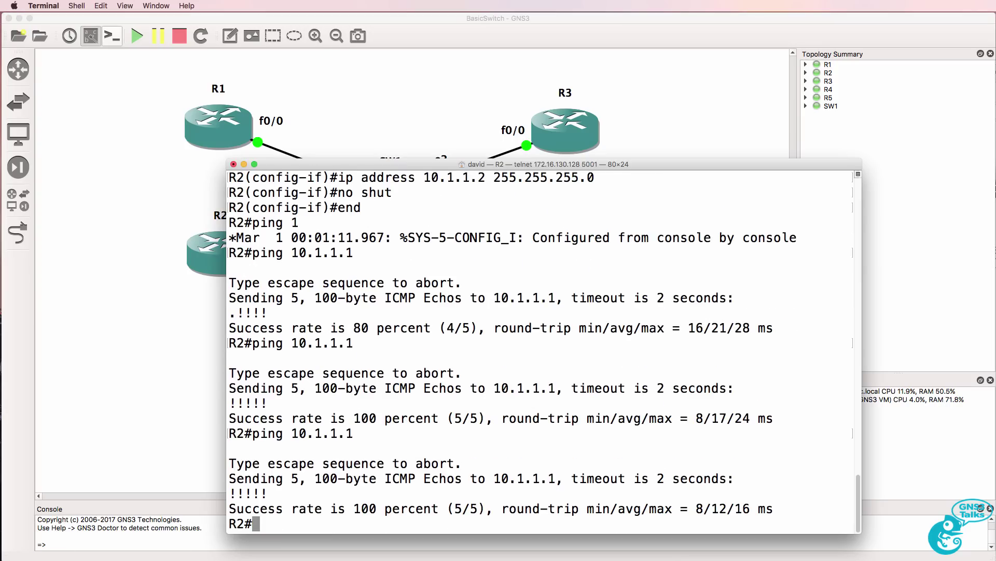
key(Up)
key(Return)
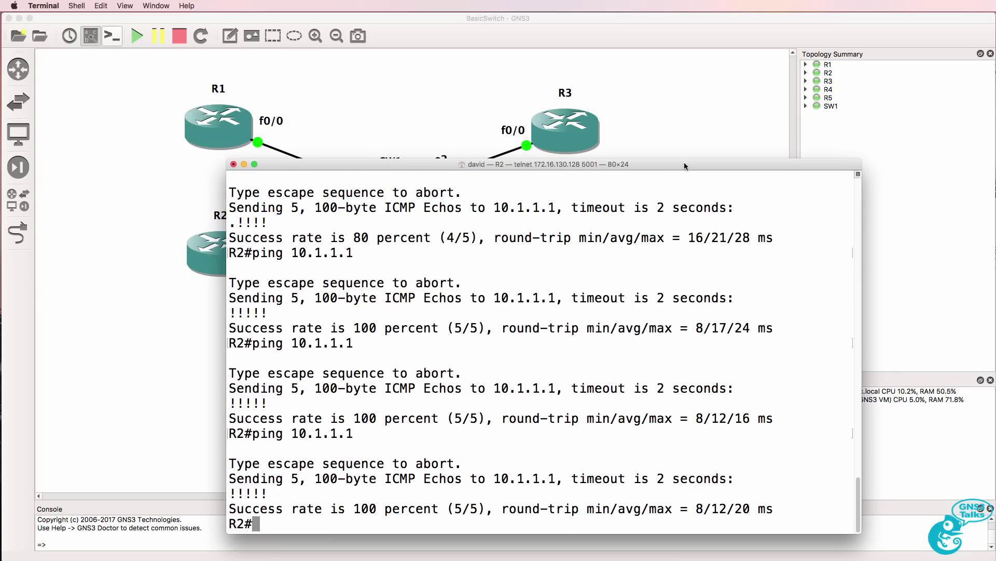
Delete the R2–SW1 link and ping 10.1.1.1 from R2 with the link removed.
click(432, 105)
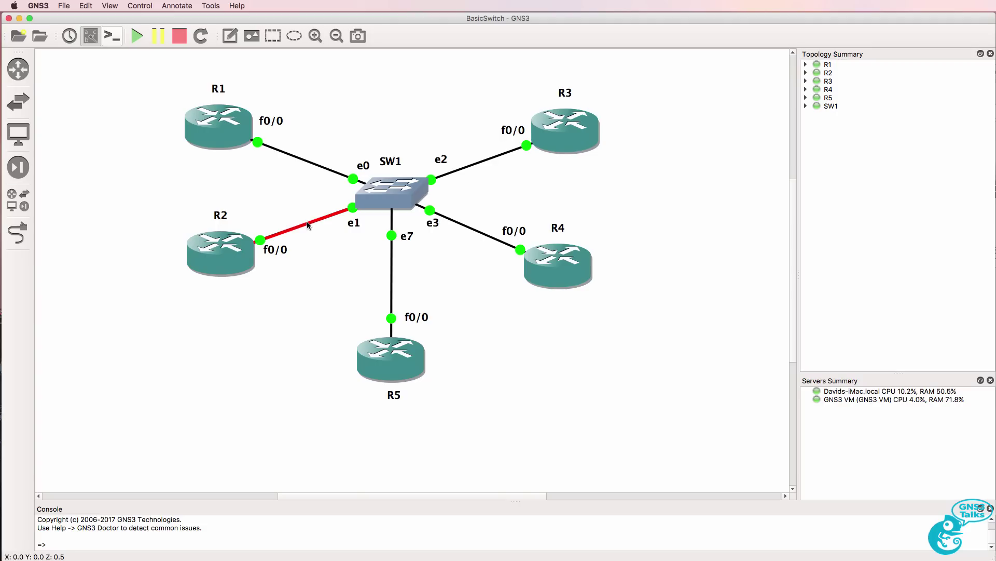
right_click(310, 223)
click(321, 240)
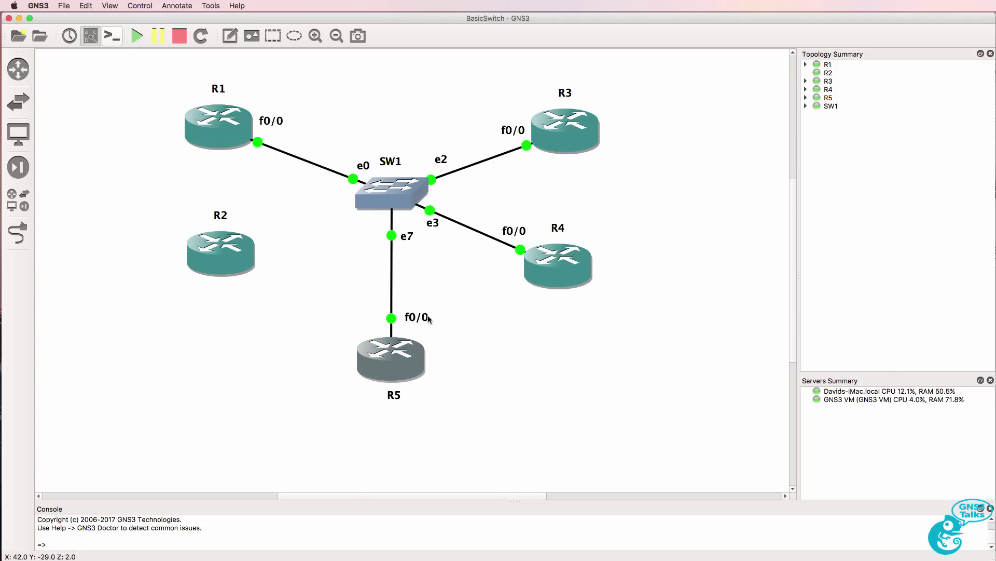
key(super+Tab)
key(Up)
key(Return)
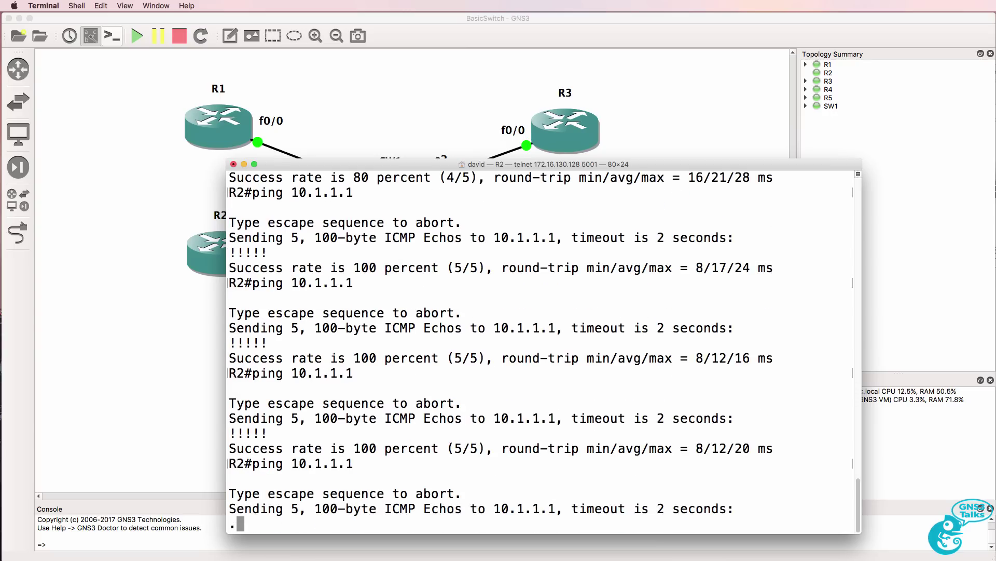
Redraw the link from R2's FastEthernet0/0 to SW1's Ethernet1 and ping 10.1.1.1 again.
click(173, 441)
click(12, 241)
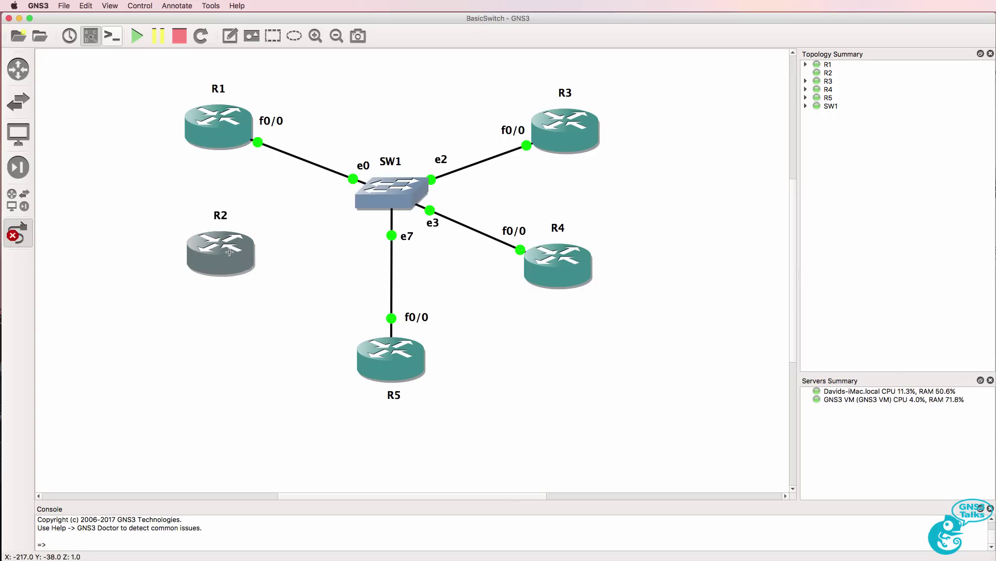
click(231, 251)
click(281, 257)
click(372, 201)
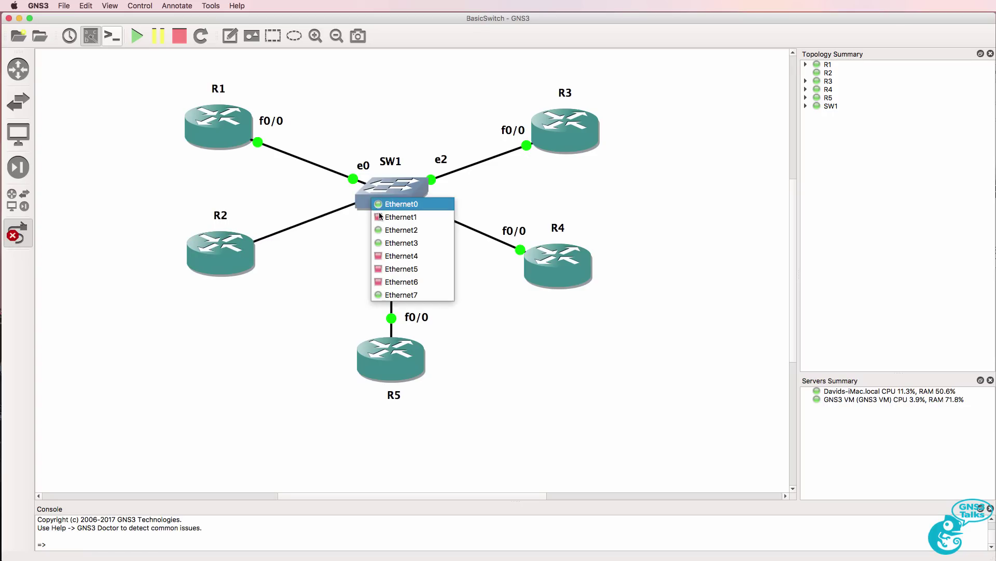
click(394, 215)
key(super+Tab)
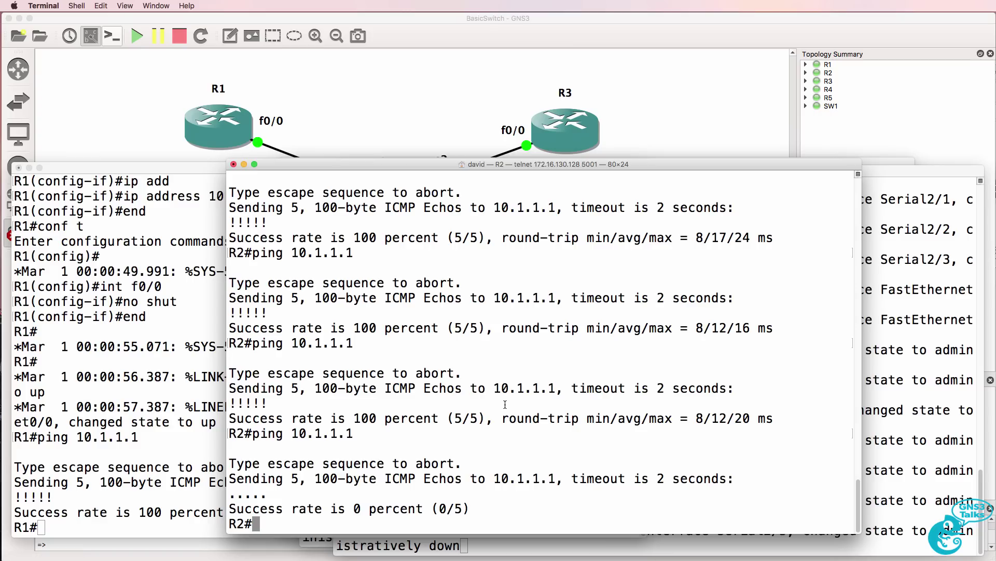
key(Up)
key(Return)
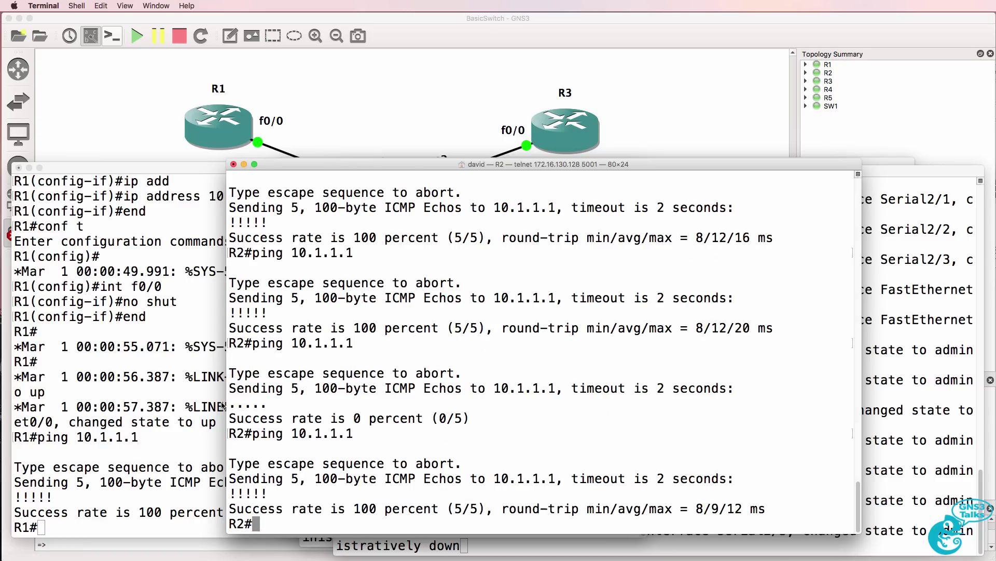
Turn on debug ip icmp on R1, then ping from R2 to watch the echo replies.
click(152, 408)
text(debug)
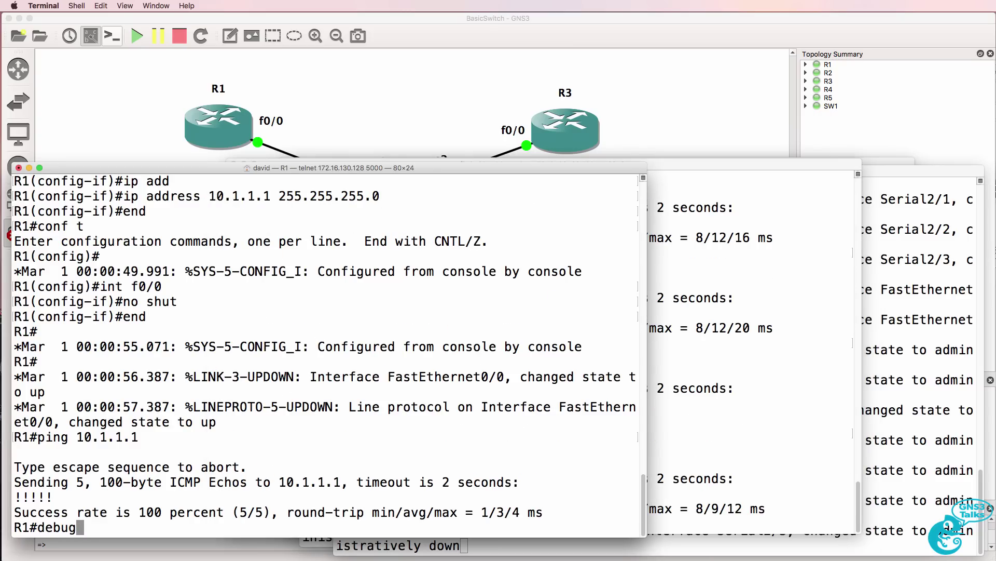
text( ip icmp)
key(Return)
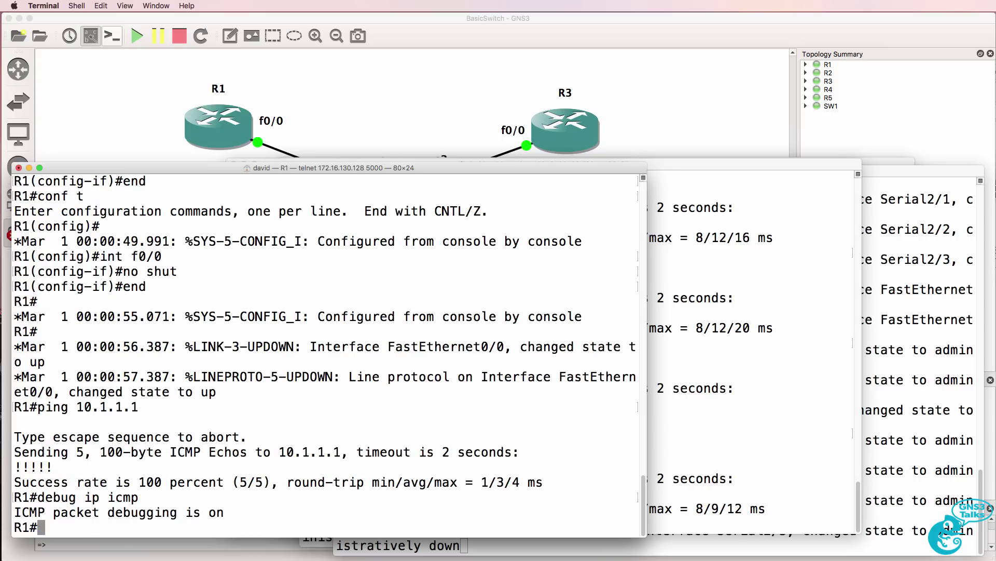
click(746, 379)
key(Up)
key(Return)
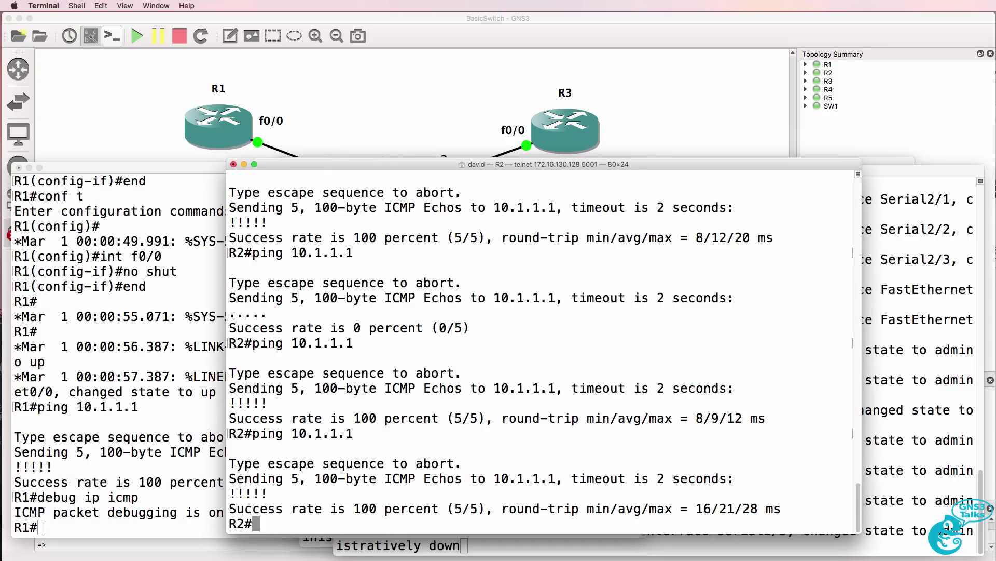
click(147, 450)
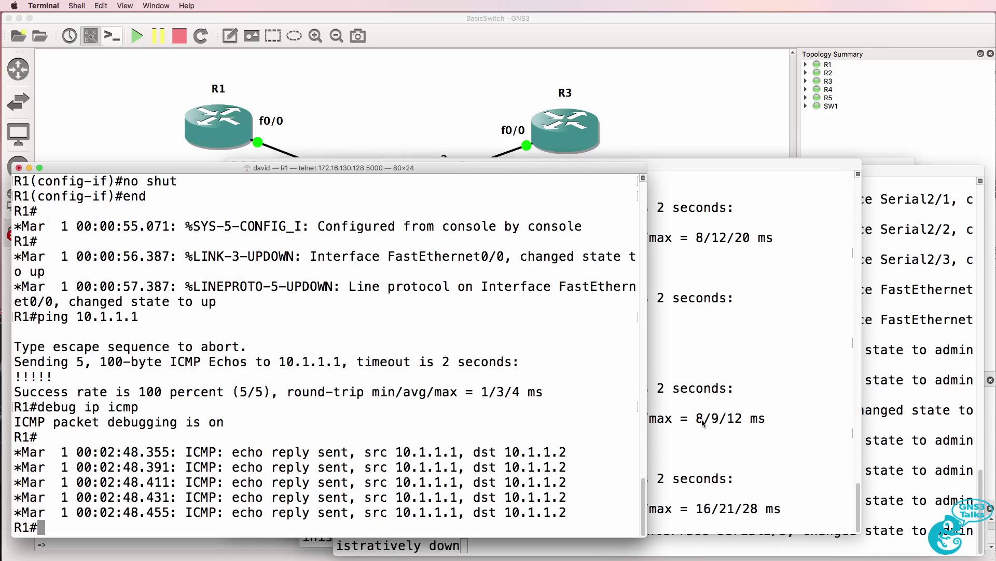
Stop link drawing and nudge R4 slightly up and right on the canvas.
click(649, 85)
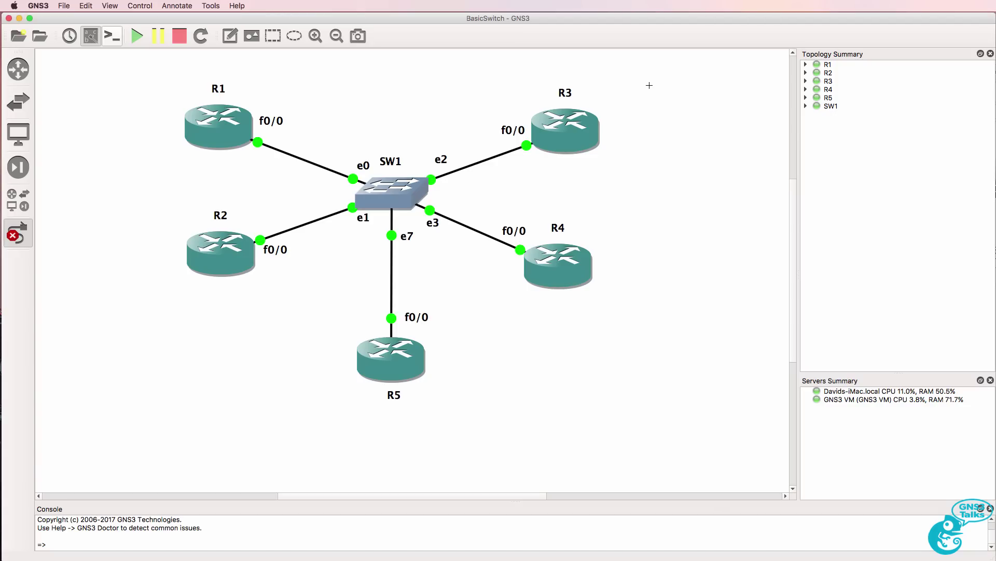
right_click(405, 213)
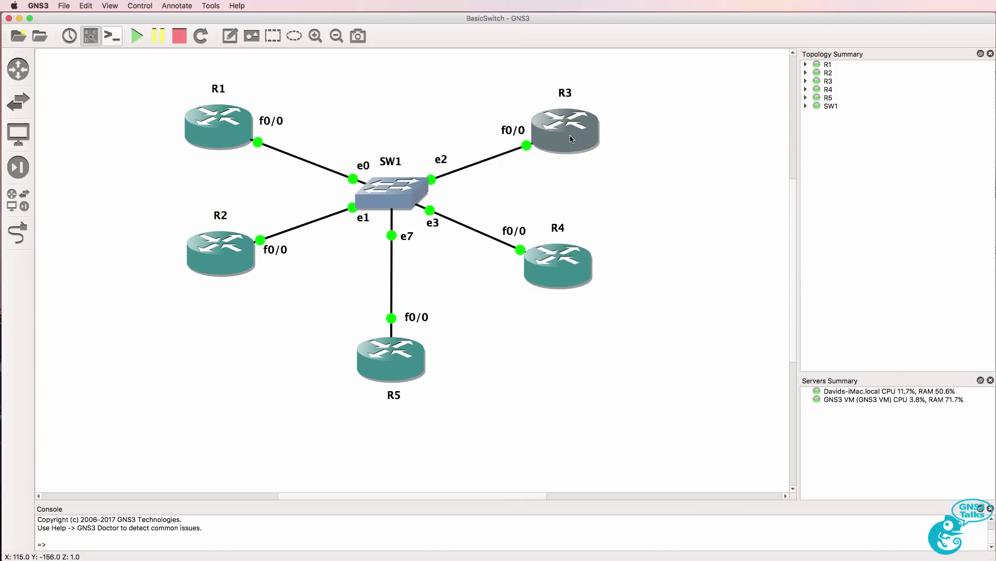
drag(563, 266, 577, 261)
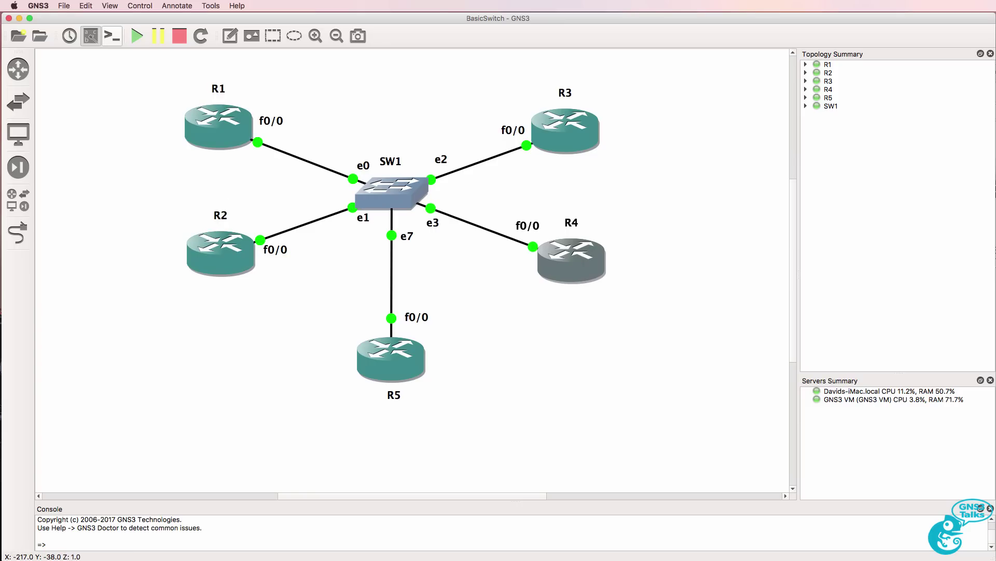
Bring R3's console forward and enable its f0/0 interface with no shut.
key(super+Tab)
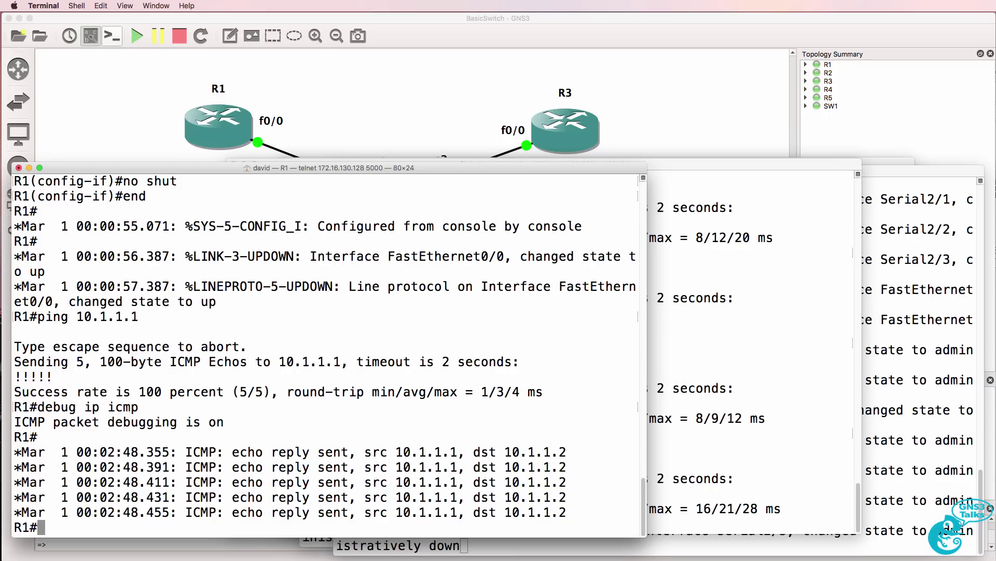
click(718, 347)
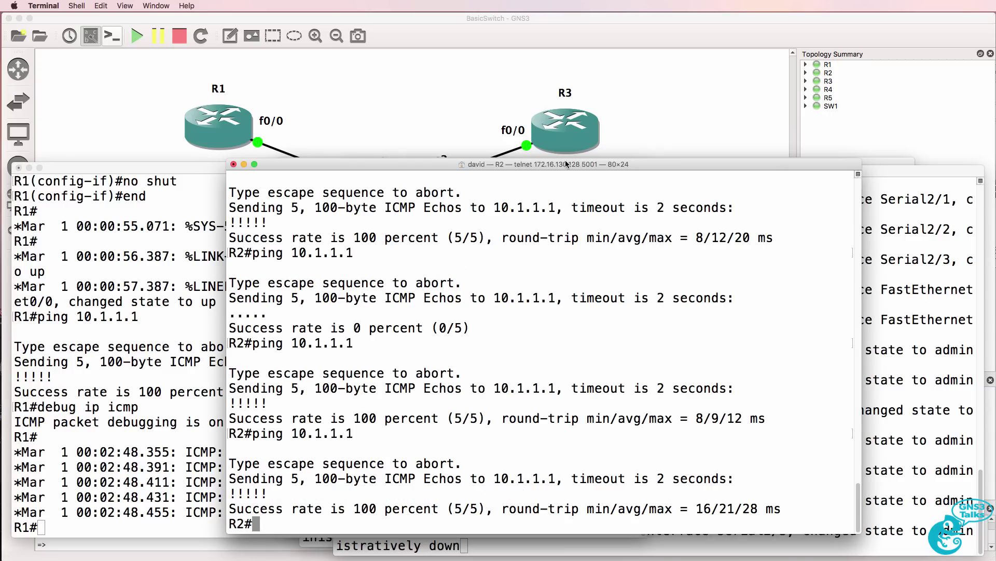
drag(567, 165, 387, 167)
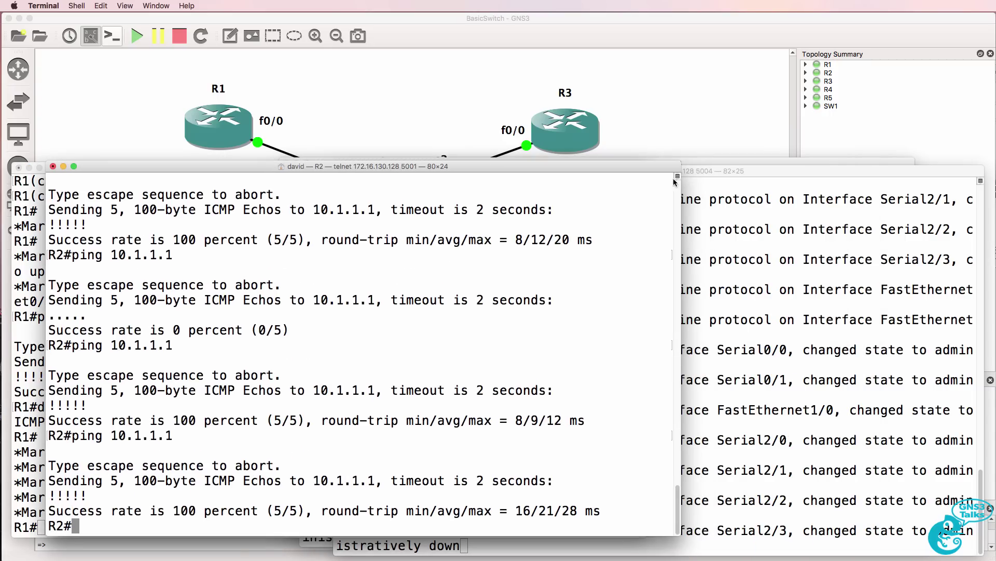
click(723, 163)
text(conf t)
key(Return)
text(int f0/)
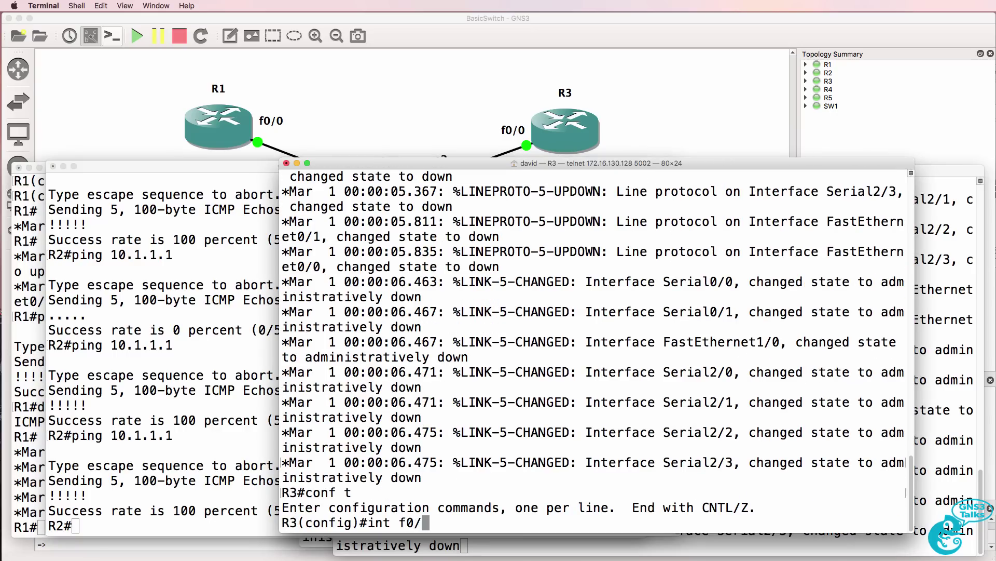
text(0)
key(Return)
text(no shut)
key(Return)
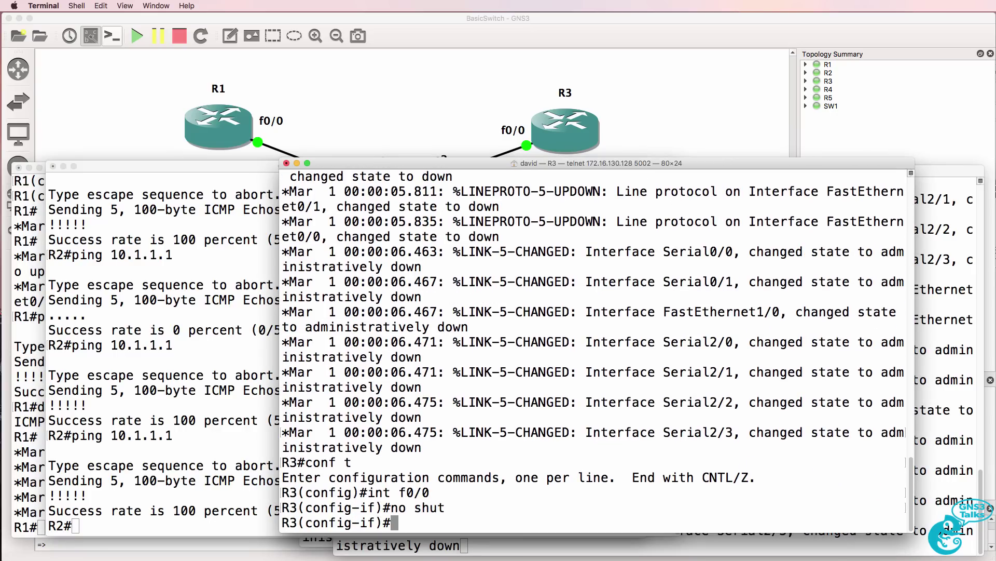
Assign 10.1.1.3 255.255.255.0 to R3's f0/0 and exit configuration mode.
text(ip add)
key(Tab)
text(10.1.1)
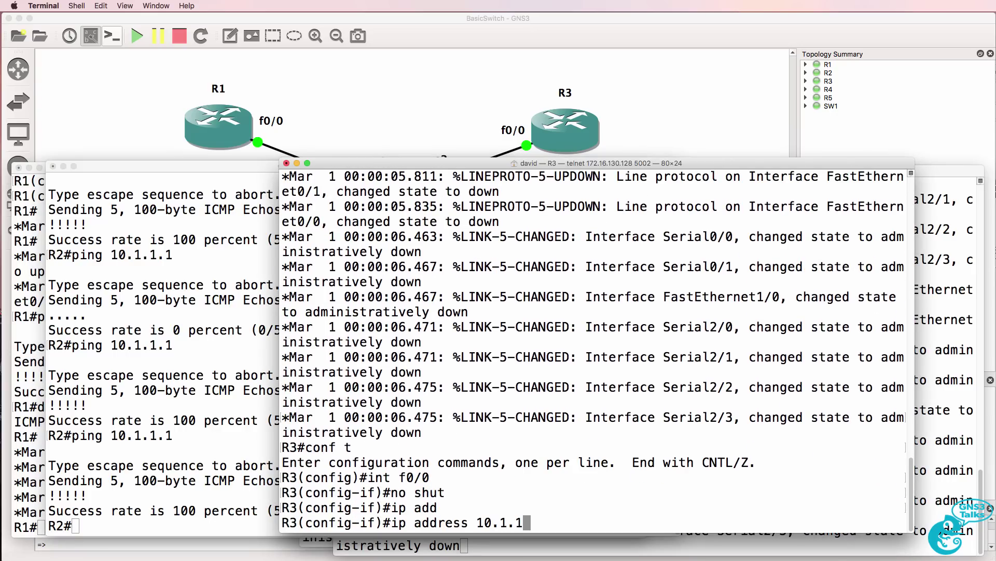
text(.3 255.255.0)
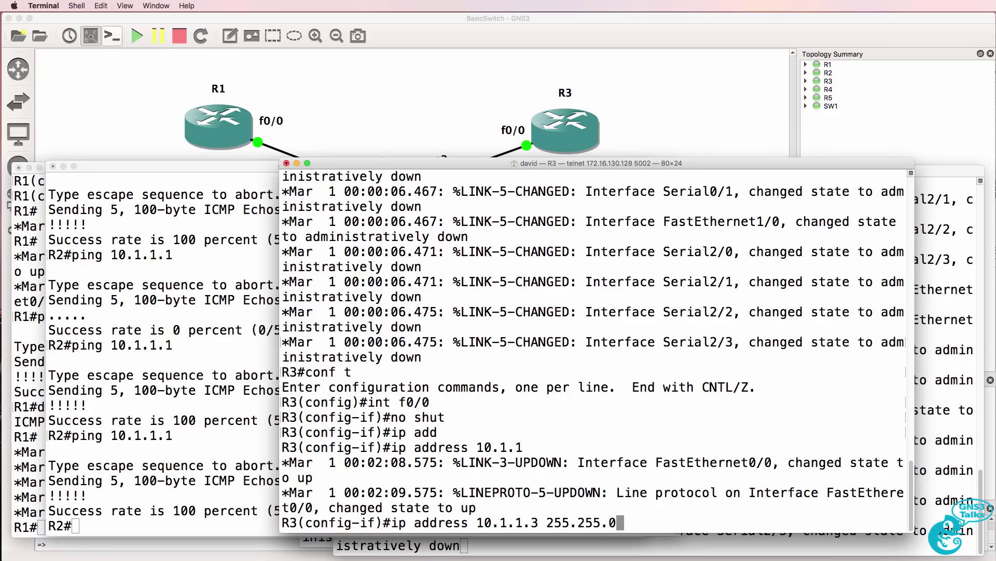
key(BackSpace)
text(255.0)
key(Return)
text(end)
key(Return)
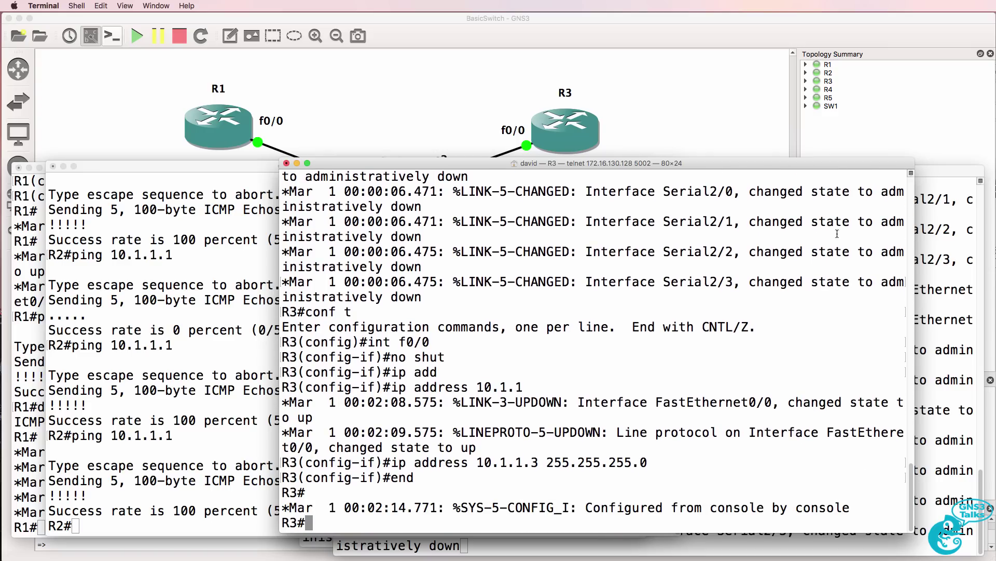
click(922, 247)
On R4, enter configuration mode and enable FastEthernet0/0 with no shut.
key(Return)
key(super+grave)
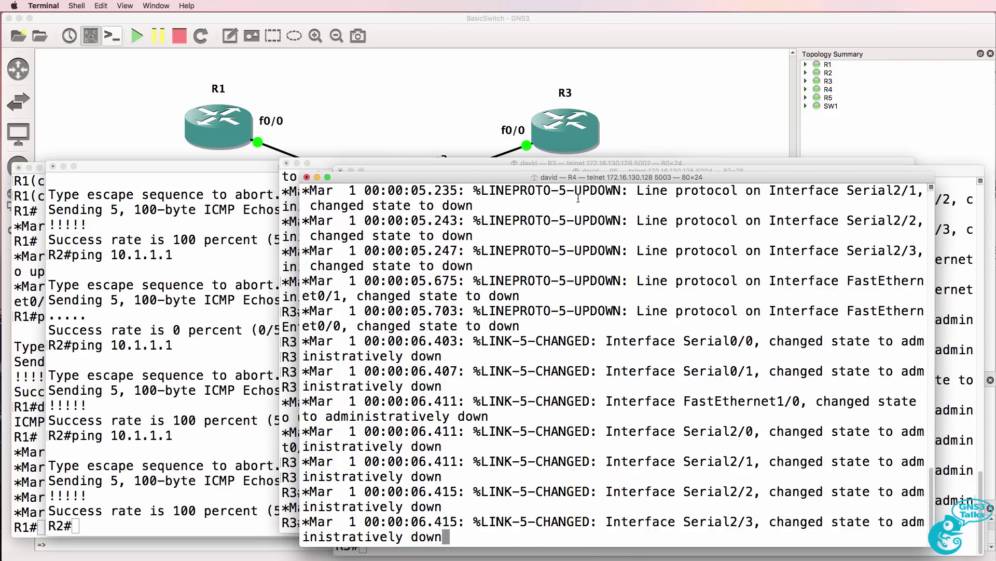
key(Return)
key(Return)
text(conf t)
key(Return)
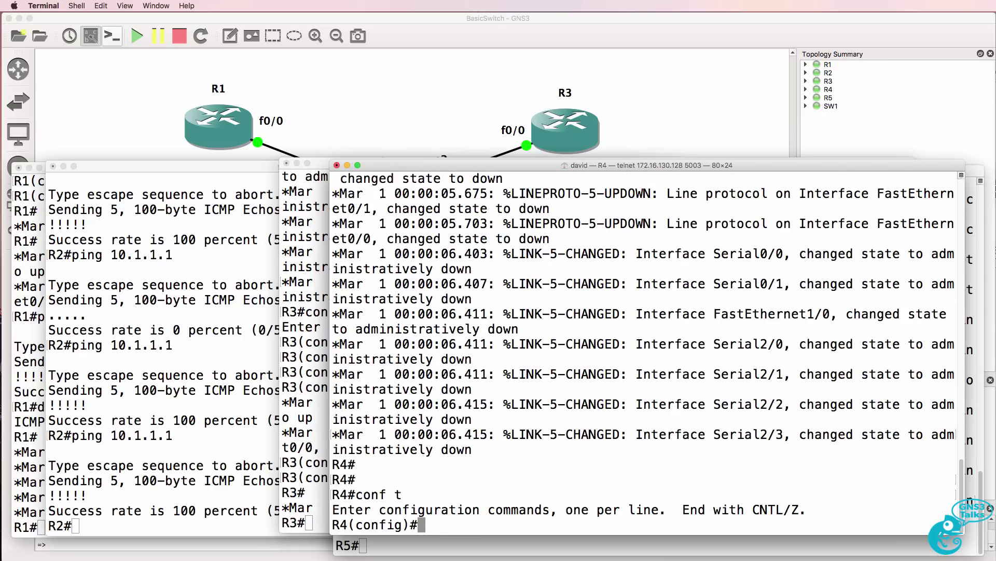
text(int f0/0)
key(Return)
text(no shut)
key(Return)
Assign R4's f0/0 the address 10.1.1.4 255.255.255.0 and exit configuration mode.
text(ip a)
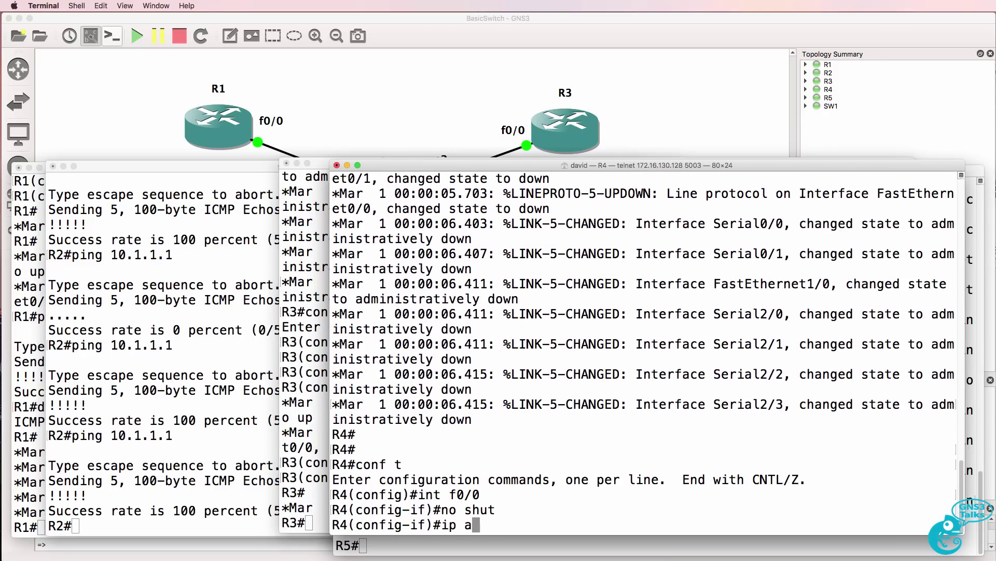
text(dd)
key(Tab)
text(10.1.1.)
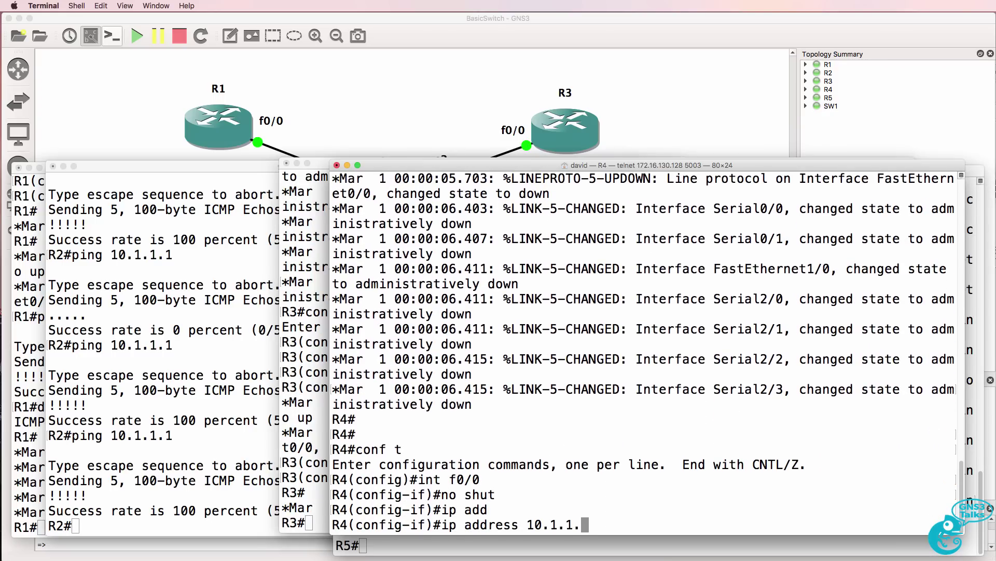
text(4 2)
key(BackSpace)
text(4 255.255.)
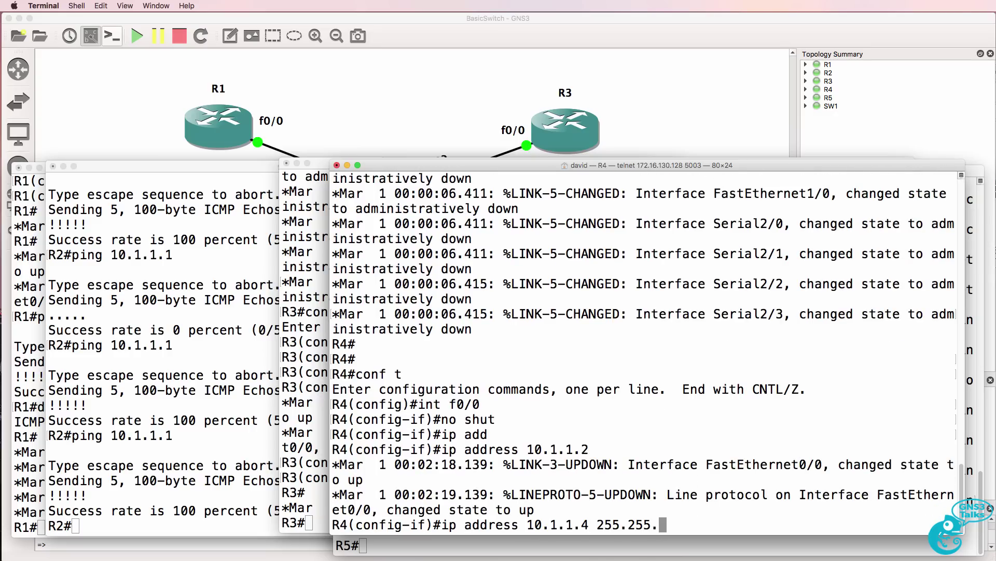
text(255.0)
key(Return)
text(end)
key(Return)
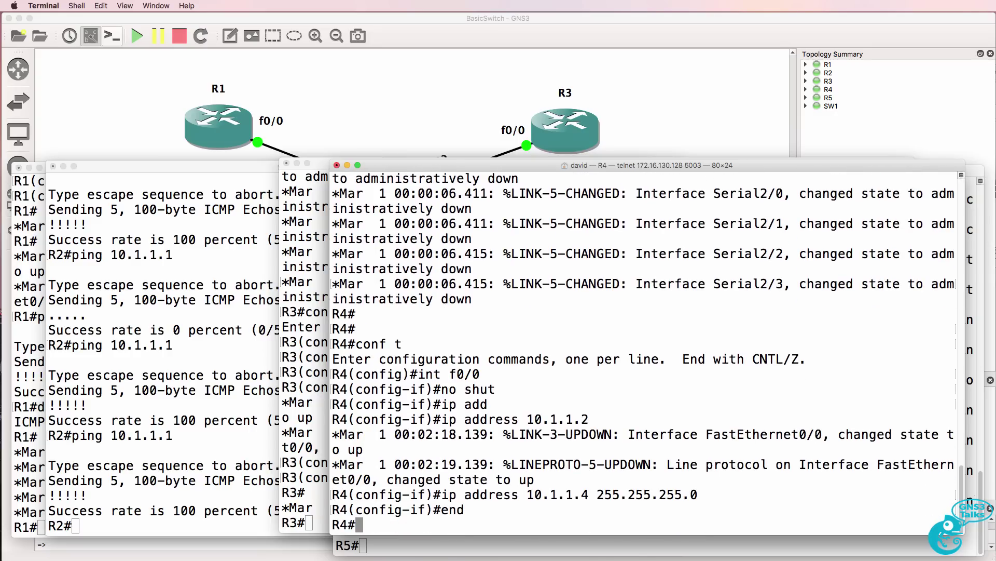
Ping R3 at 10.1.1.3 from R4.
text(ping 10.1.13)
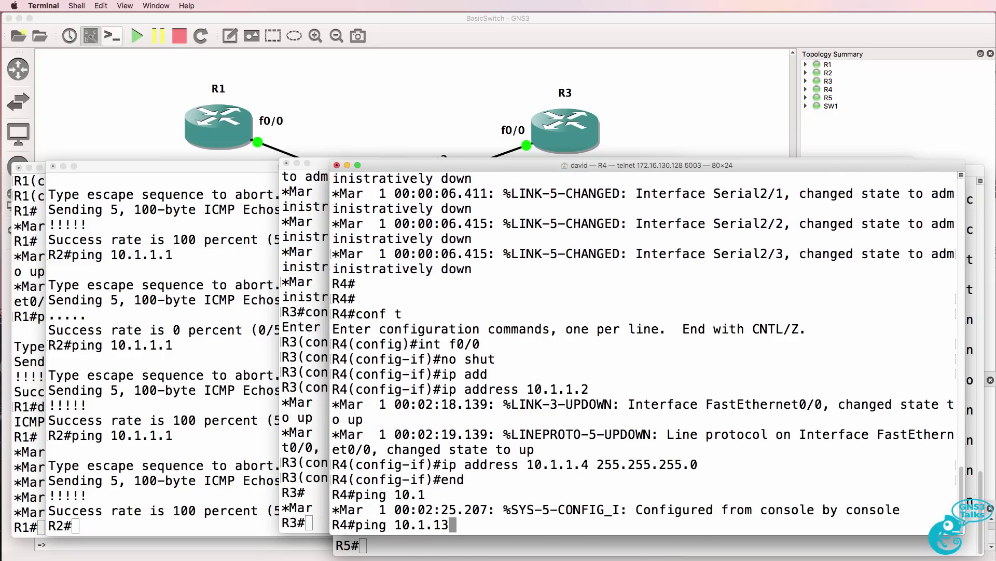
key(BackSpace)
text(.3)
key(Return)
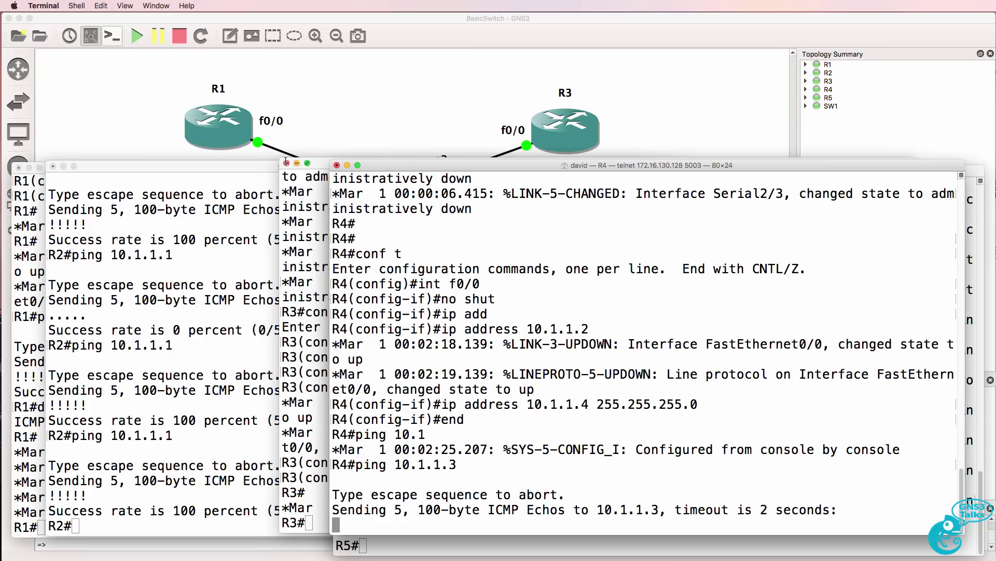
Rearrange the R3 and R4 consoles, then return to the GNS3 topology.
click(309, 204)
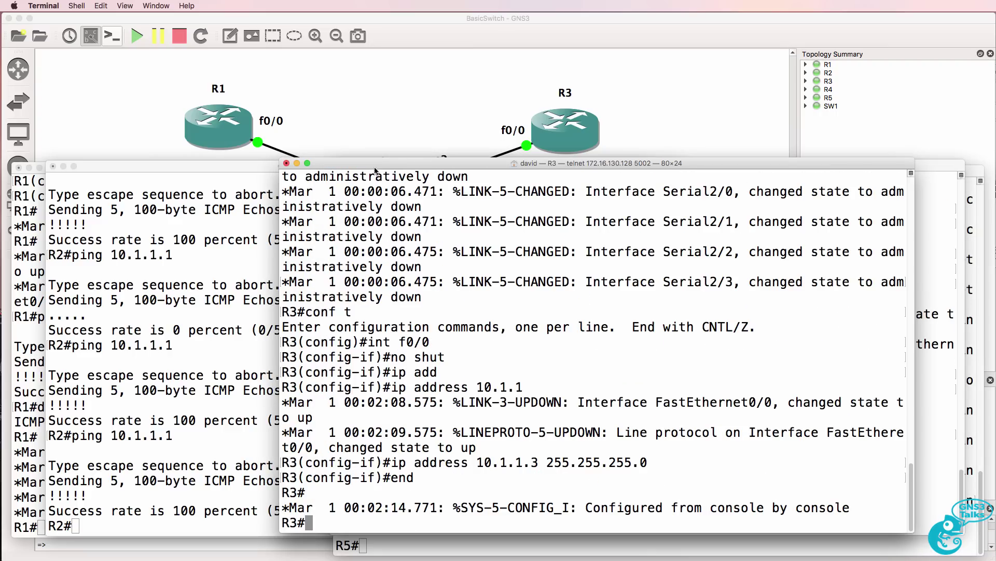
drag(375, 165, 193, 158)
click(837, 381)
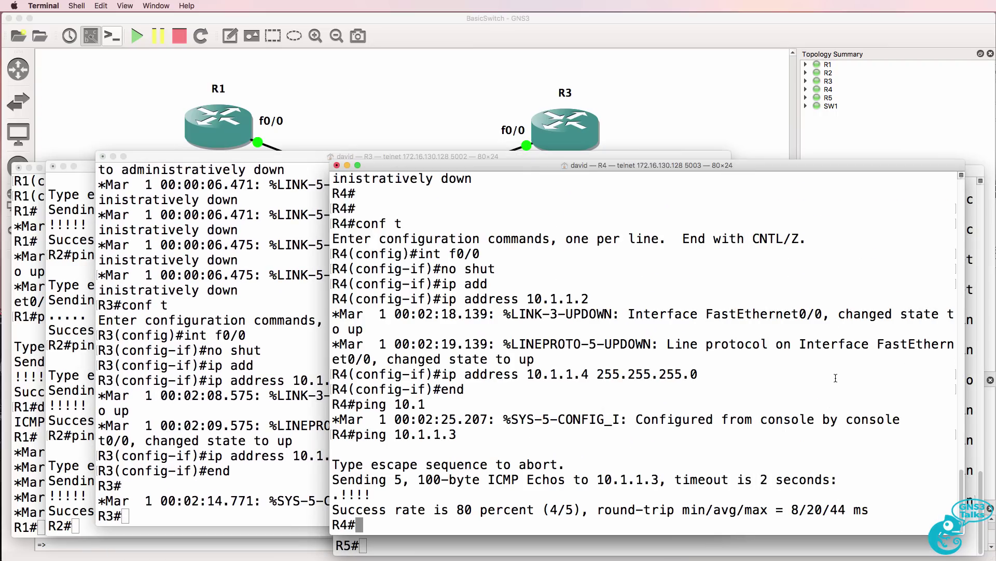
key(Return)
key(Return)
key(Return)
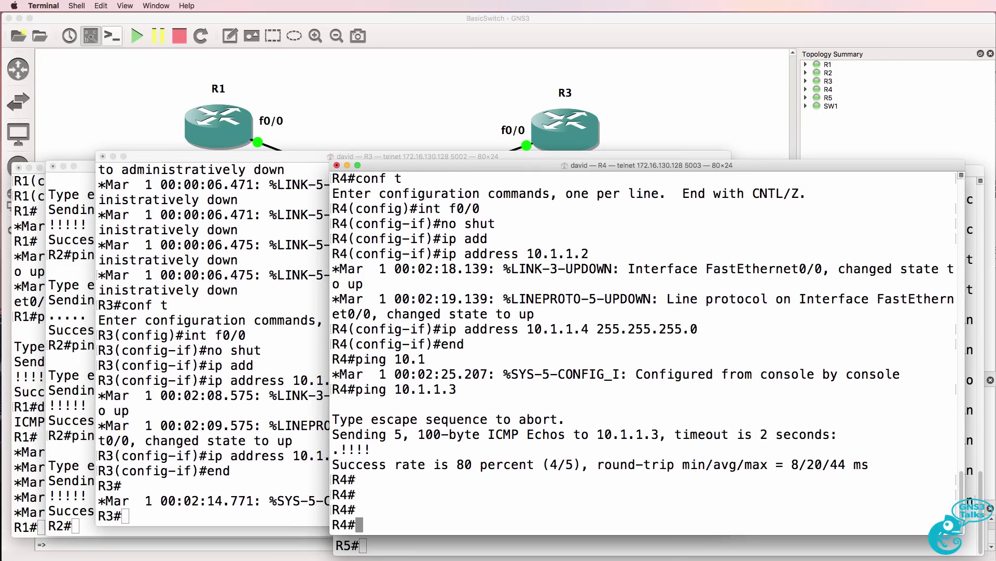
key(super+Tab)
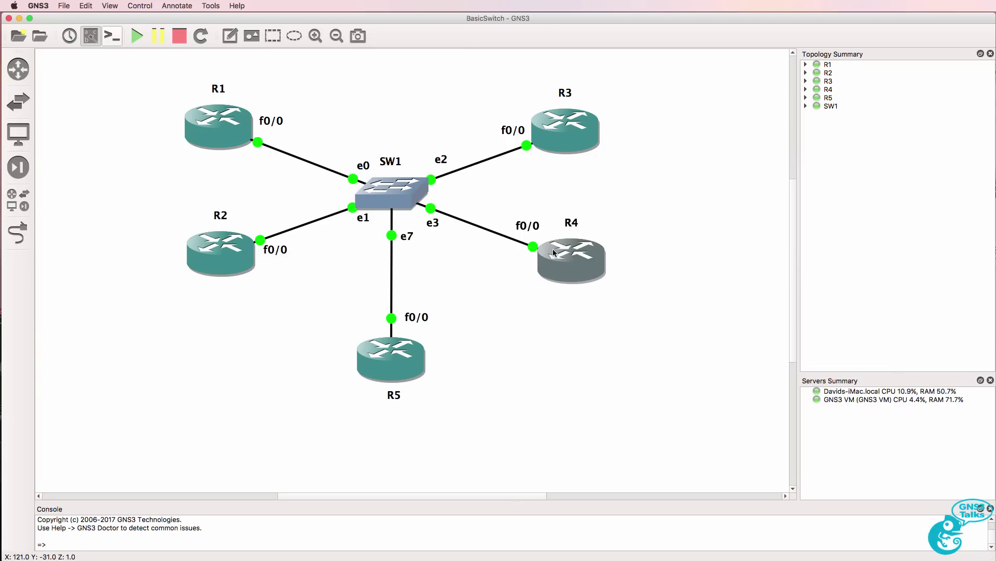
right_click(391, 197)
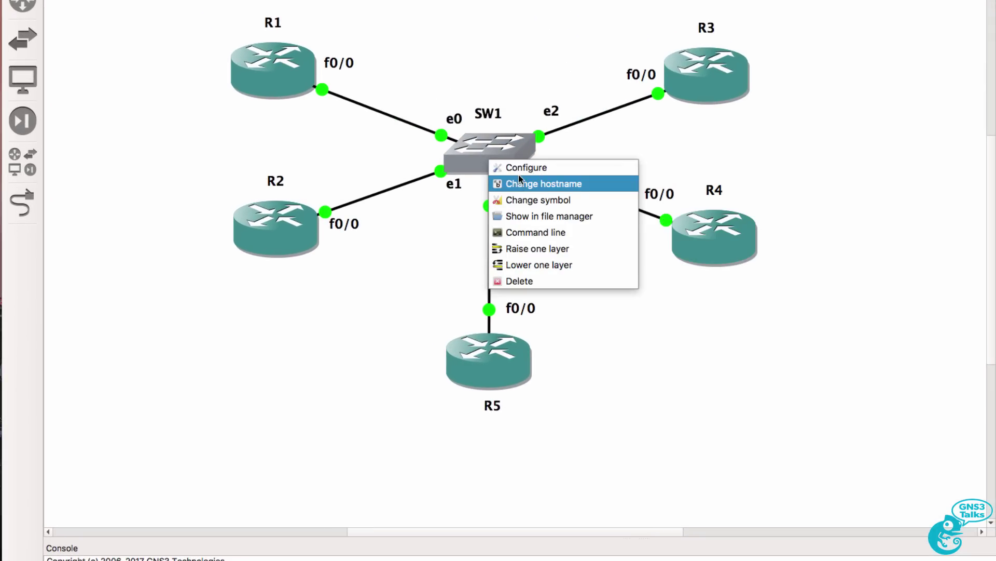
click(518, 168)
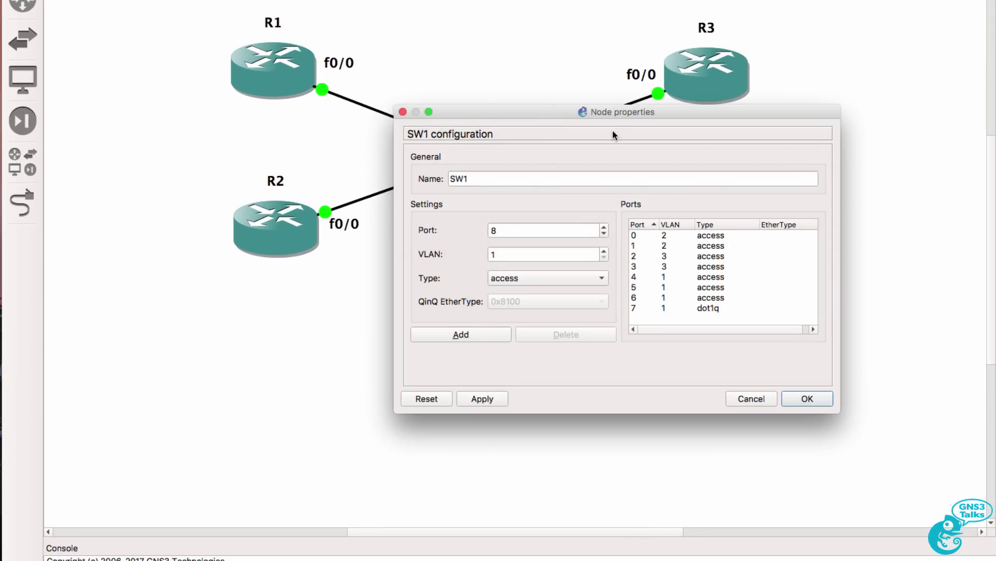
drag(610, 115, 719, 274)
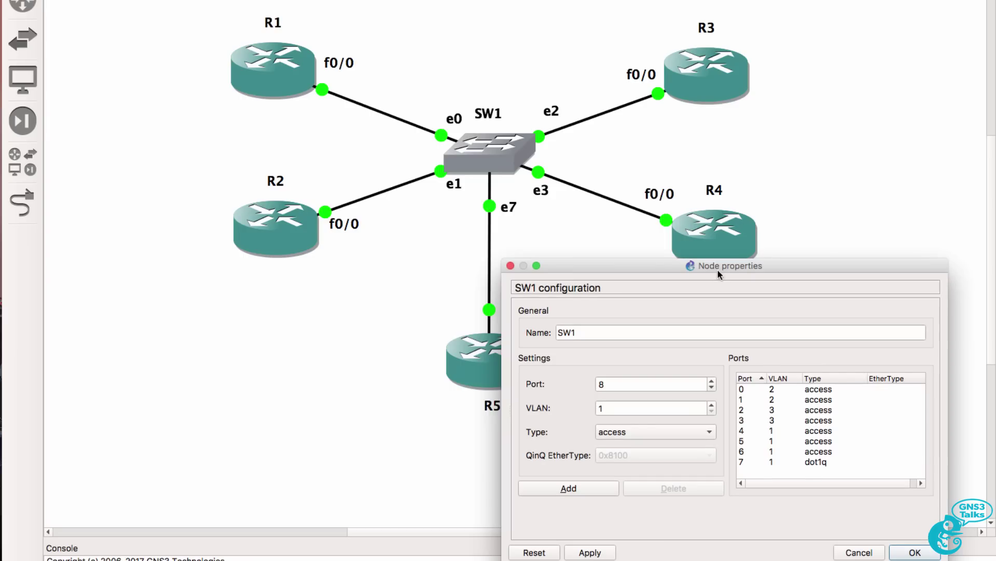
click(802, 389)
click(801, 399)
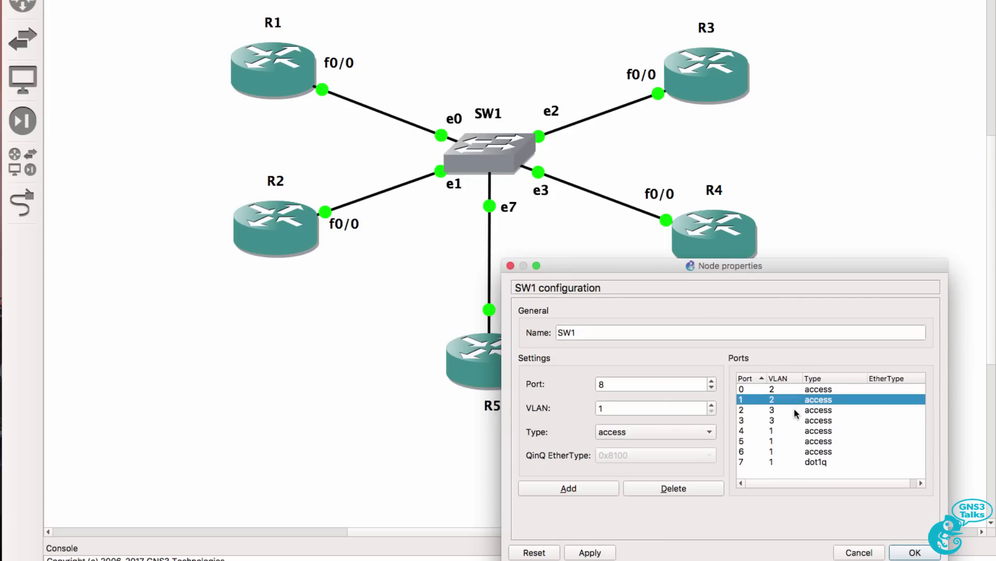
click(794, 410)
click(796, 419)
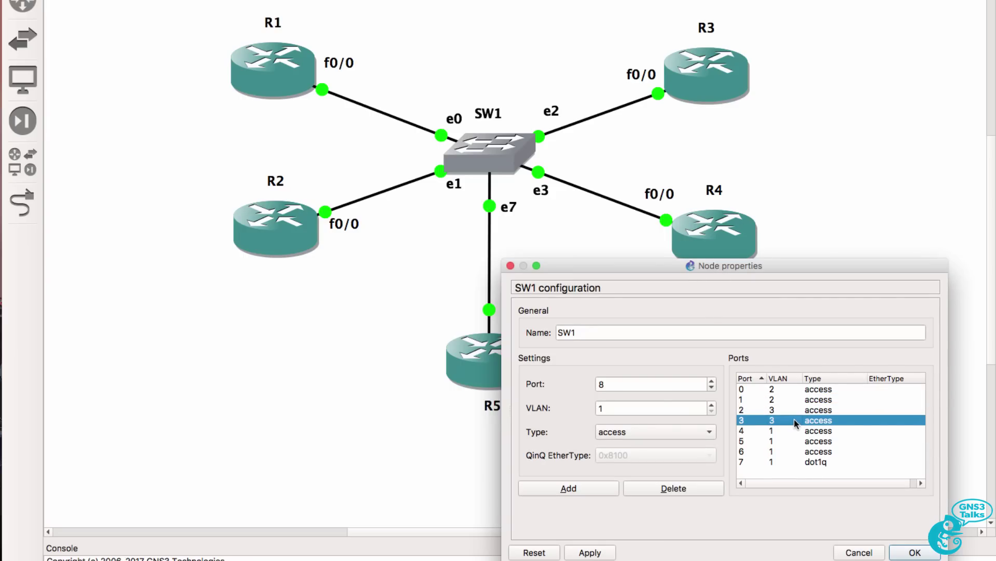
click(859, 552)
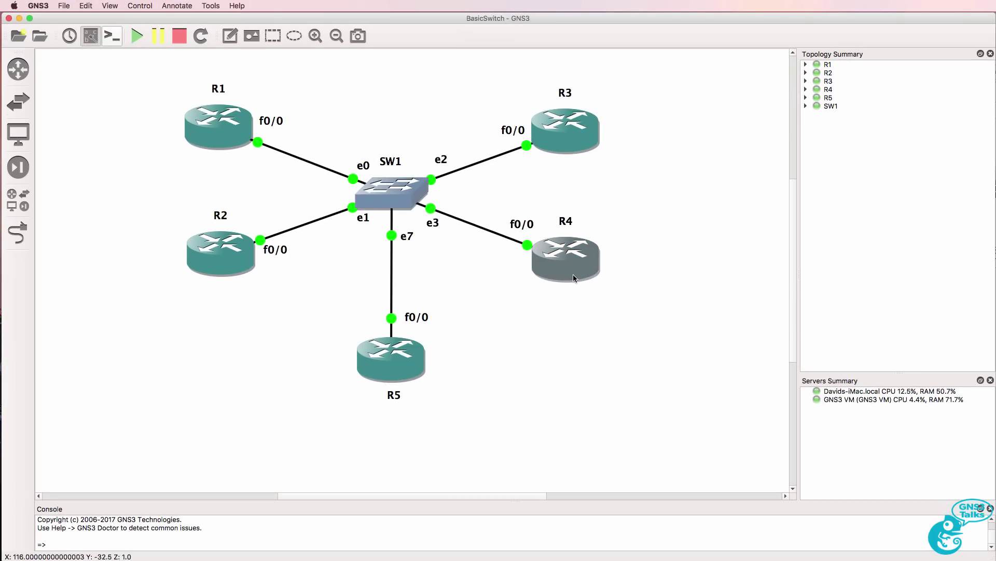
drag(573, 277, 569, 285)
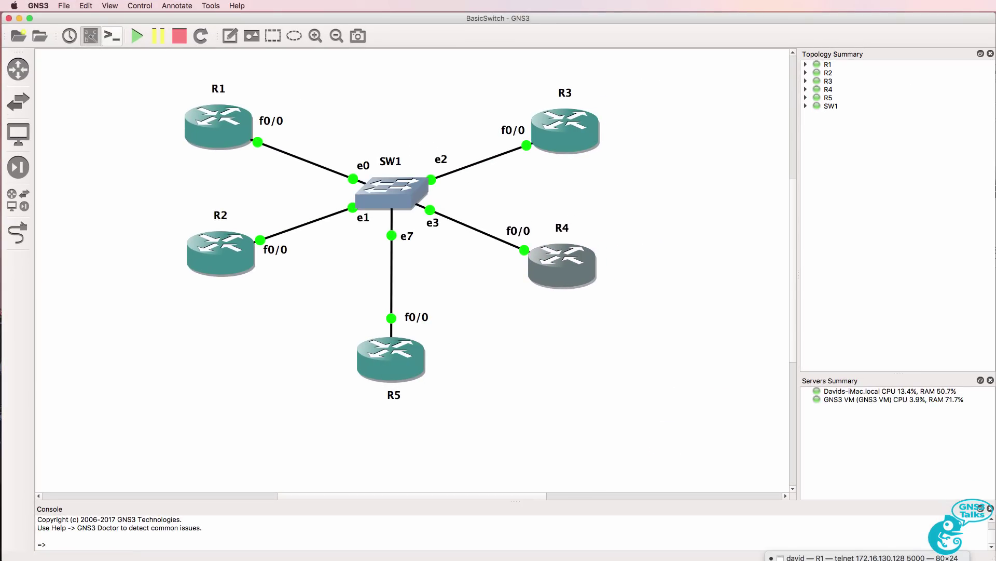
Run ping 10.1.1.255 from R4's console.
text(p)
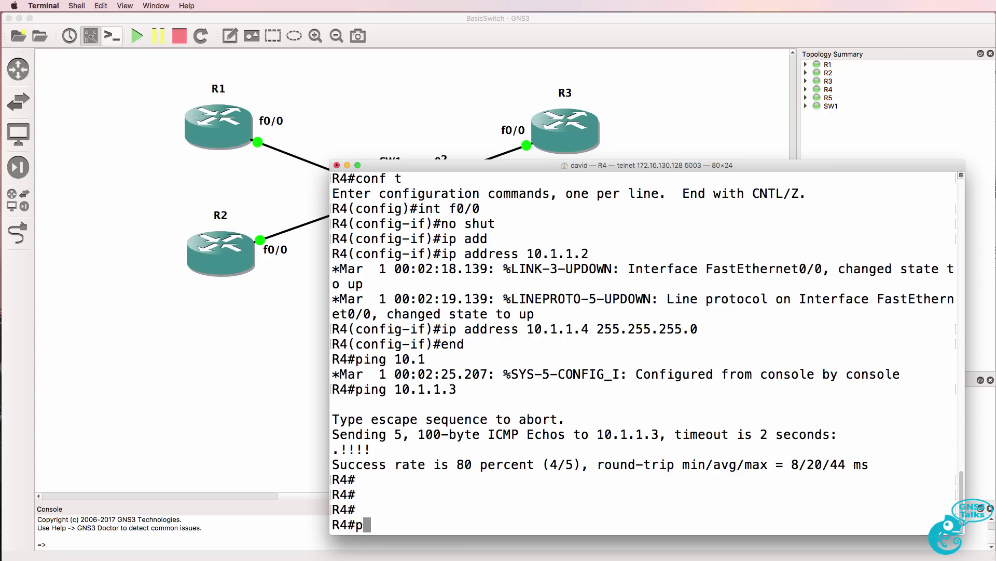
text(ing 10.1.1.2555)
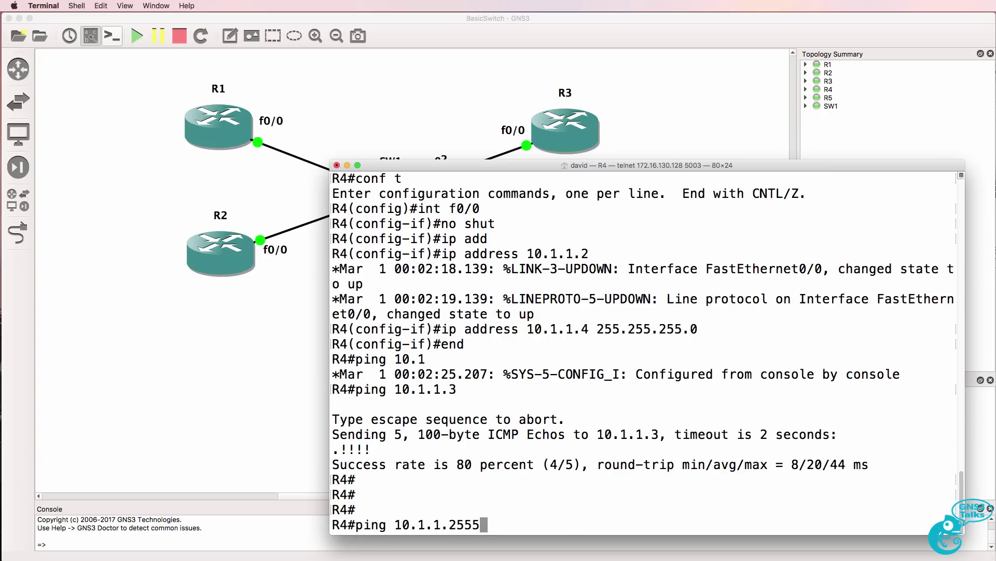
key(BackSpace)
key(Return)
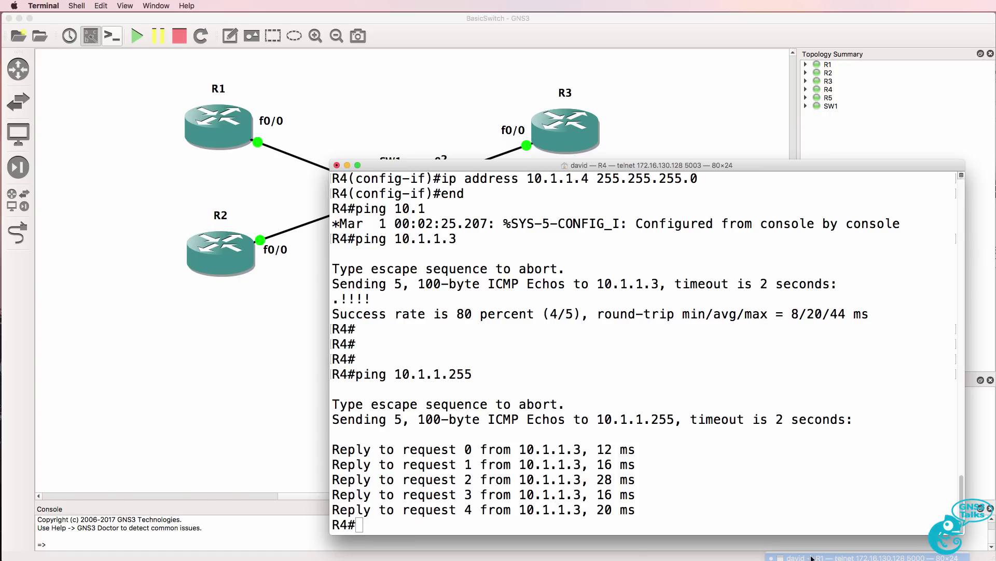
Ping the broadcast address 10.1.1.255 from R1's console.
key(super+grave)
key(Return)
key(Return)
text(ping 10.1)
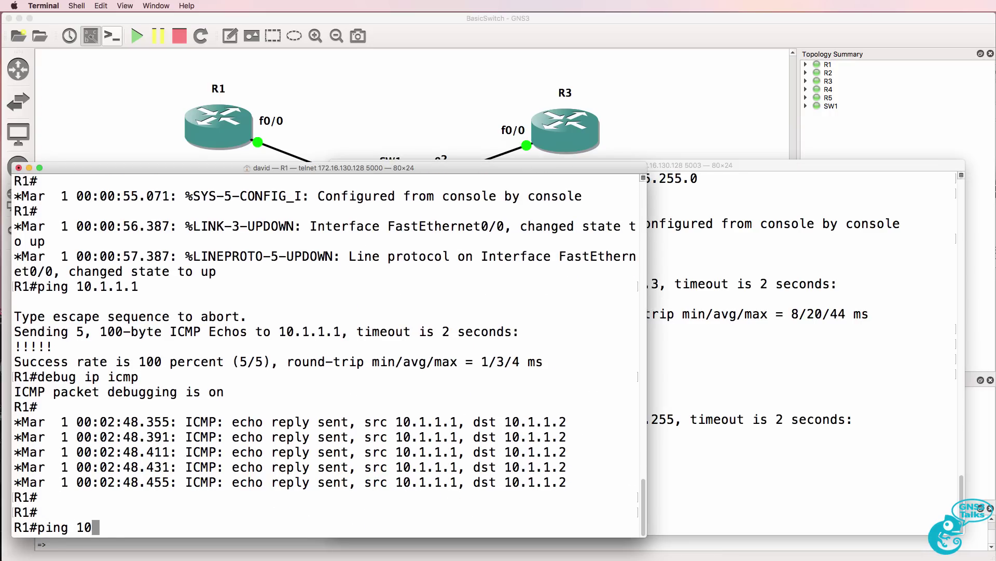
key(BackSpace)
text(1.1.12)
key(BackSpace)
key(BackSpace)
text(255)
key(Return)
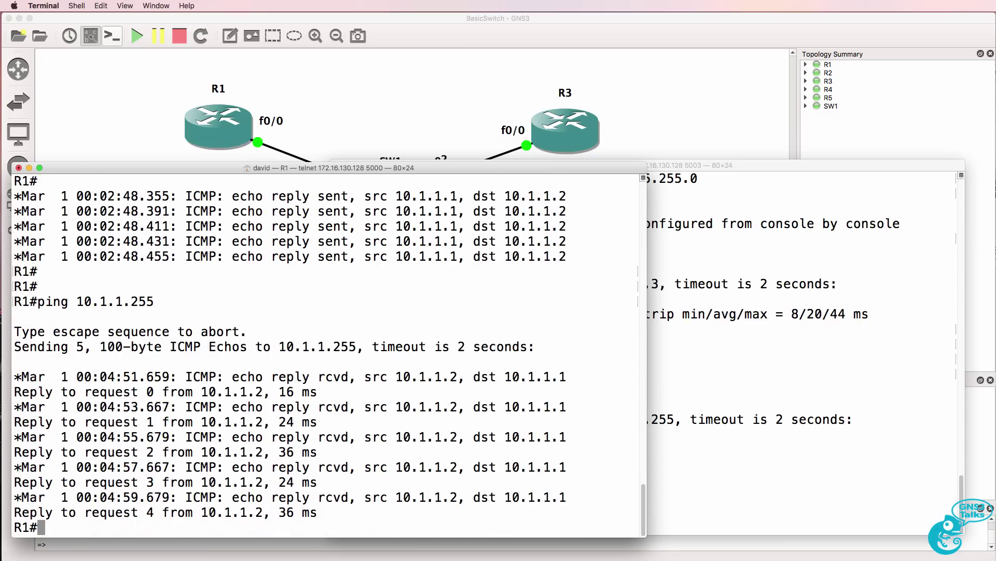
Turn off all debugging on R1 with undebug all and rerun the broadcast ping.
text(un all)
key(Return)
key(Up)
key(Up)
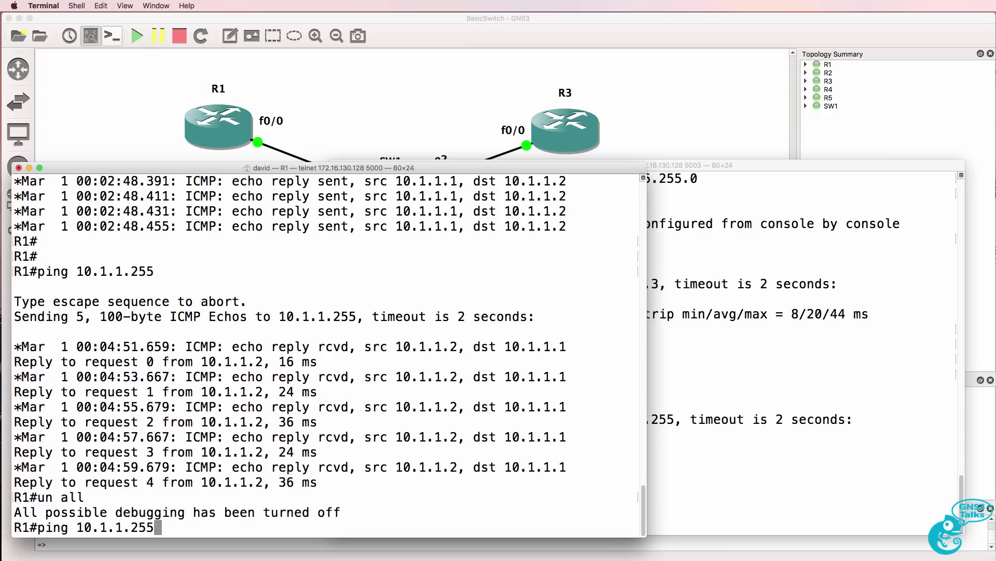
key(Return)
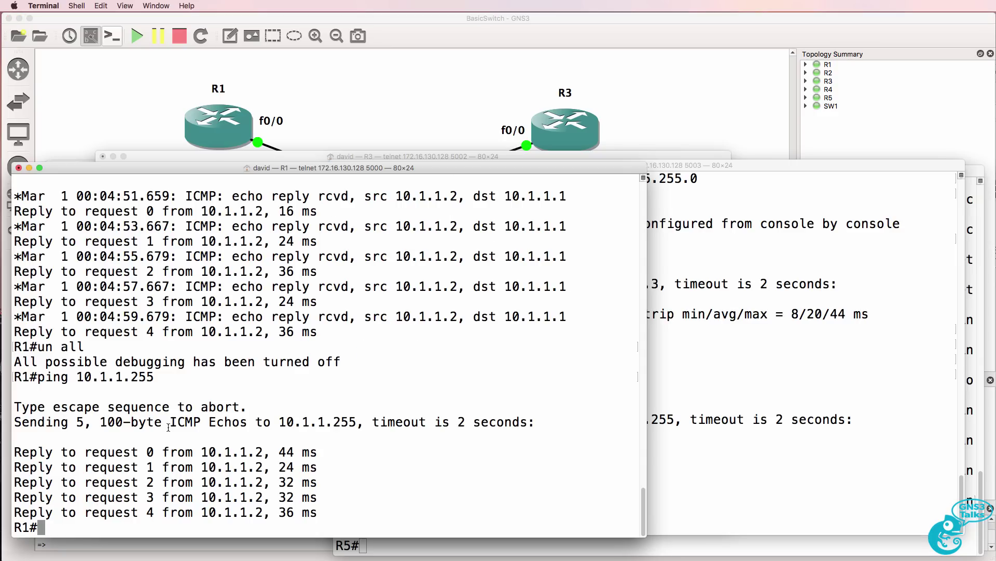
From R1, ping 10.1.1.2, 10.1.1.3 (aborted after failing) and 10.1.1.4.
text(ping 10.1.1.2)
key(Return)
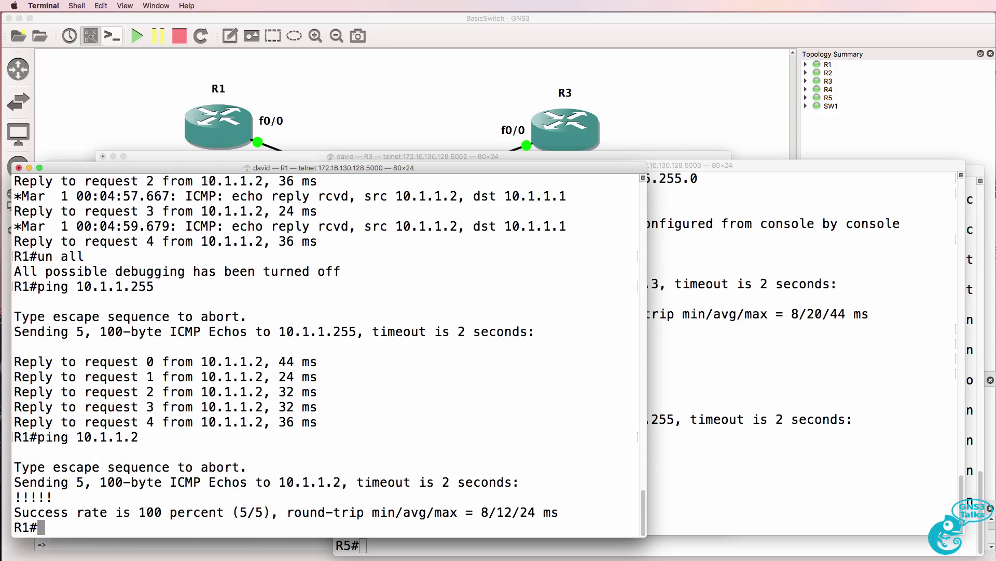
key(Up)
key(BackSpace)
text(3)
key(Return)
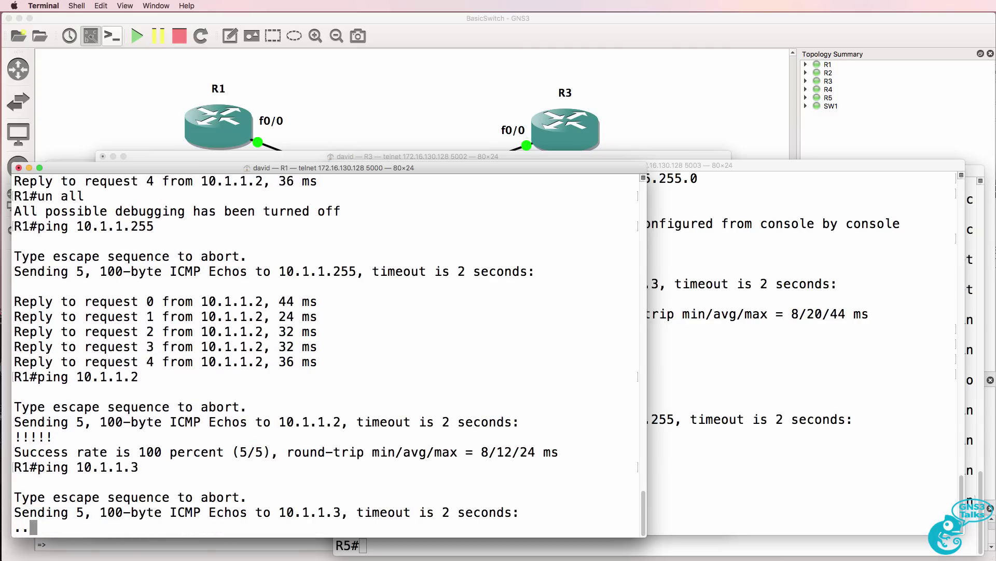
key(ctrl+shift+6)
key(Up)
key(BackSpace)
text(4)
key(Return)
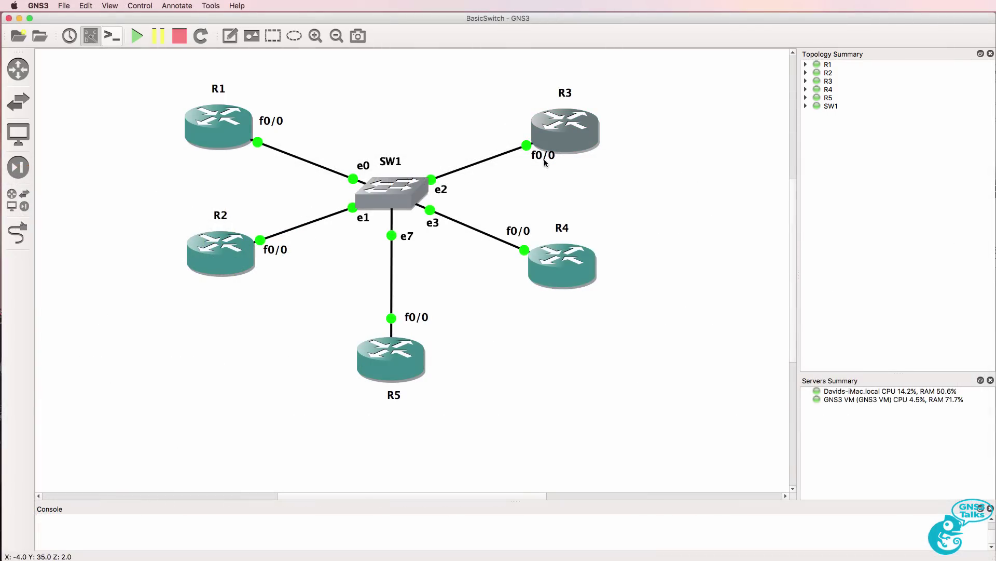
Tidy R3's f0/0 label, then delete the R1–SW1 and R2–SW1 links.
drag(544, 155, 531, 162)
click(378, 189)
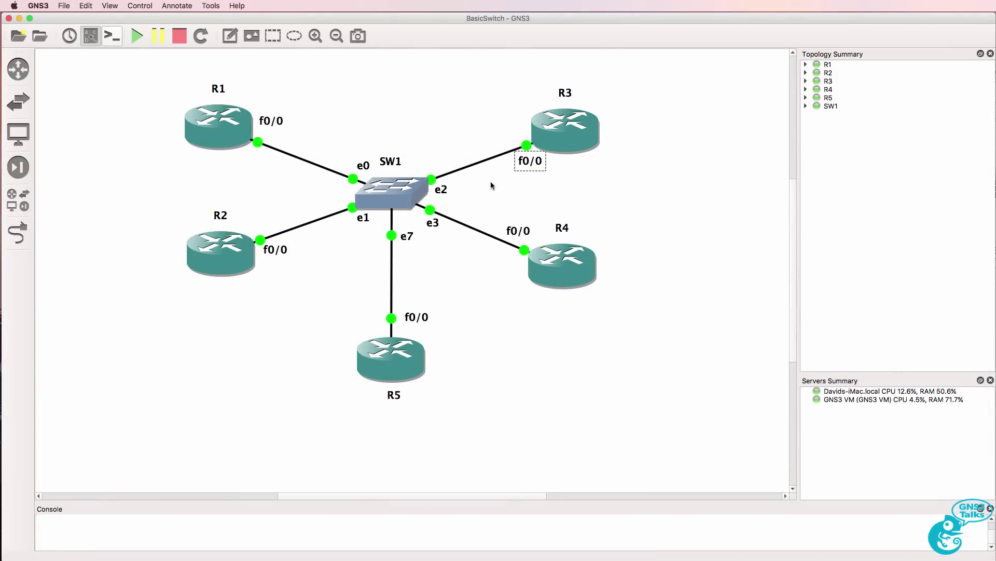
right_click(332, 171)
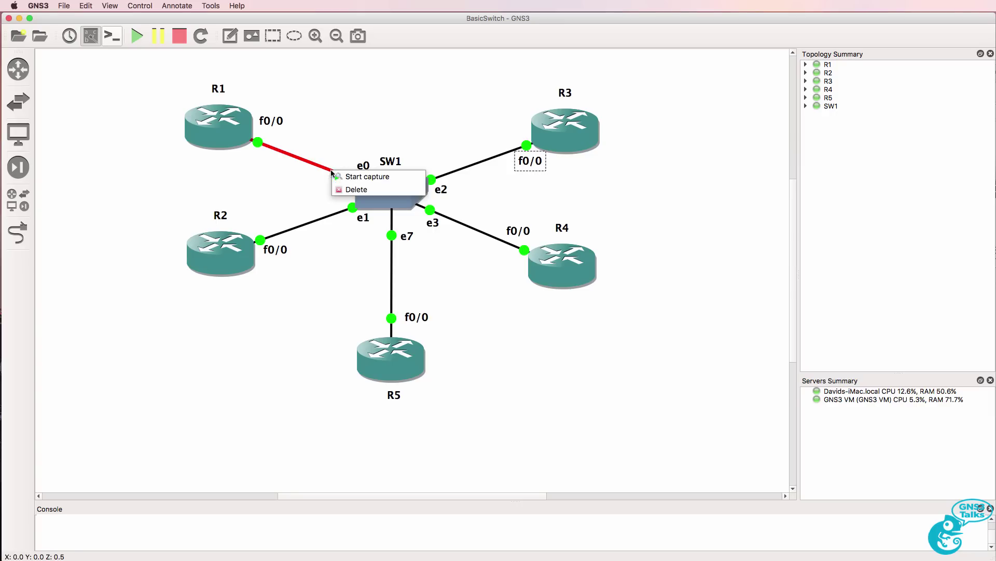
click(374, 189)
right_click(333, 214)
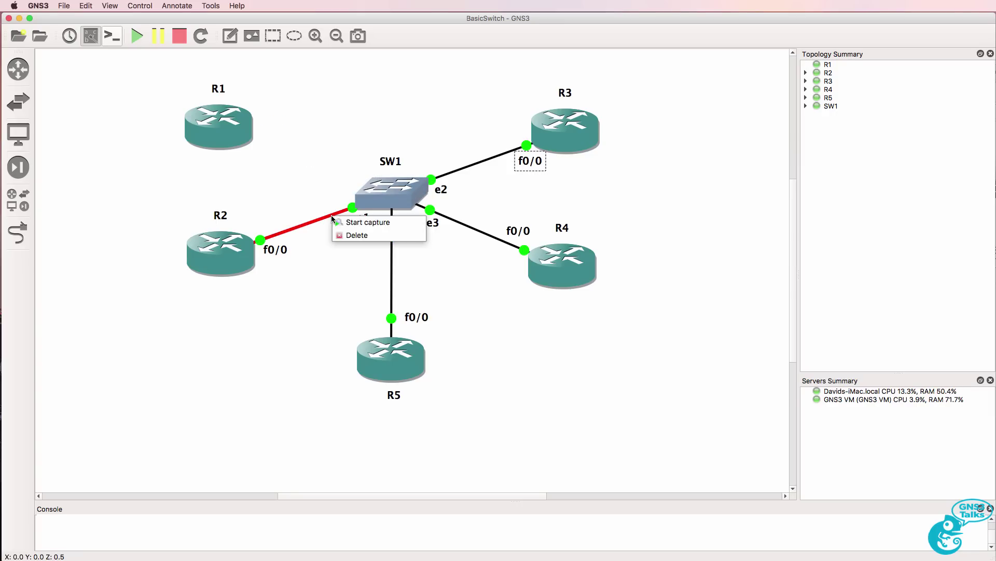
click(355, 236)
Delete SW1's links to R5, R4 and R3, then bring up SW1's context menu.
right_click(392, 249)
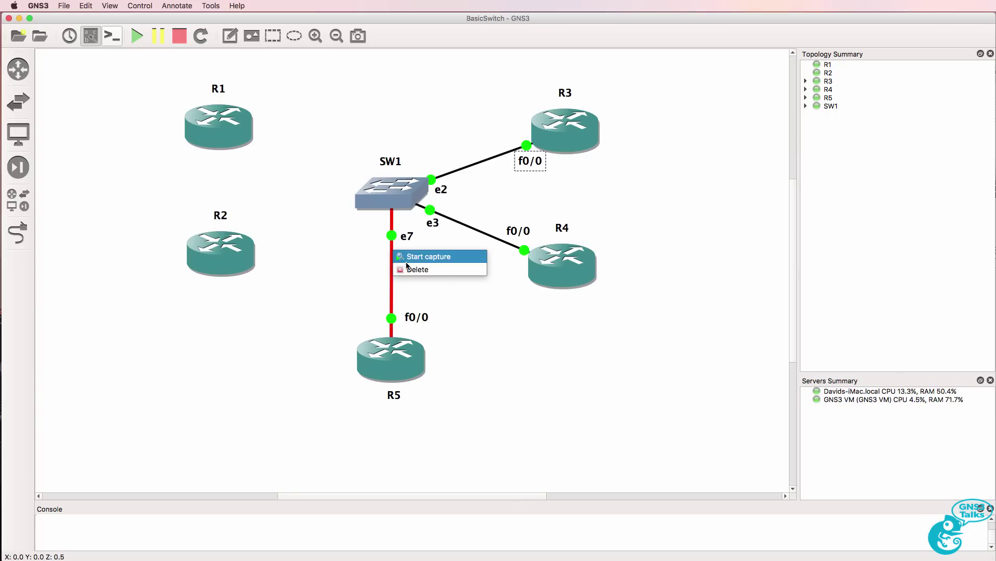
click(408, 269)
right_click(463, 224)
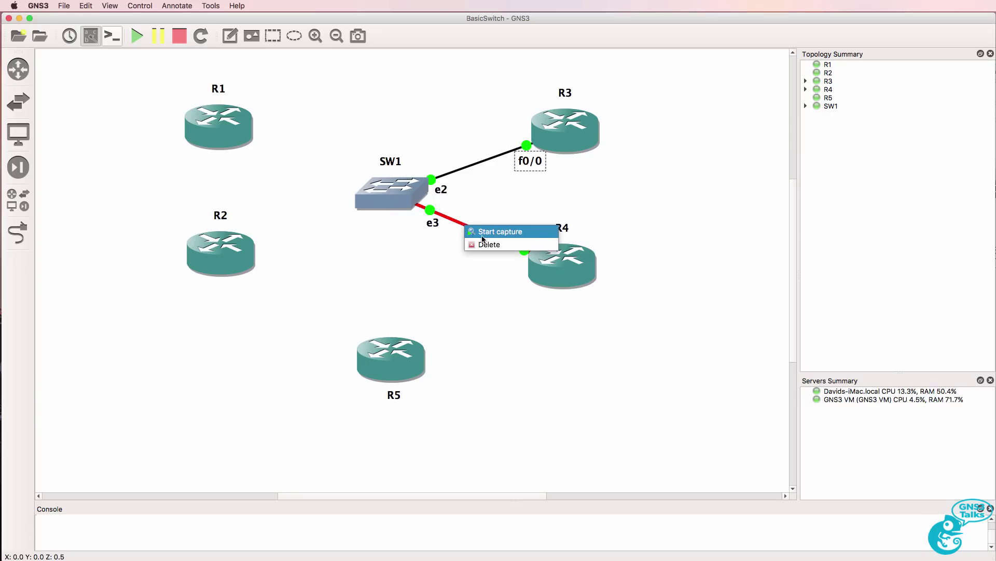
click(486, 244)
right_click(485, 160)
click(505, 177)
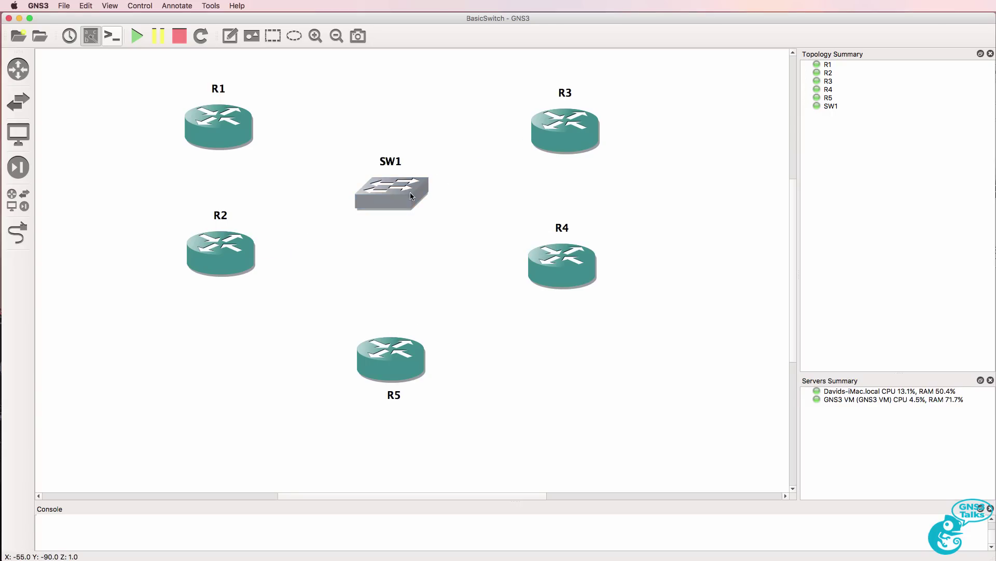
right_click(379, 176)
Change SW1 port 2 from VLAN 3 to VLAN 2, apply, and close the dialog.
click(421, 179)
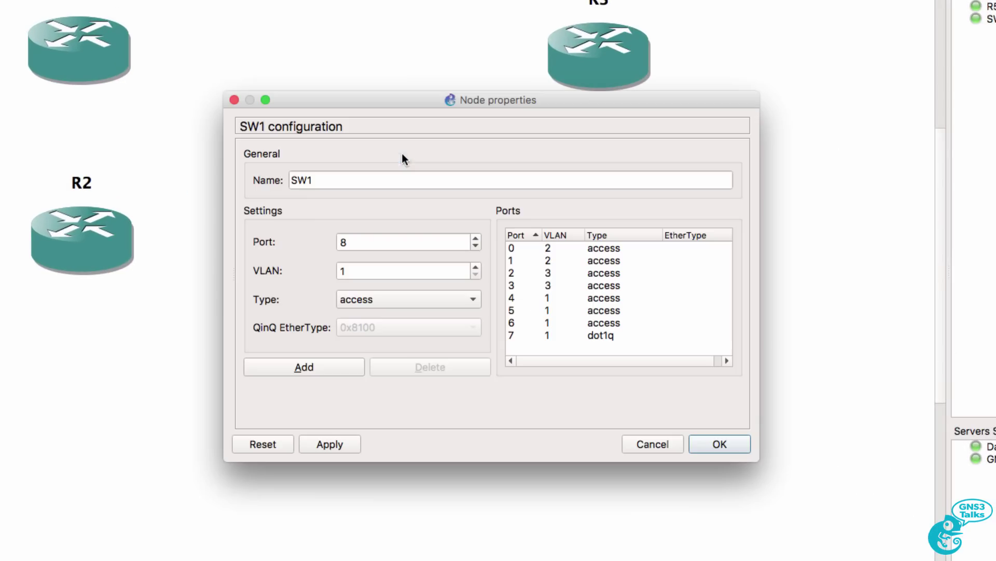
click(542, 249)
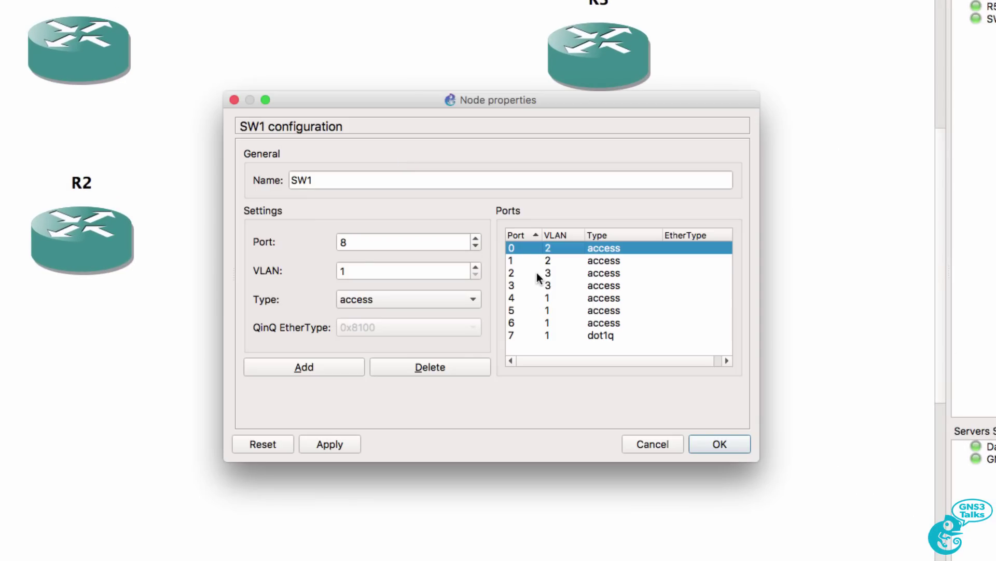
click(536, 272)
double_click(537, 273)
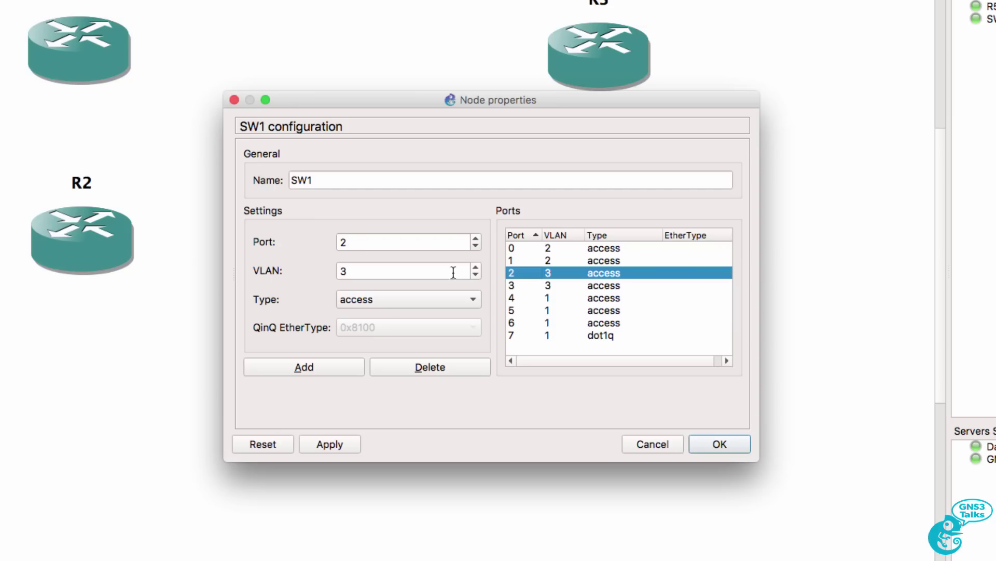
click(476, 274)
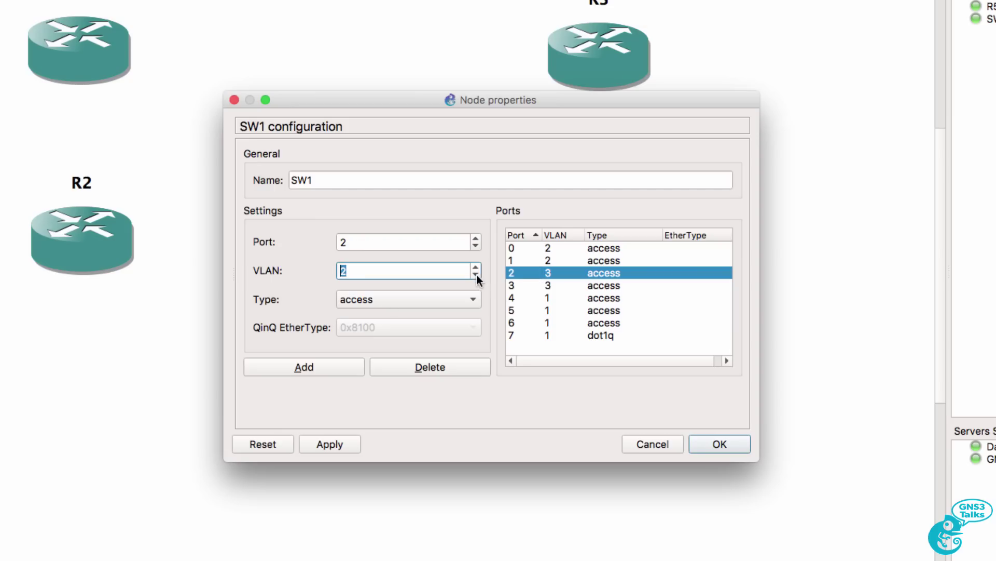
click(337, 364)
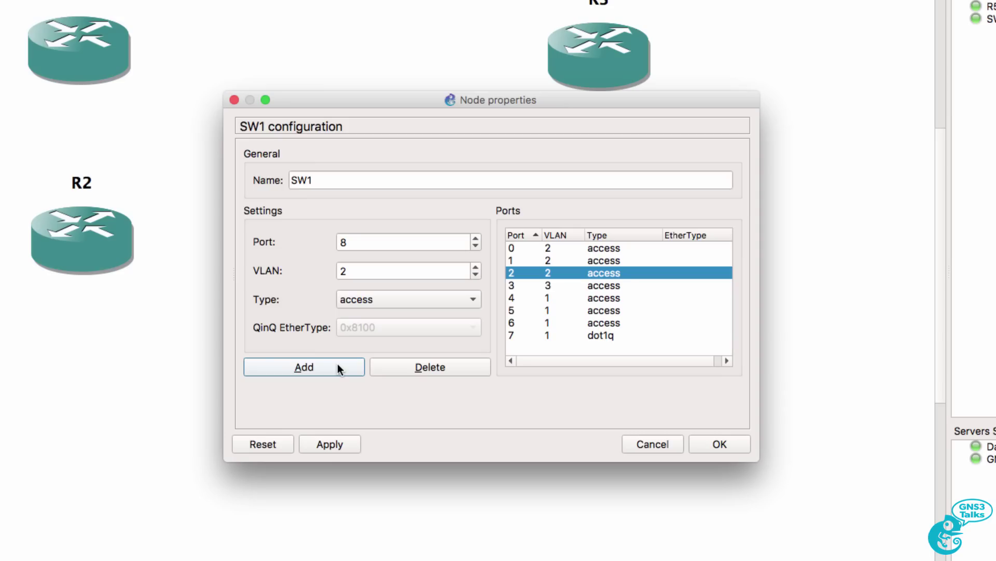
click(328, 445)
click(708, 447)
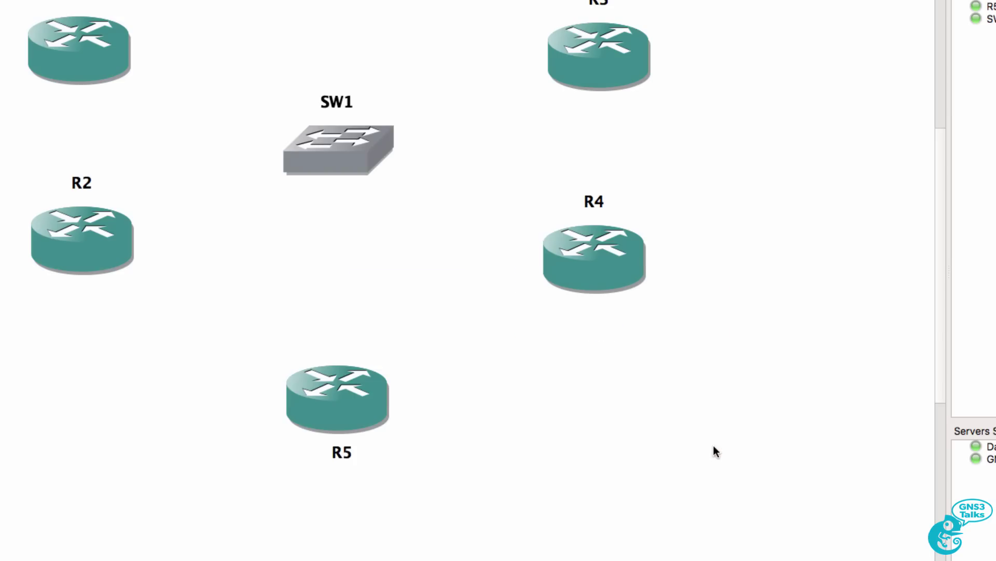
Cable R1's f0/0 to SW1 Ethernet0 and R2's f0/0 to SW1 Ethernet1.
click(78, 49)
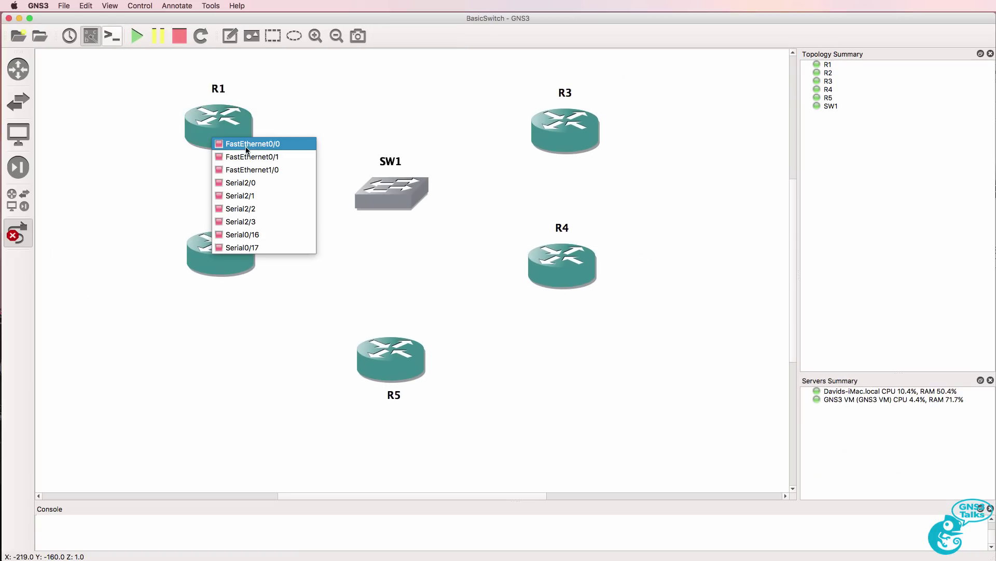
click(261, 142)
click(335, 145)
click(415, 194)
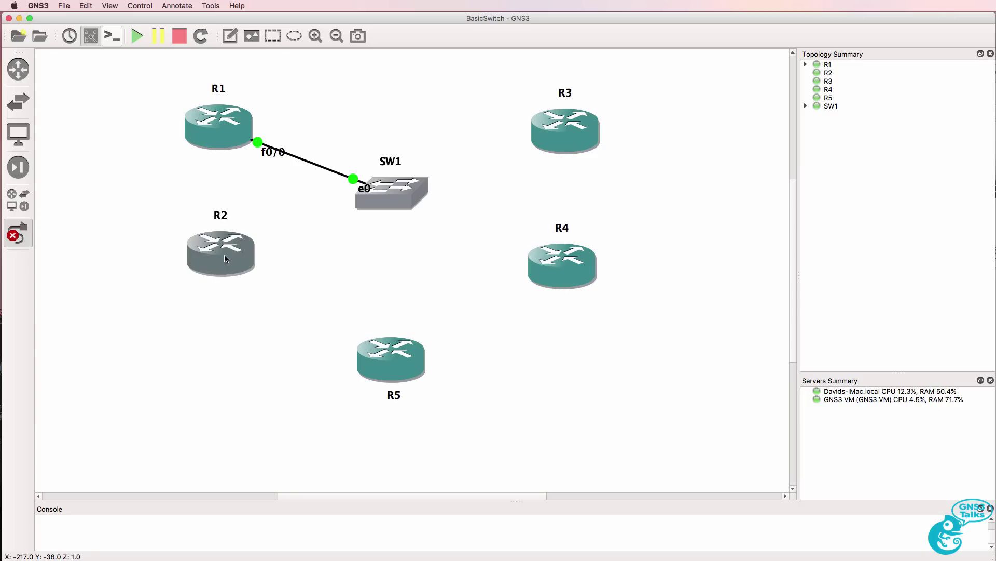
click(226, 256)
click(247, 266)
click(371, 203)
click(395, 223)
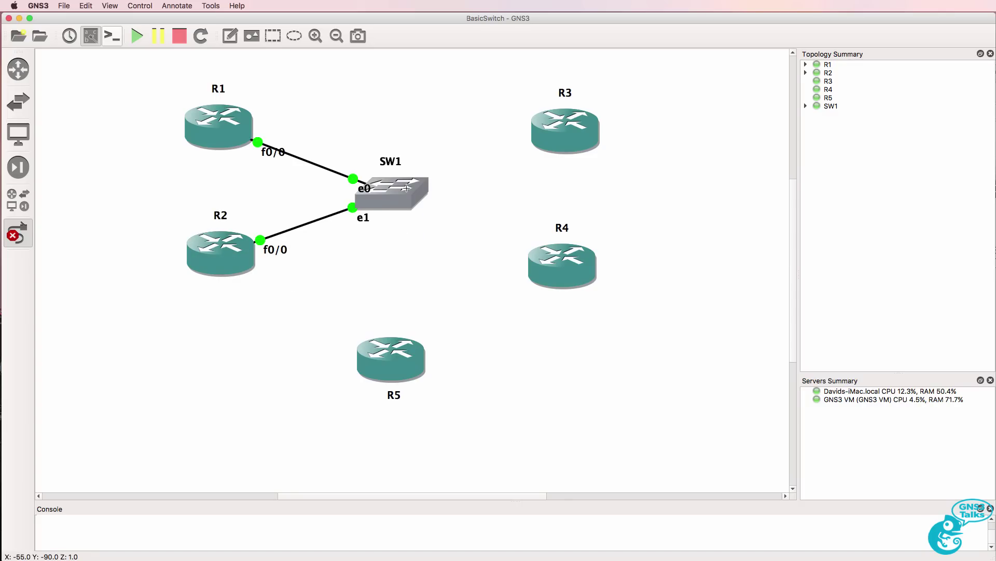
Cable SW1 Ethernet2 to R3, Ethernet3 to R4 and Ethernet7 to R5, all on f0/0.
click(404, 191)
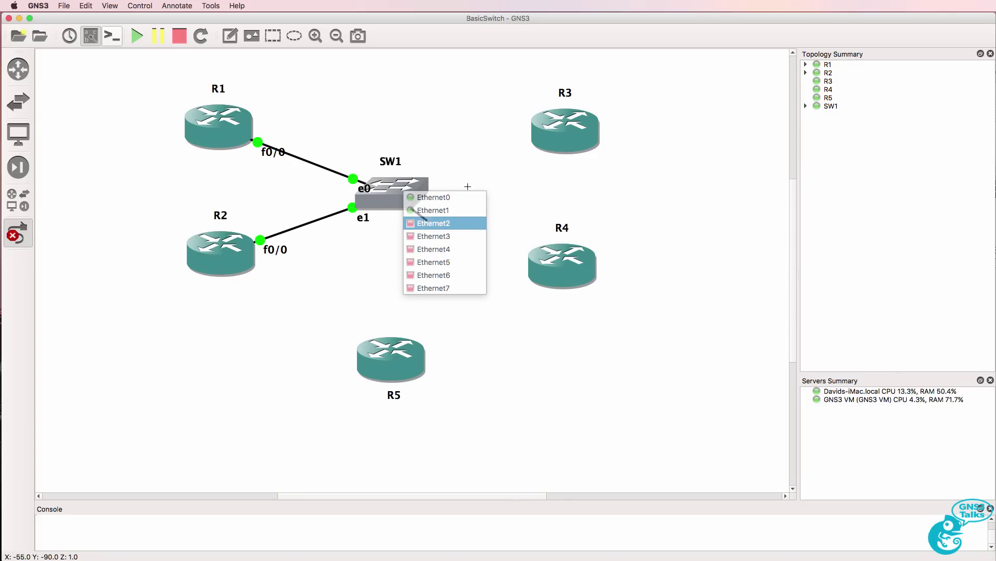
click(431, 223)
click(555, 125)
click(579, 131)
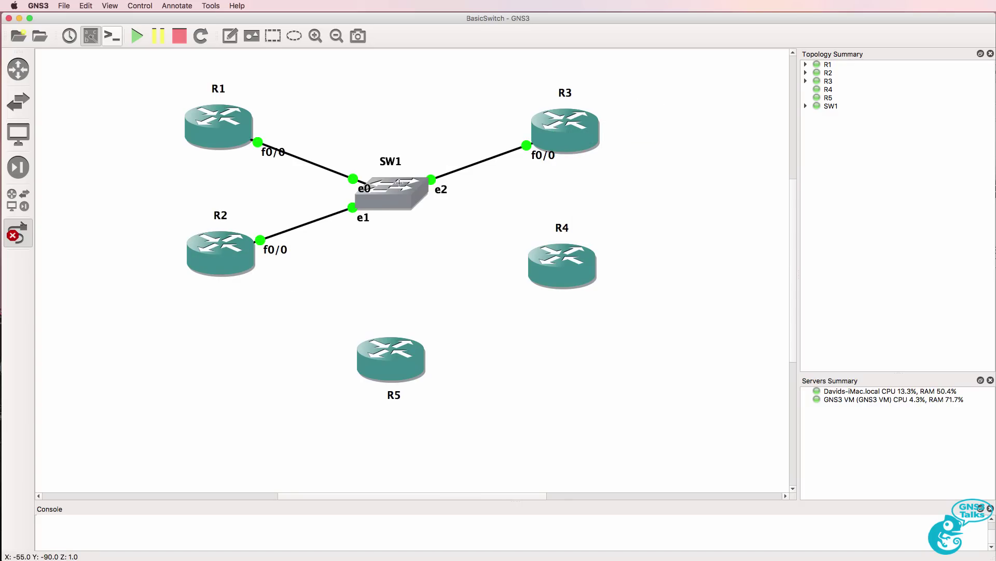
click(397, 191)
click(434, 237)
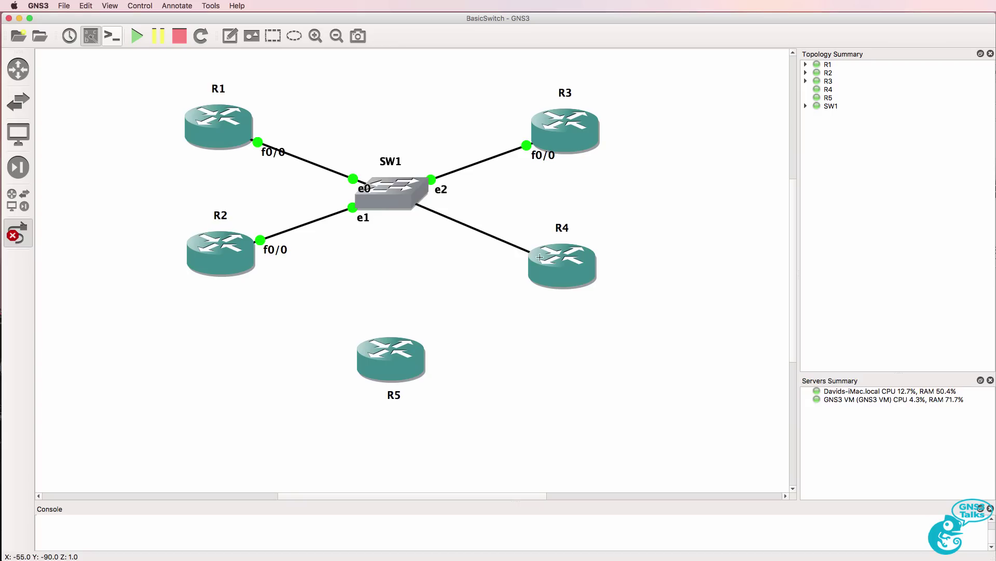
click(543, 257)
click(569, 264)
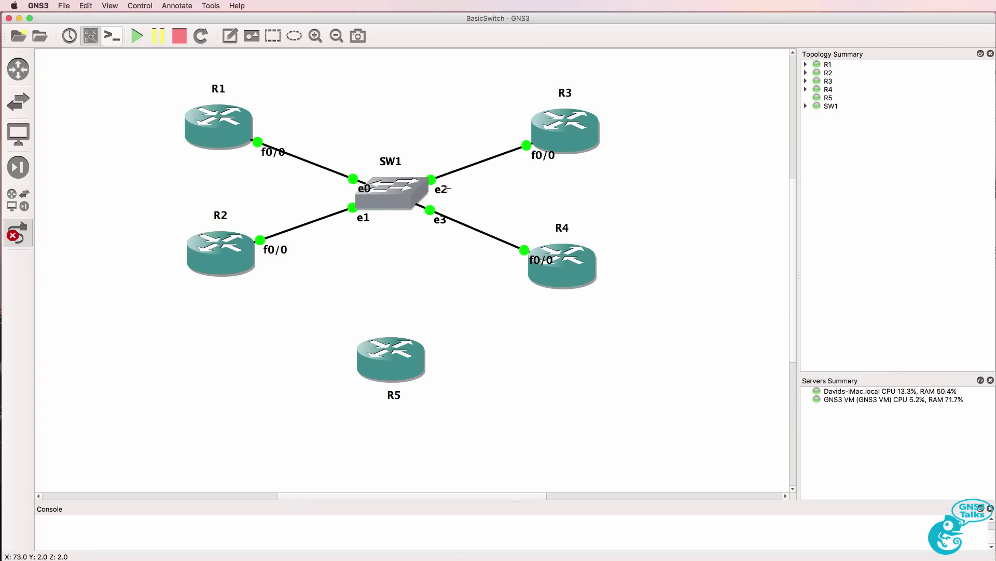
click(409, 198)
click(429, 294)
click(393, 372)
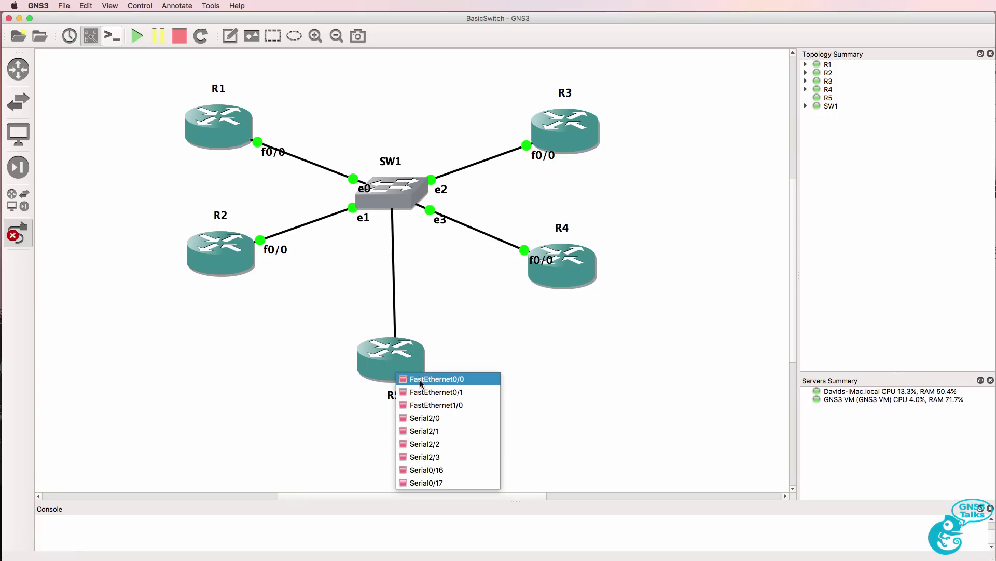
click(416, 377)
Exit the link tool and reposition the e0, e2, e3 and routers' f0/0 labels.
click(18, 239)
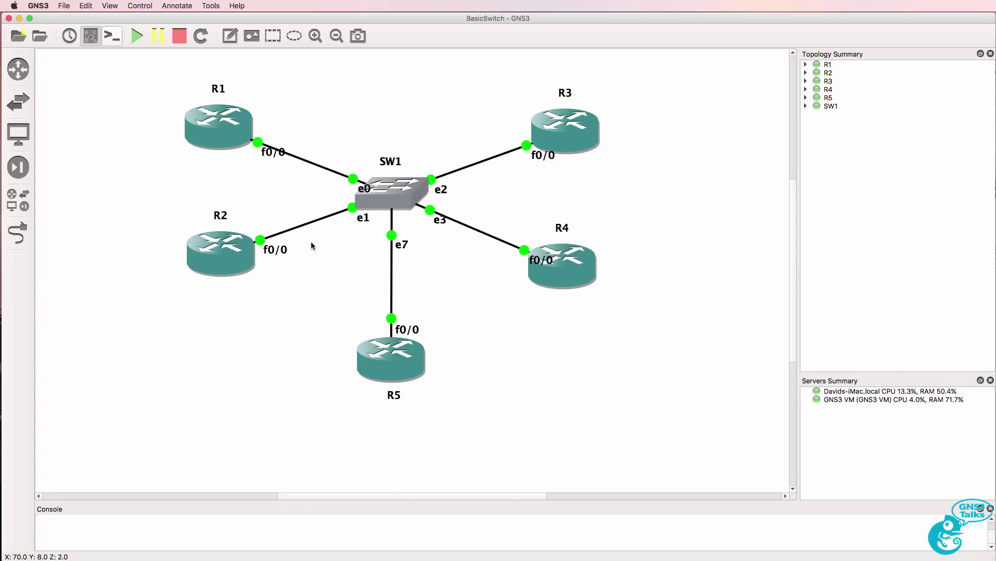
drag(364, 188, 361, 163)
drag(444, 177, 442, 153)
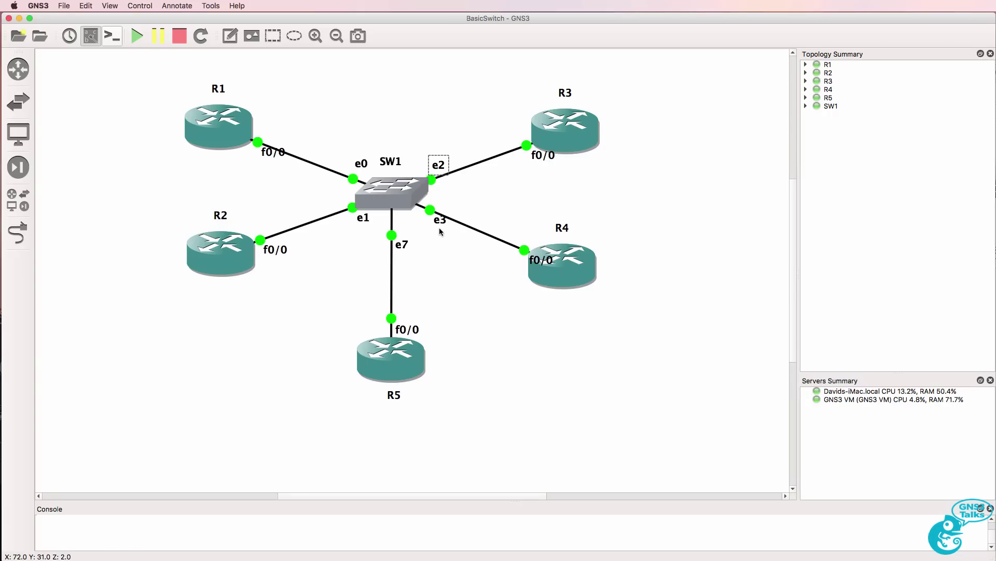
drag(441, 222, 409, 232)
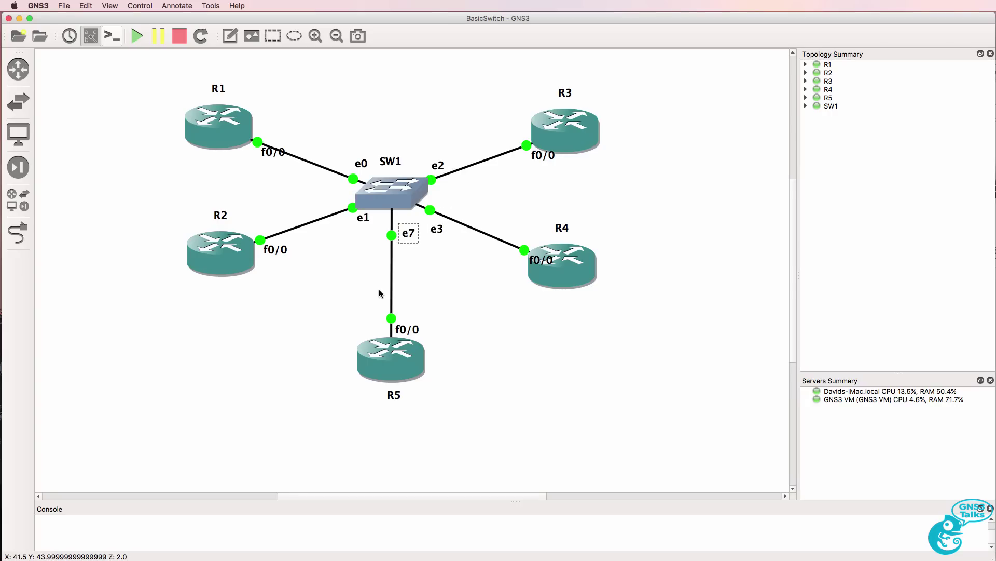
drag(272, 152, 278, 130)
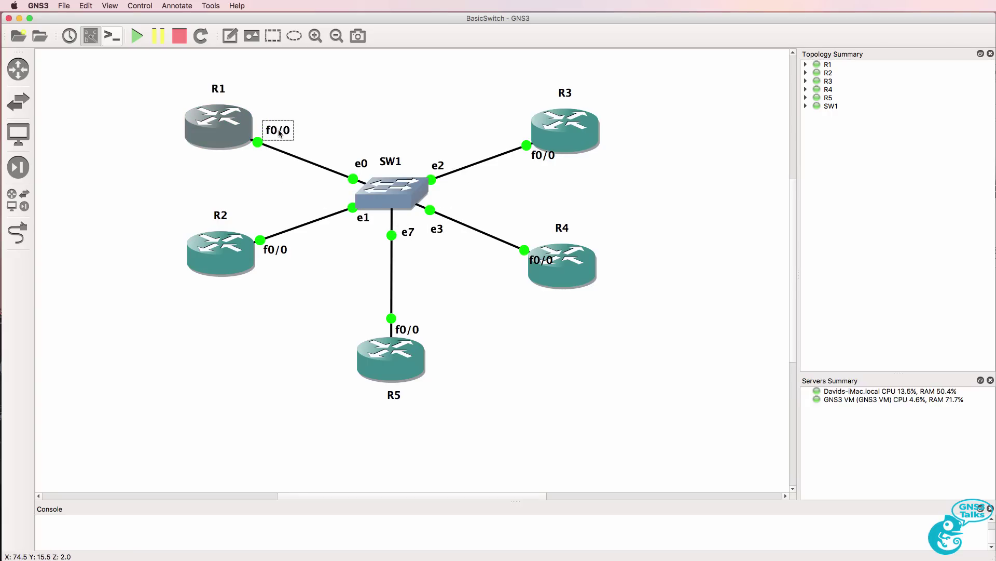
drag(540, 156, 509, 133)
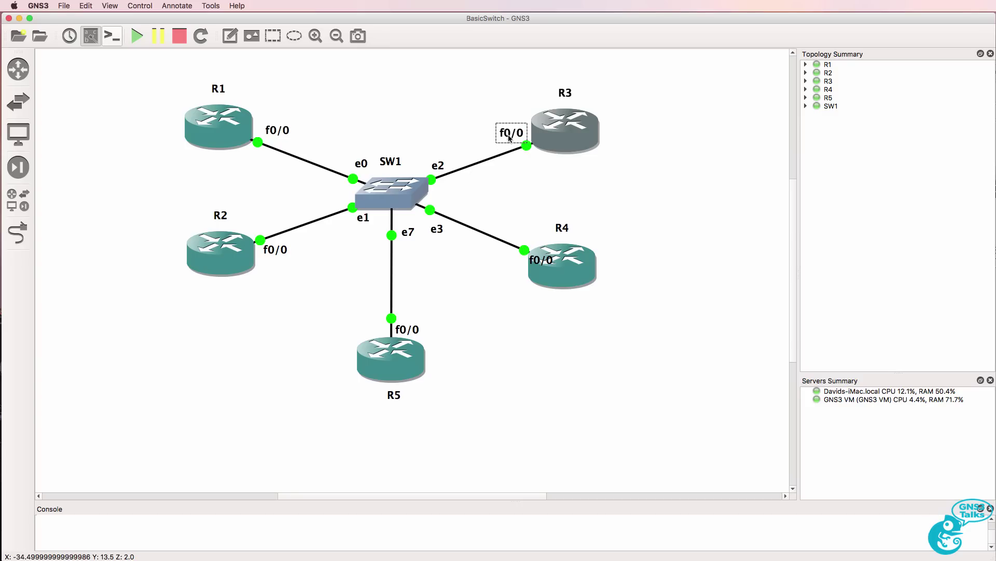
drag(532, 246, 518, 214)
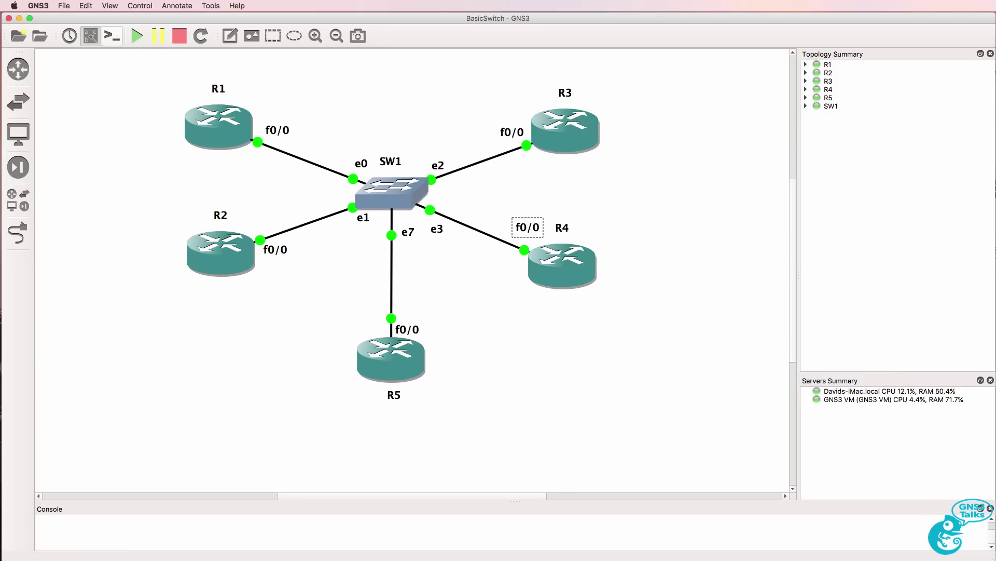
On R1, rerun the ping to broadcast 10.1.1.255.
key(super+Tab)
key(Up)
key(BackSpace)
text(255)
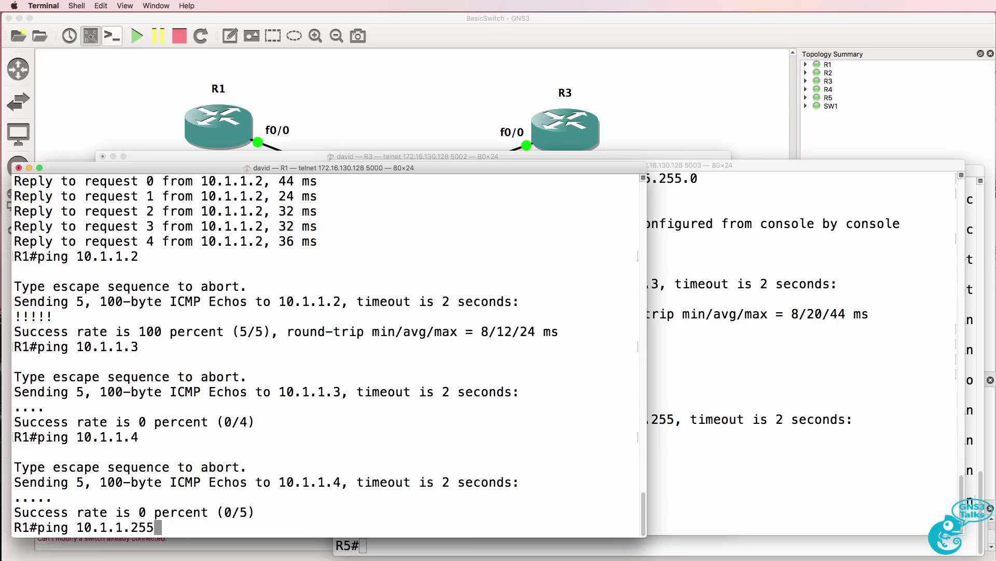
key(Return)
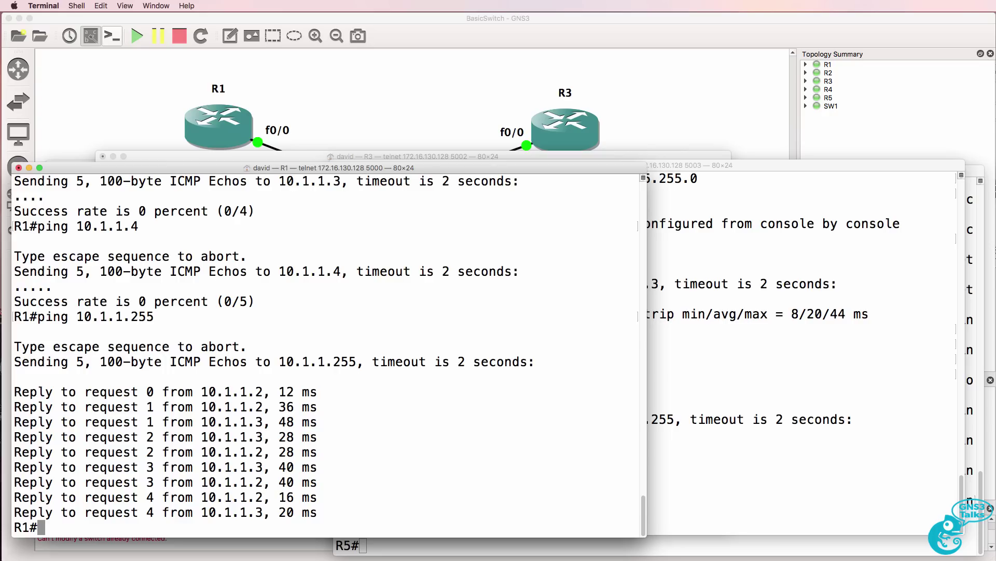
Ping 10.1.1.3 from R1, then bring R4's console forward.
text(ping 10.1.1.3)
key(Return)
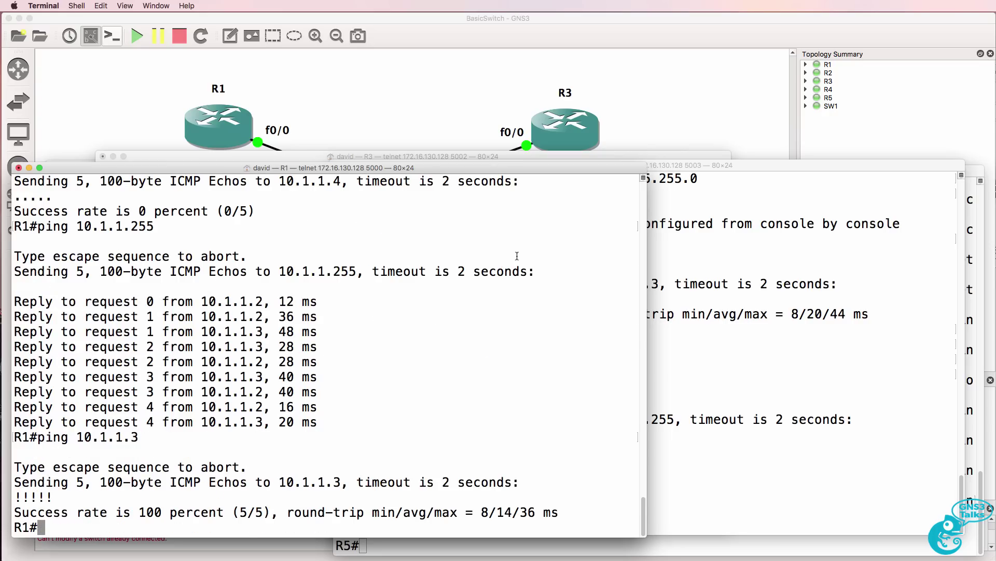
click(801, 529)
key(Return)
key(Return)
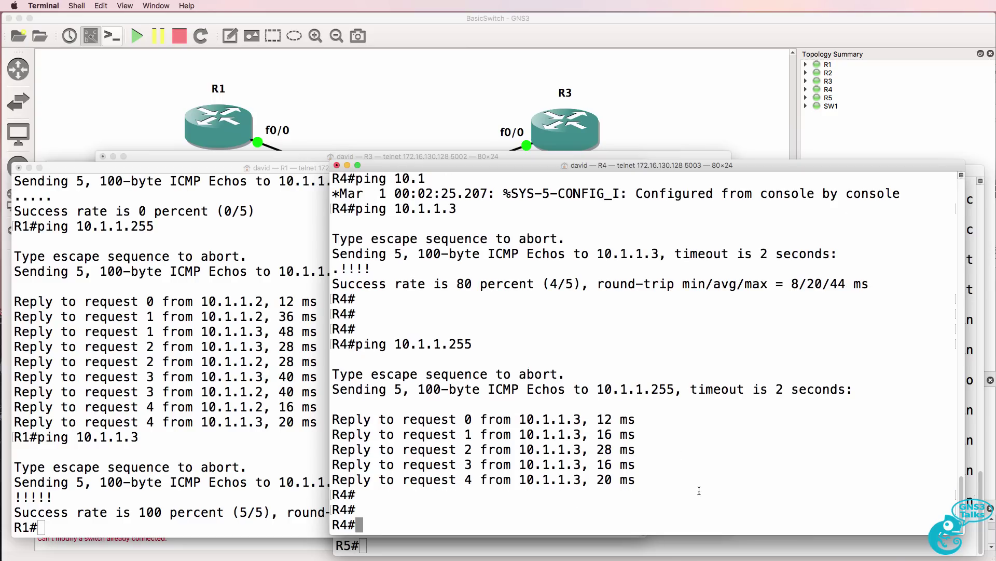
From R4, ping the broadcast address 10.1.1.255.
drag(700, 492, 675, 374)
key(Up)
key(BackSpace)
key(BackSpace)
key(BackSpace)
text(3)
key(BackSpace)
text(255)
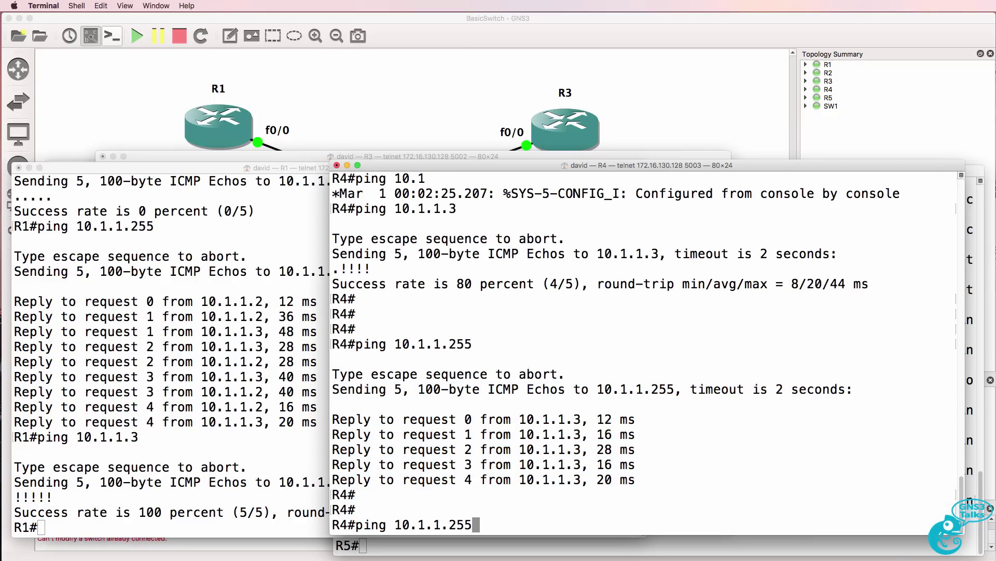
key(Return)
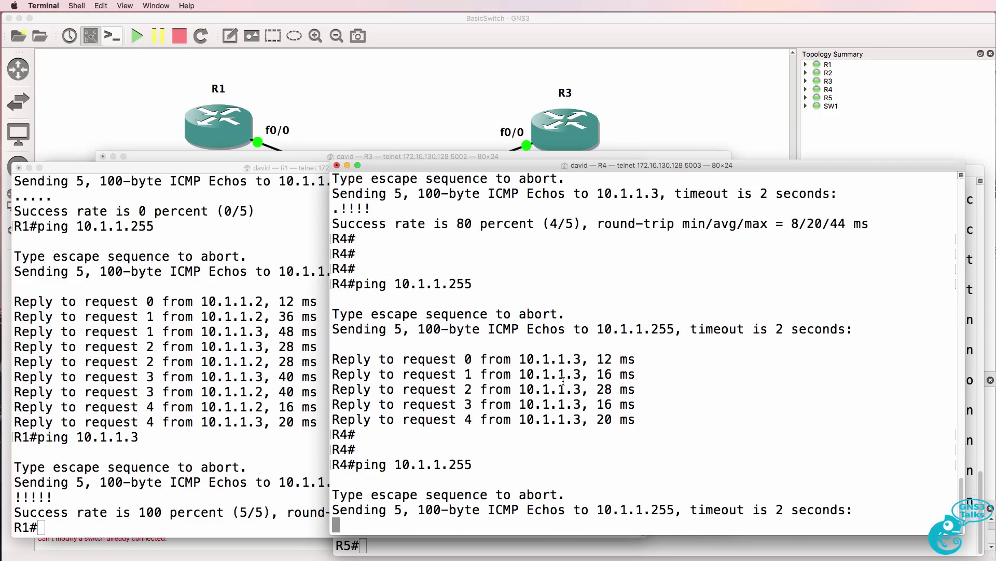
Rerun R4's broadcast ping and ping 10.1.1.3, both timing out.
scroll(401, 239, up, 5)
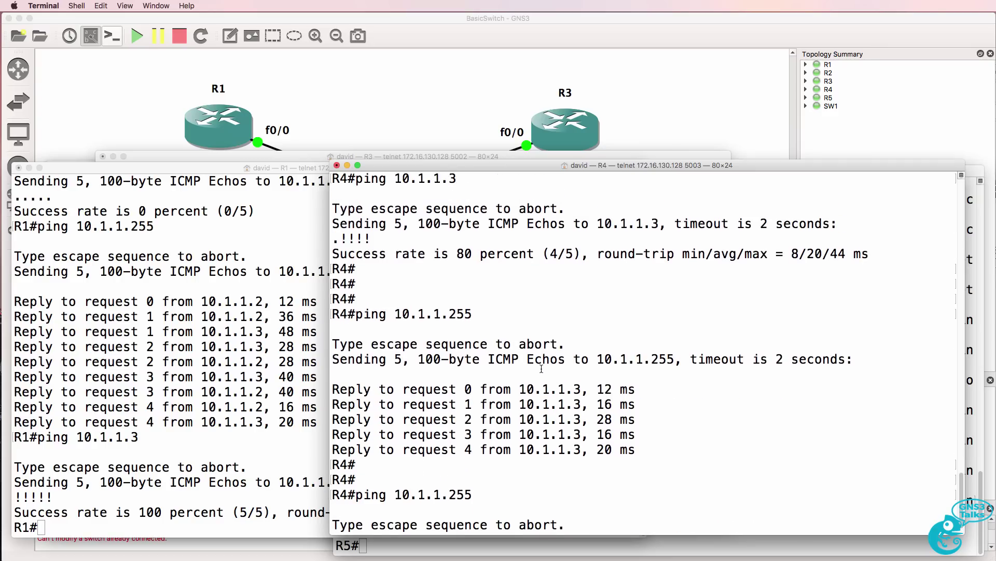
drag(335, 224, 392, 318)
key(Up)
key(Return)
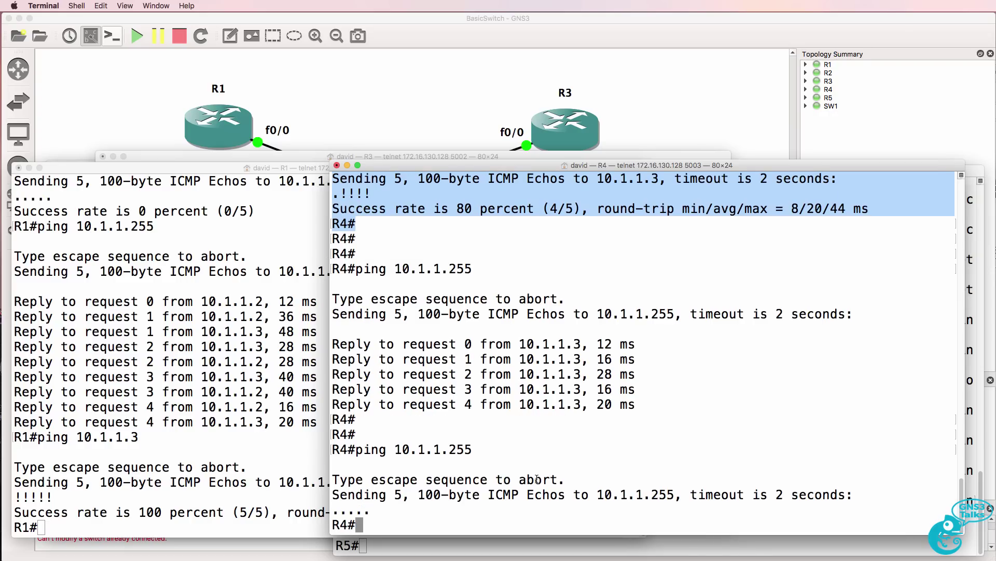
text(ping 10.1.1.3)
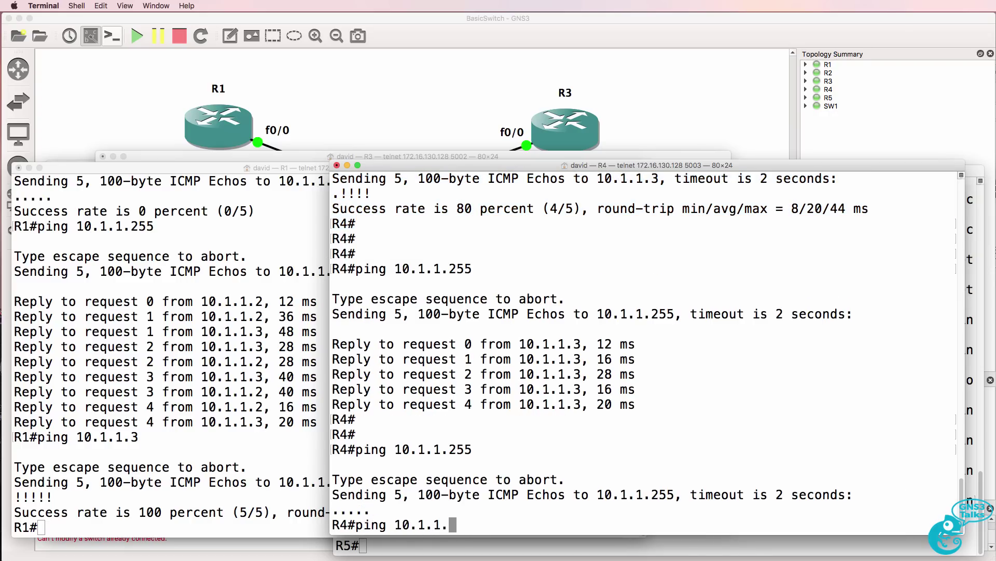
key(Return)
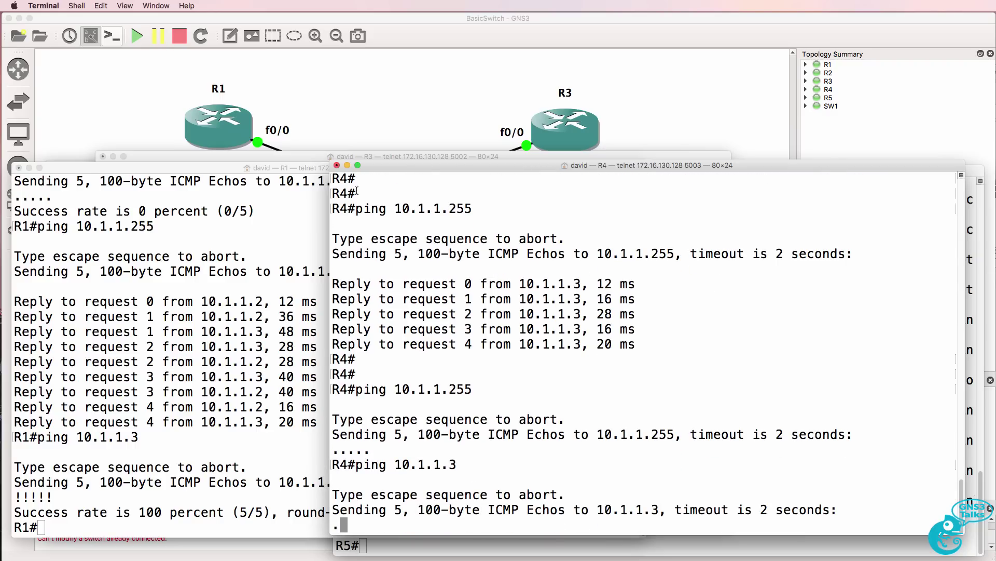
Open SW1's configuration from the GNS3 canvas.
click(471, 100)
right_click(408, 205)
click(427, 217)
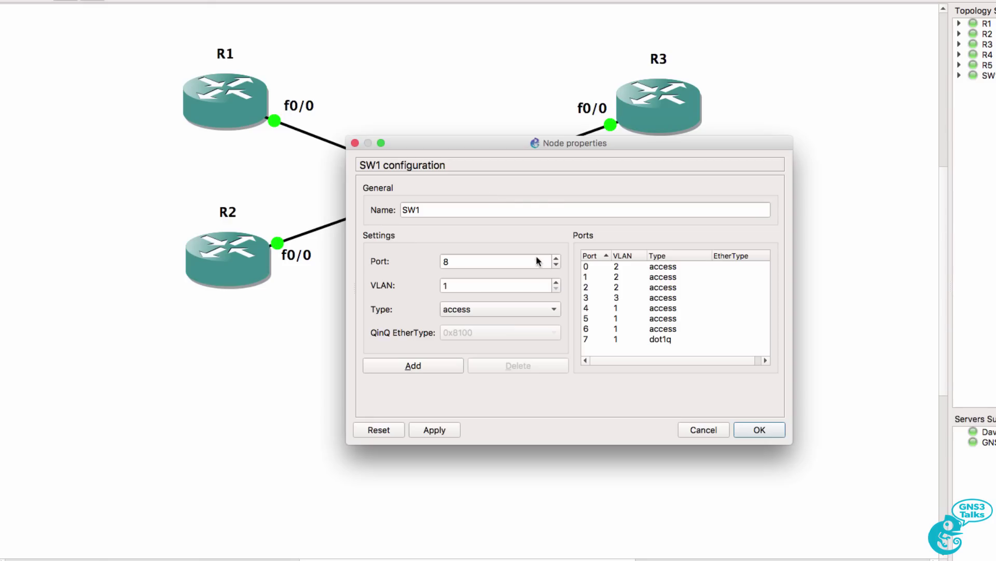
Move SW1's Node properties aside, inspect port 7's VLAN entry, and cancel without changes.
drag(539, 149, 715, 229)
click(802, 421)
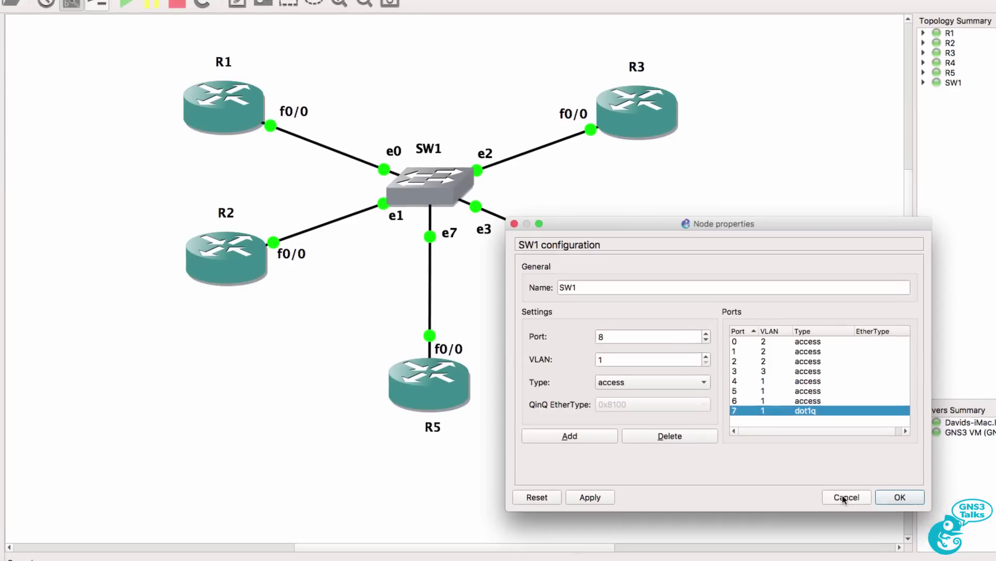
click(879, 508)
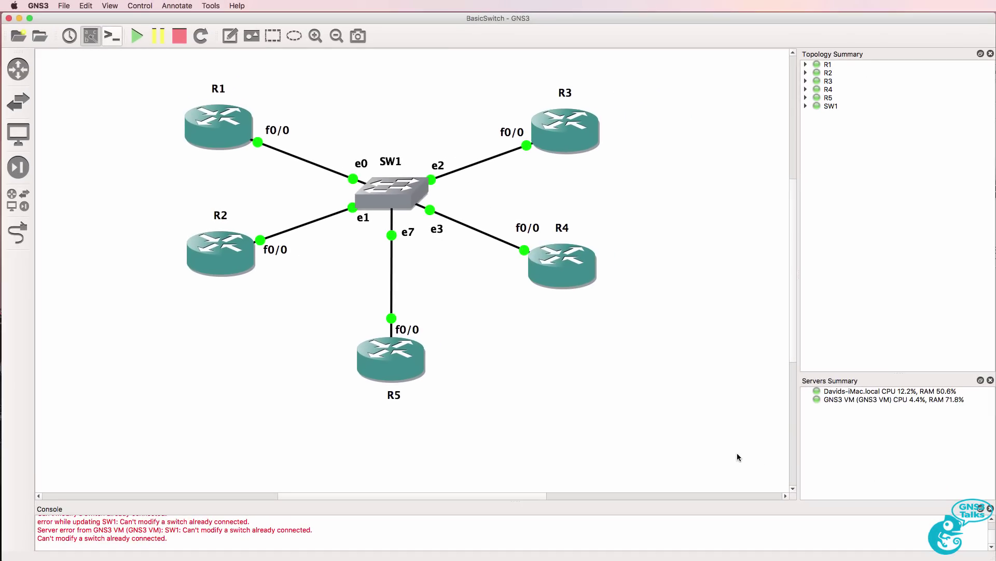